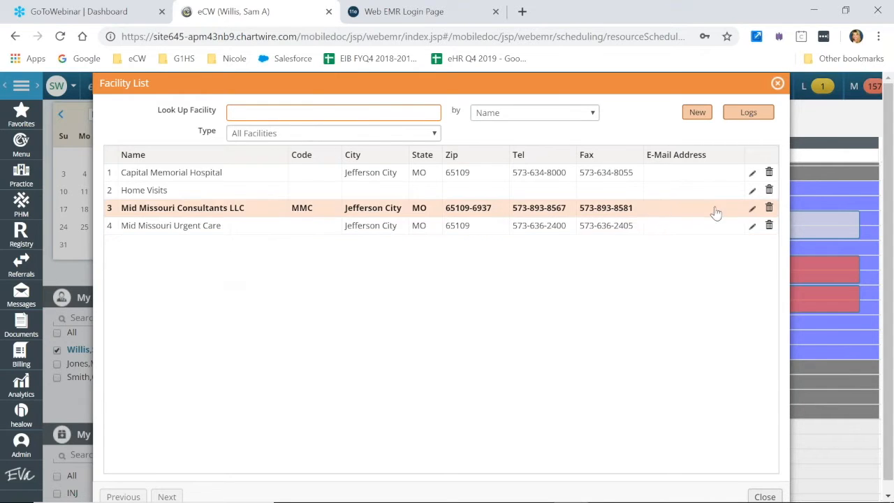
Open the Mid Missouri Consultants LLC facility record for editing and choose Practicing Facility as its type
{"action": "left_click", "coordinate": [752, 210]}
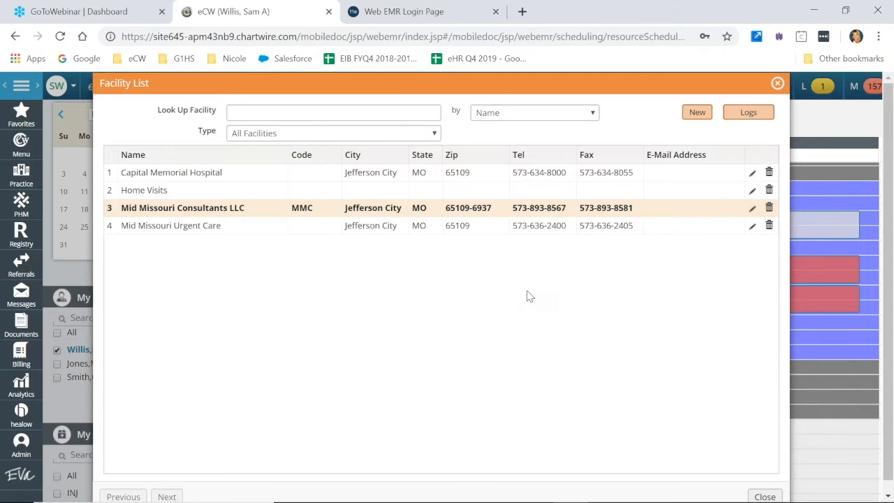
{"action": "left_click", "coordinate": [752, 208]}
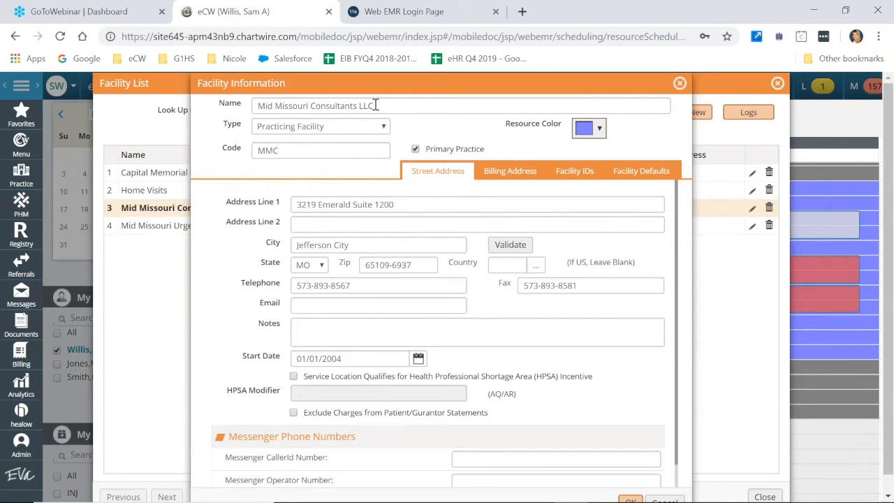
{"action": "left_click", "coordinate": [383, 129]}
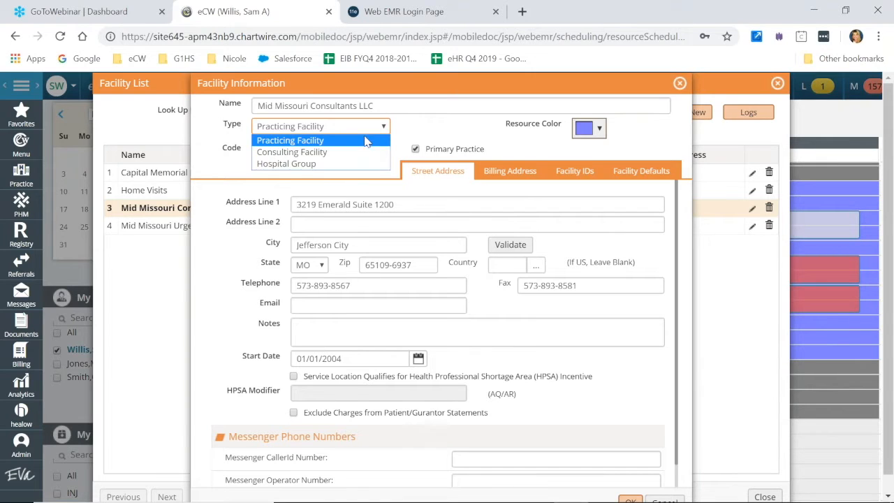
{"action": "left_click", "coordinate": [360, 137]}
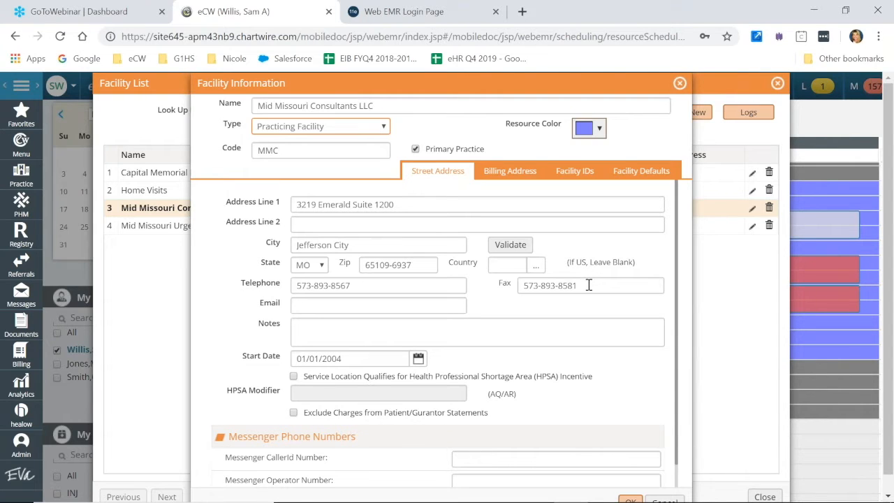
Review the facility's billing address details, including the telephone number and the check payee
{"action": "left_click", "coordinate": [514, 180]}
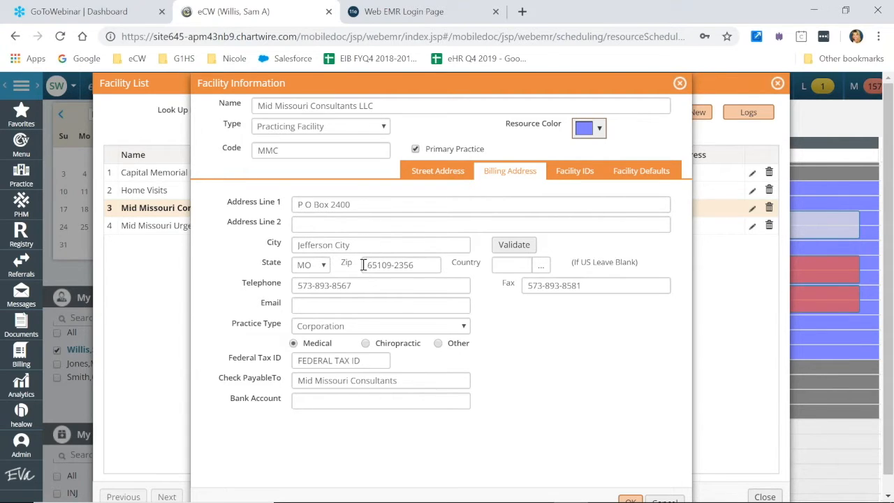
{"action": "left_click_drag", "start_coordinate": [356, 286], "coordinate": [294, 289]}
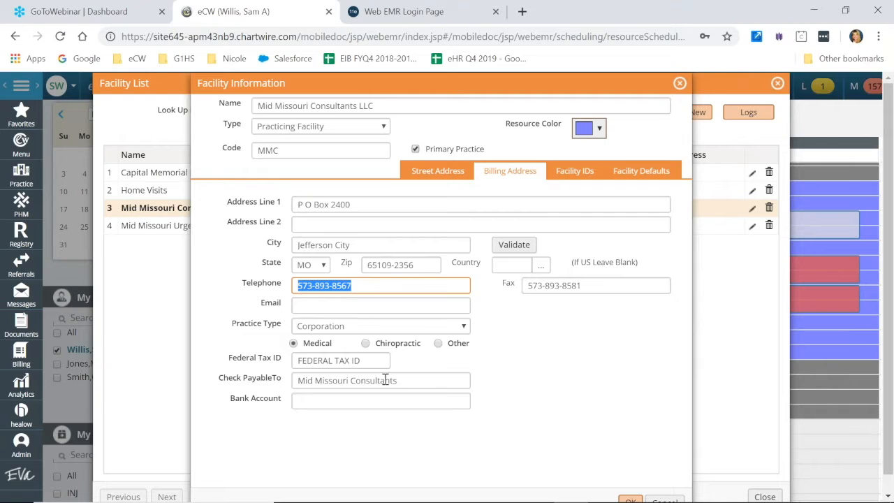
{"action": "left_click_drag", "start_coordinate": [412, 381], "coordinate": [294, 389]}
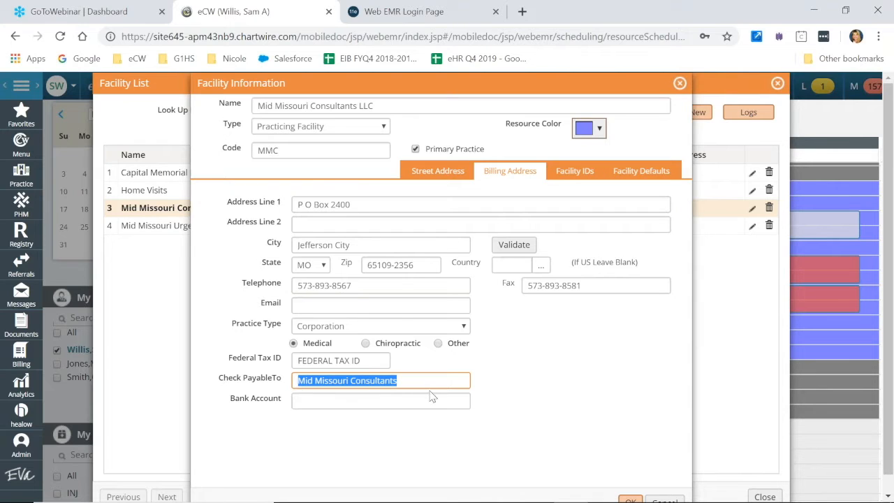
Review the facility's CLIA number and other facility IDs, and close the facility record and the facility list
{"action": "left_click", "coordinate": [576, 175]}
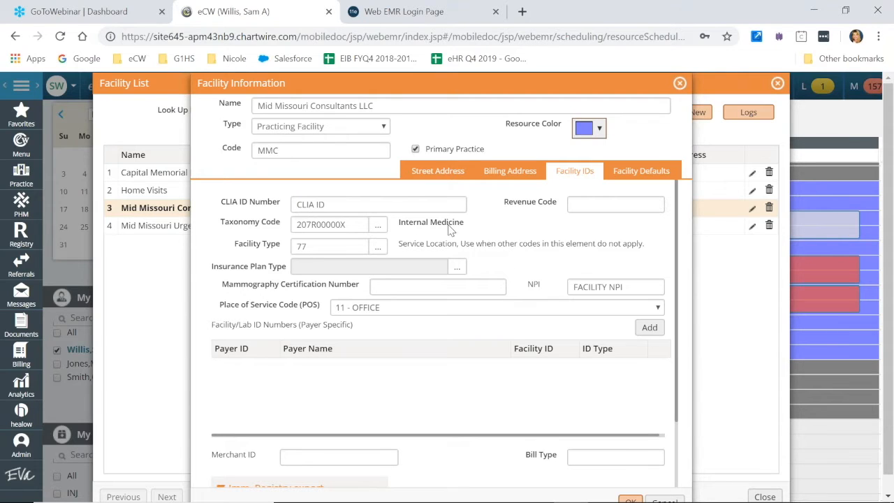
{"action": "triple_click", "coordinate": [337, 205]}
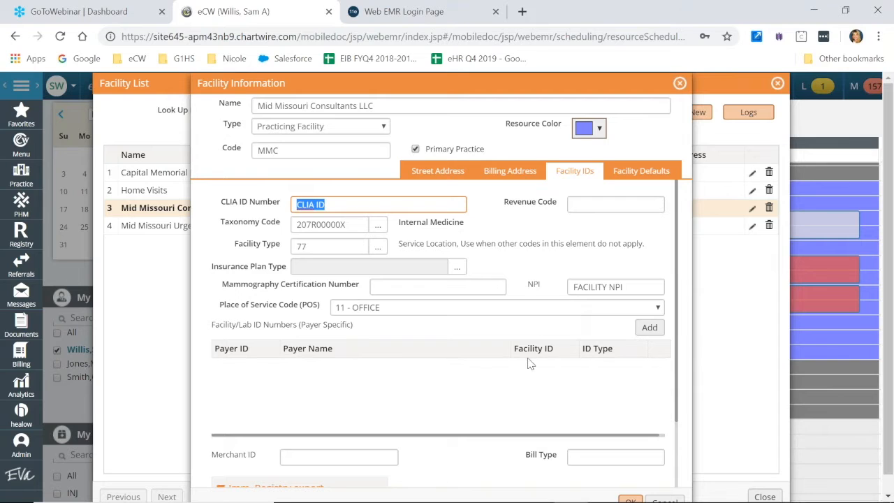
{"action": "scroll", "coordinate": [527, 368], "scroll_direction": "down", "scroll_amount": 2}
{"action": "left_click", "coordinate": [632, 485]}
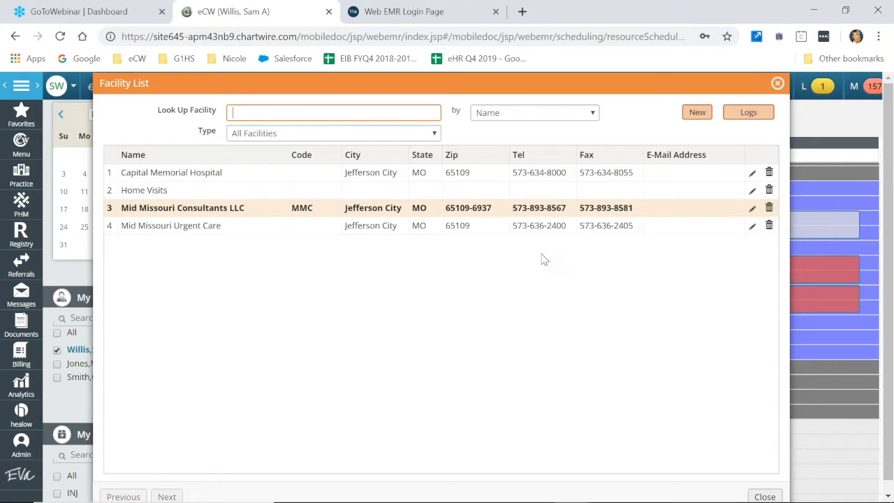
{"action": "scroll", "coordinate": [542, 258], "scroll_direction": "down", "scroll_amount": 1}
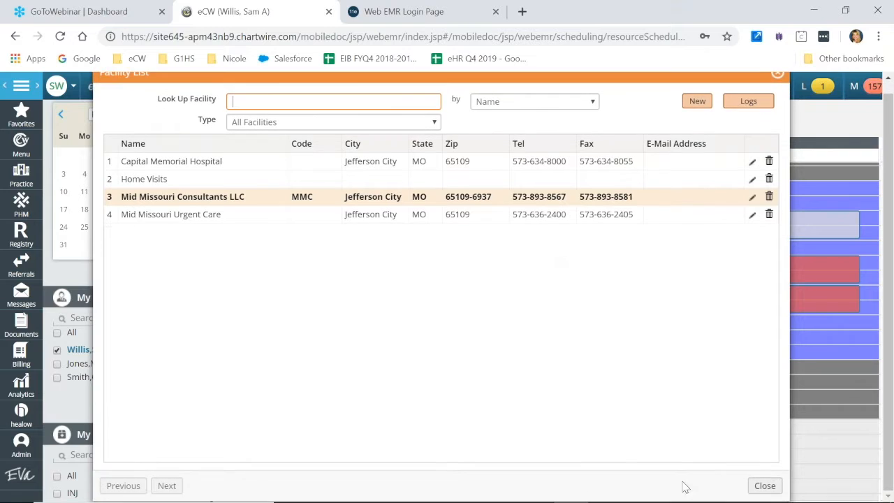
{"action": "left_click", "coordinate": [765, 486]}
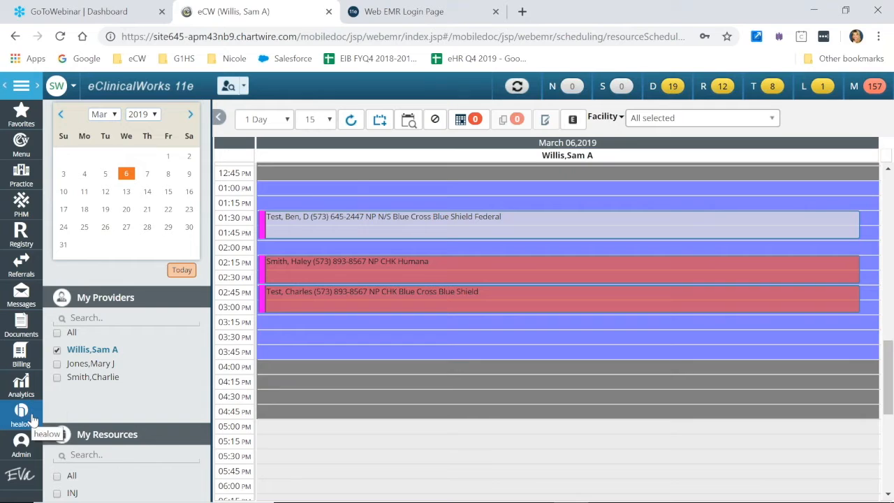
Open the record of the provider with the active session and review the personal info, including the provider initials
{"action": "left_click", "coordinate": [21, 449]}
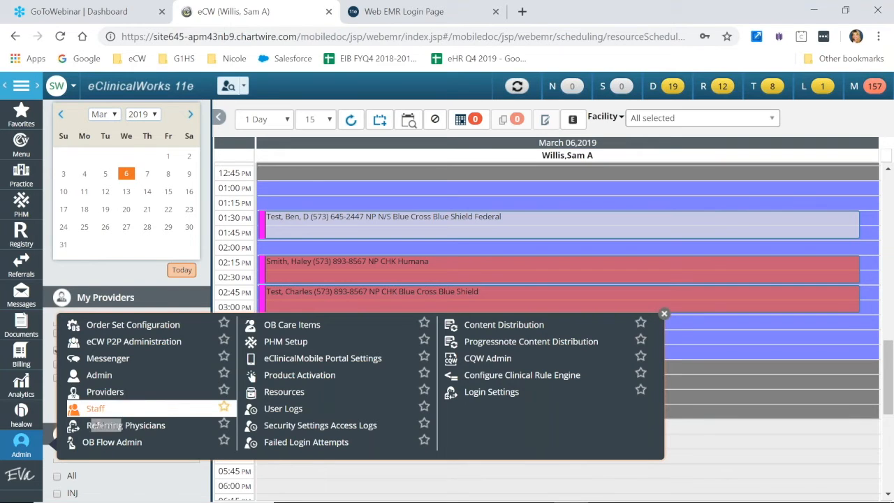
{"action": "left_click", "coordinate": [105, 392]}
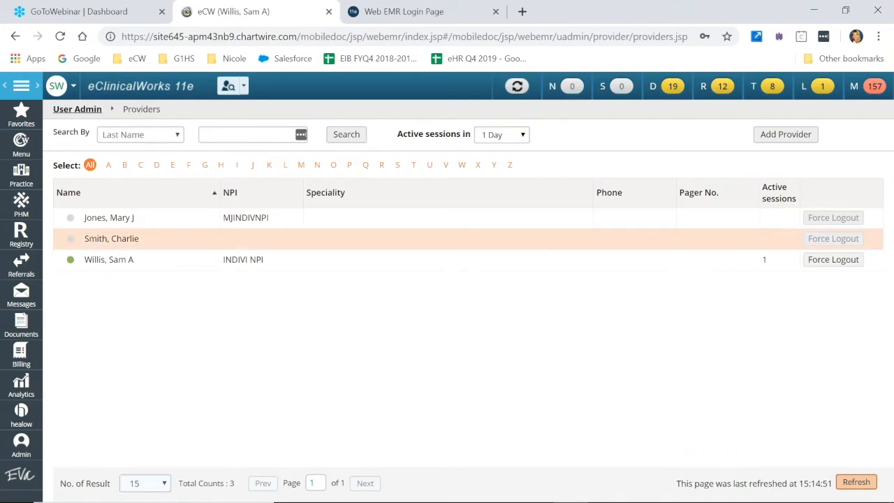
{"action": "left_click", "coordinate": [108, 262]}
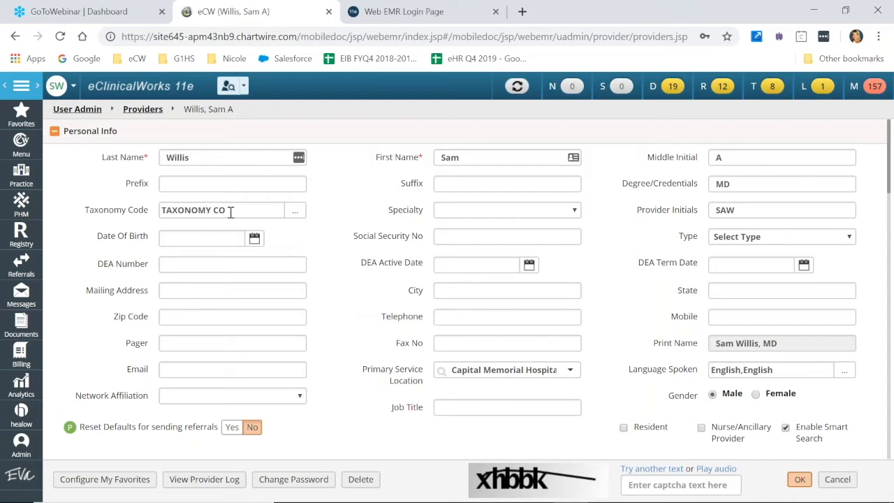
{"action": "double_click", "coordinate": [752, 210]}
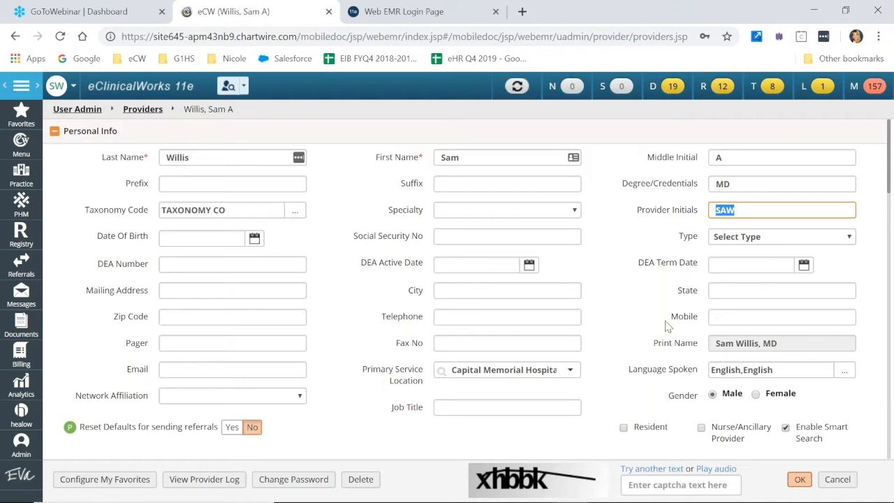
{"action": "scroll", "coordinate": [664, 323], "scroll_direction": "down", "scroll_amount": 2}
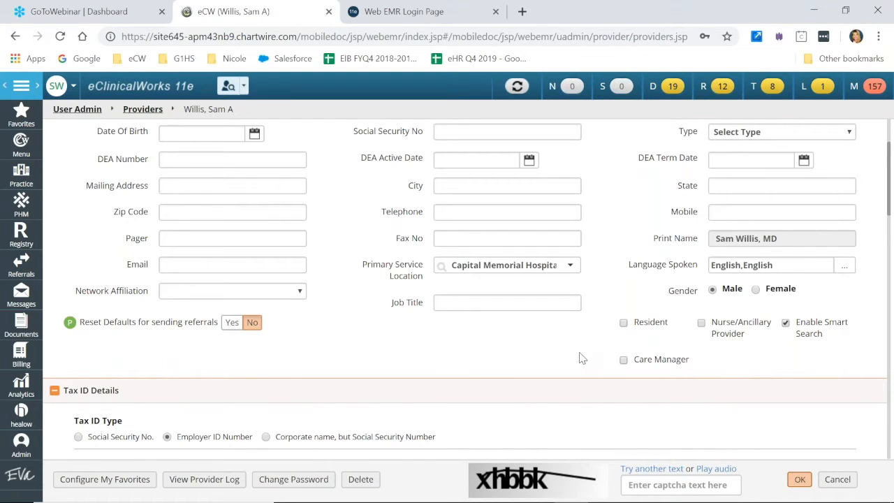
Check the provider's tax ID, NPI and tax ID suffix in the Tax ID Details, and leave the record without saving
{"action": "scroll", "coordinate": [579, 358], "scroll_direction": "down", "scroll_amount": 3}
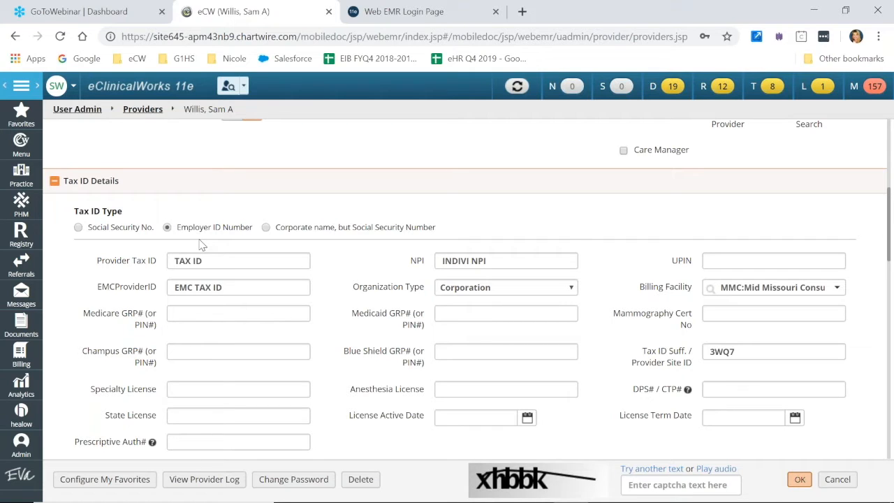
{"action": "left_click_drag", "start_coordinate": [207, 261], "coordinate": [164, 267]}
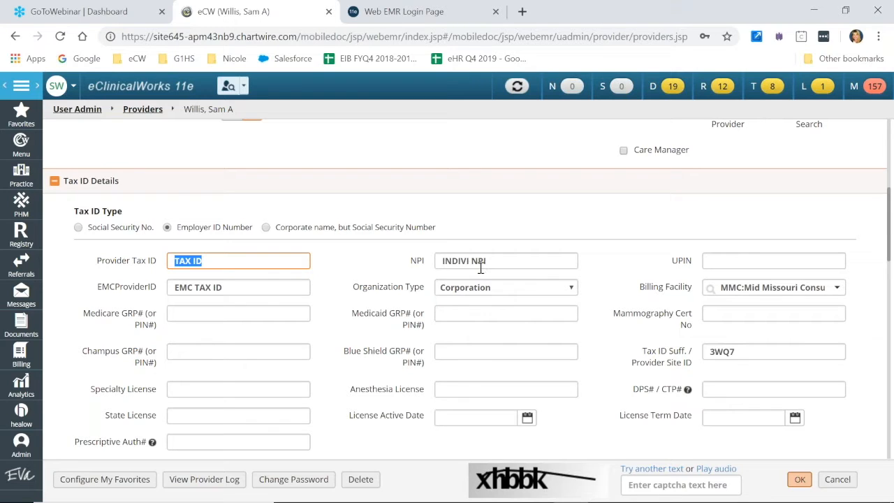
{"action": "left_click_drag", "start_coordinate": [496, 261], "coordinate": [422, 268]}
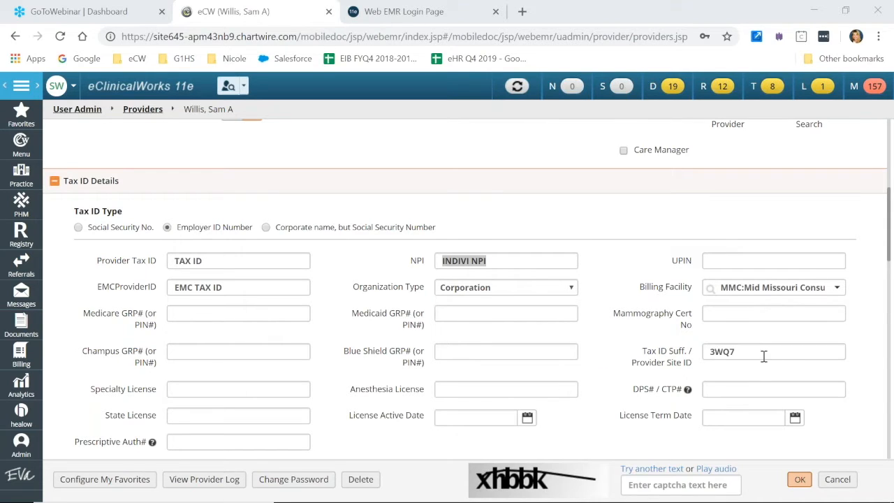
{"action": "left_click_drag", "start_coordinate": [759, 353], "coordinate": [697, 351]}
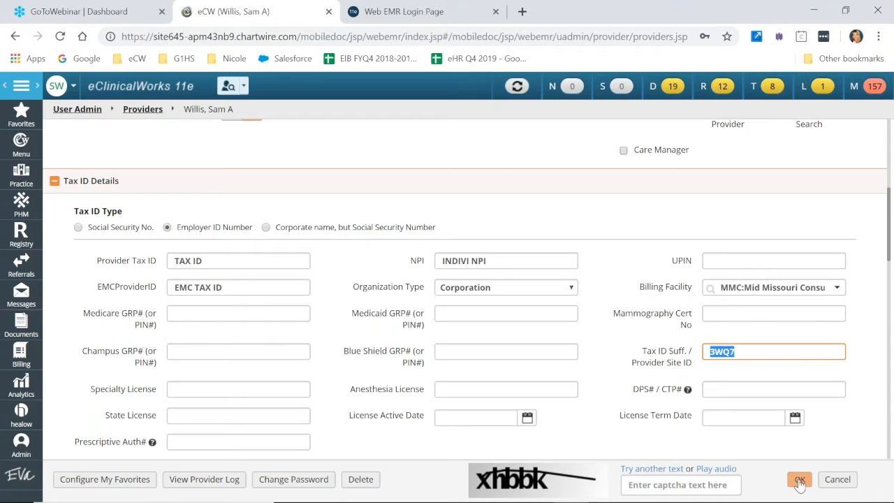
{"action": "left_click", "coordinate": [837, 480]}
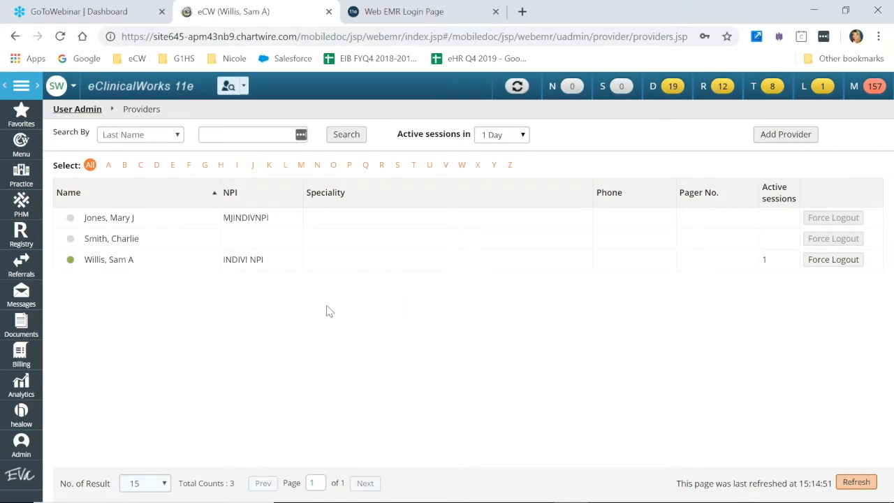
Show the staff list and open the Billing staff member's record
{"action": "left_click", "coordinate": [18, 446]}
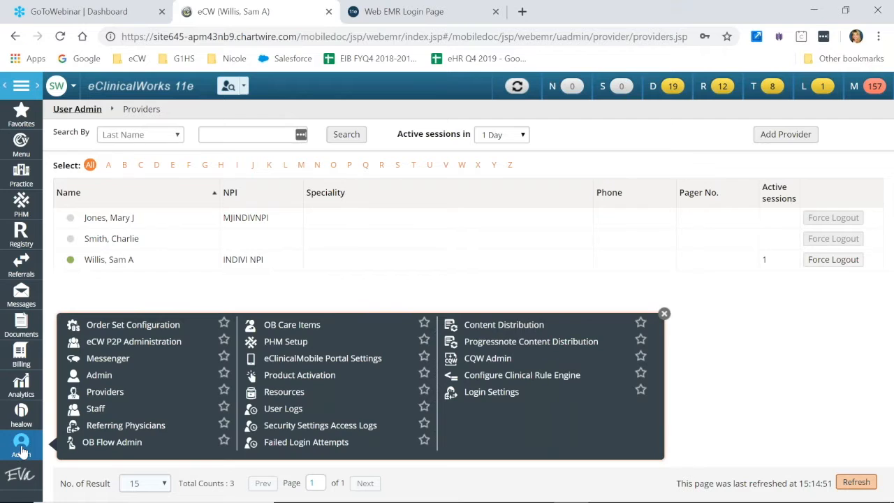
{"action": "left_click", "coordinate": [101, 412]}
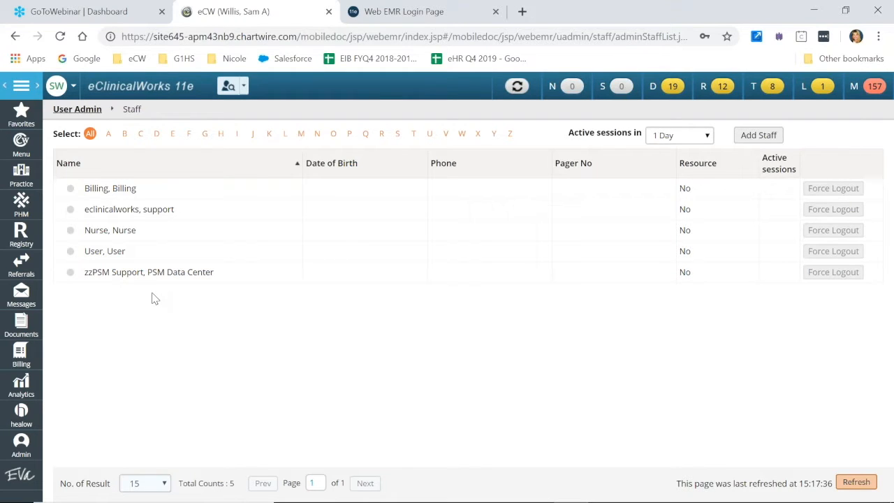
{"action": "left_click", "coordinate": [108, 197]}
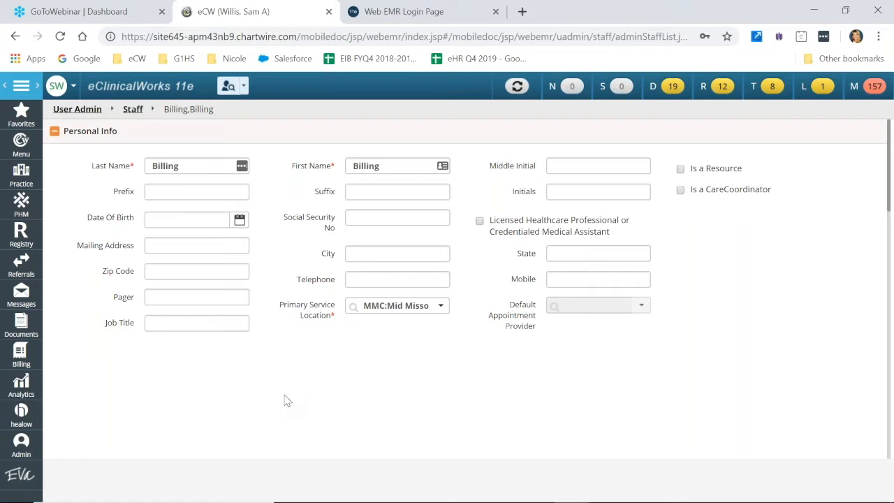
Review the security settings by role and by security attribute, and close them
{"action": "left_click", "coordinate": [21, 148]}
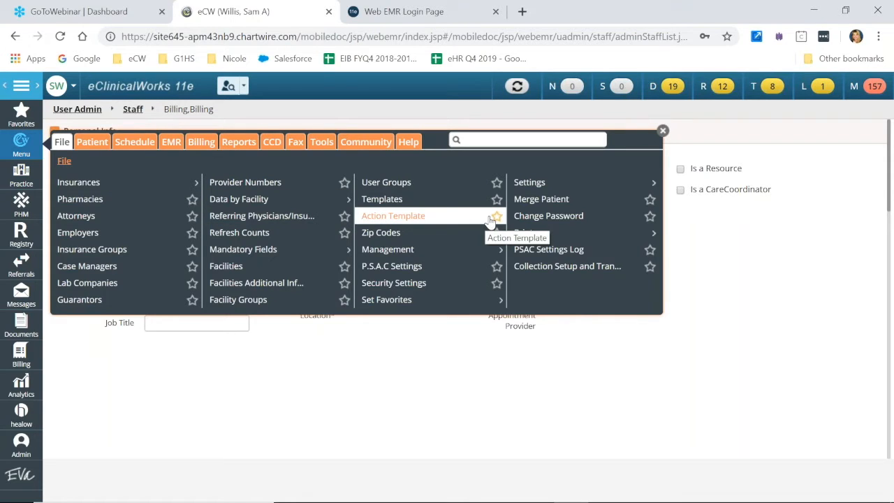
{"action": "left_click", "coordinate": [451, 283]}
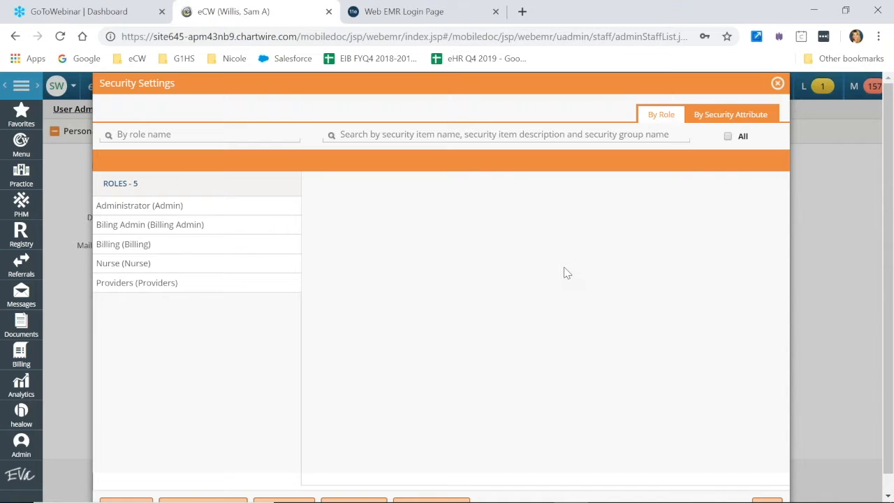
{"action": "scroll", "coordinate": [520, 272], "scroll_direction": "down", "scroll_amount": 1}
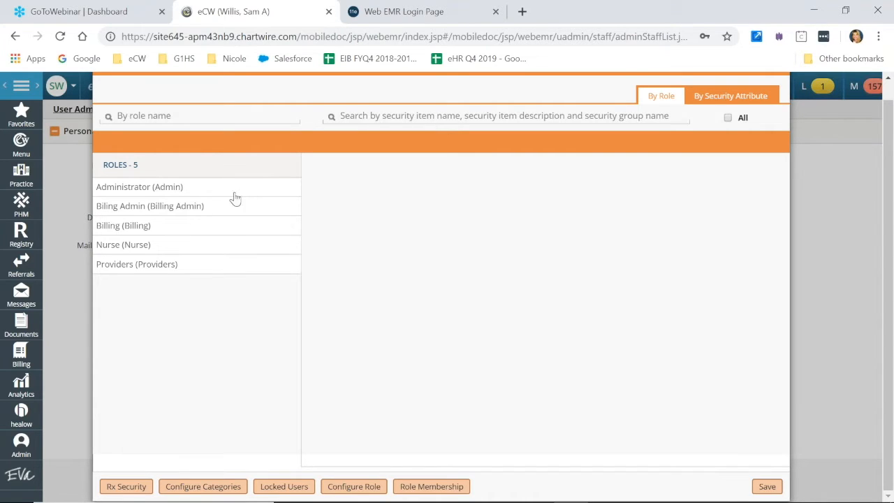
{"action": "left_click", "coordinate": [709, 104]}
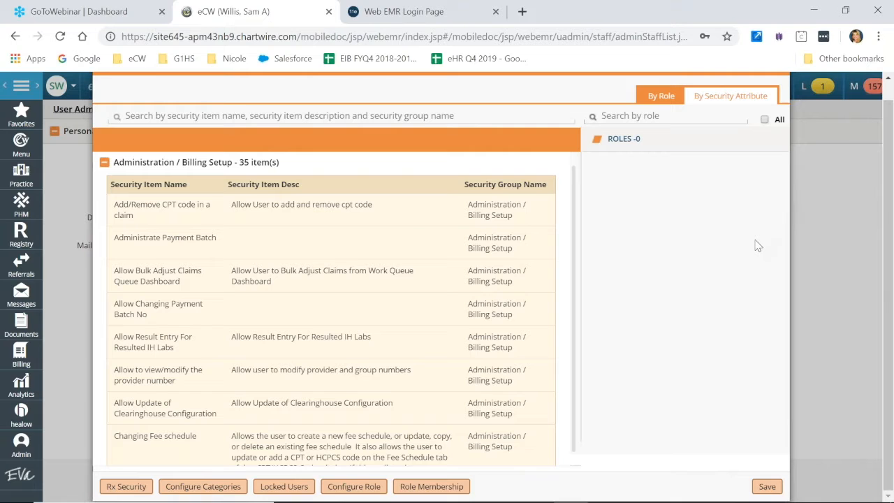
{"action": "scroll", "coordinate": [765, 174], "scroll_direction": "up", "scroll_amount": 1}
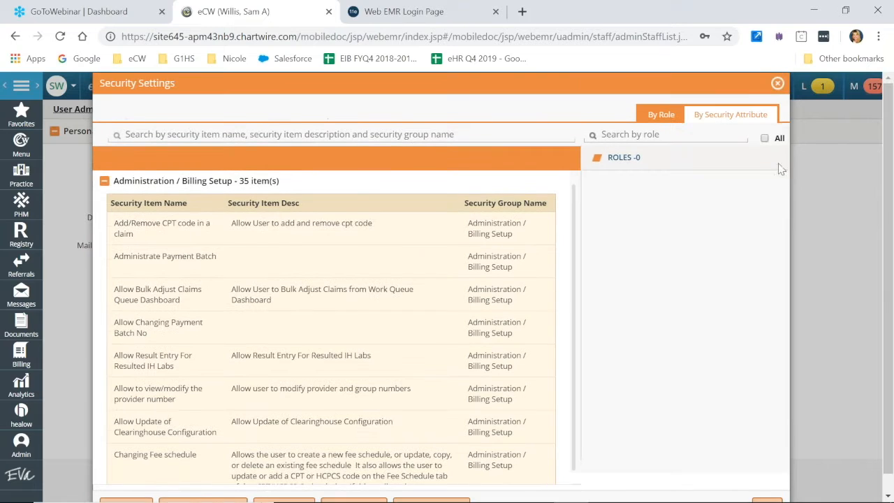
{"action": "left_click", "coordinate": [777, 83]}
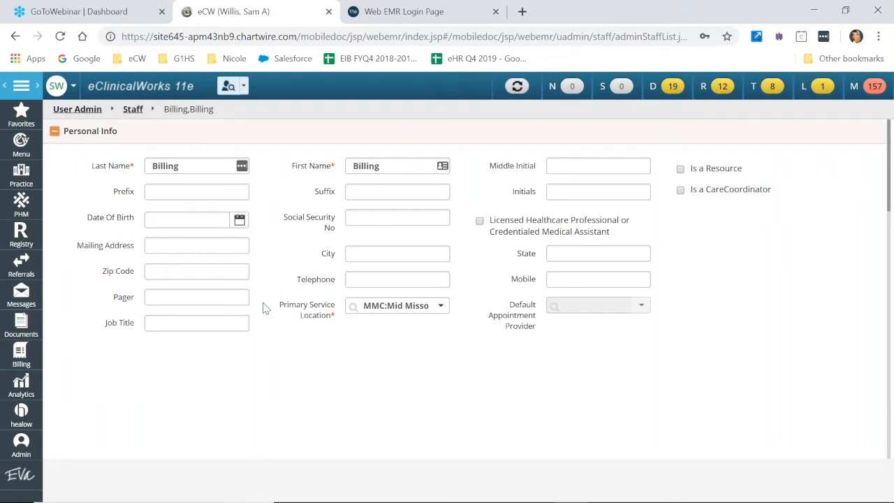
Look up the insurances and open the Blue Cross Blue Shield record (Id 2) for editing
{"action": "left_click", "coordinate": [21, 145]}
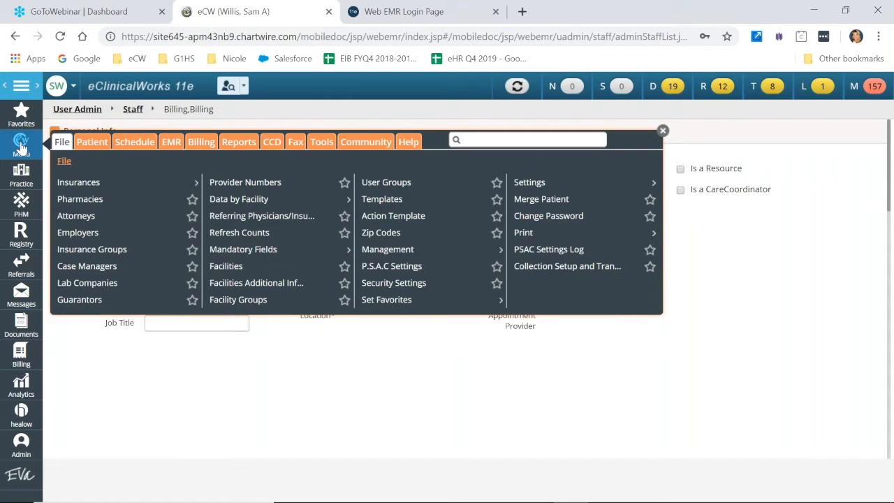
{"action": "left_click", "coordinate": [87, 185]}
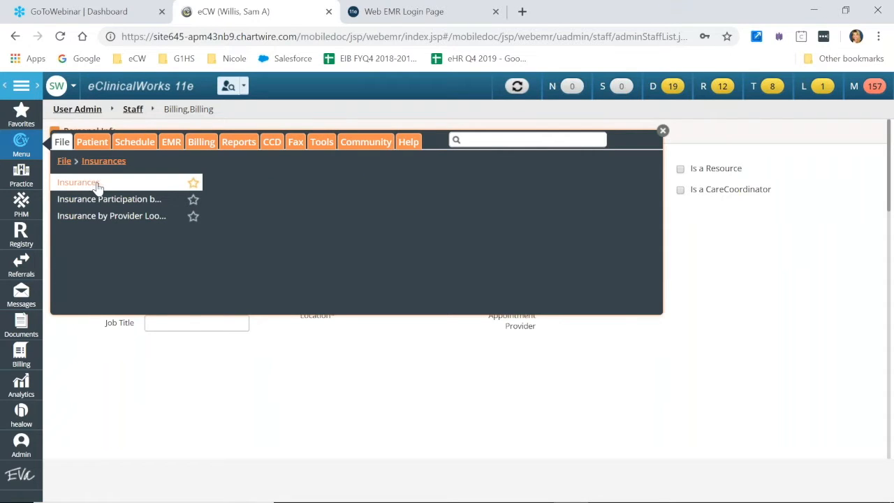
{"action": "left_click", "coordinate": [87, 183]}
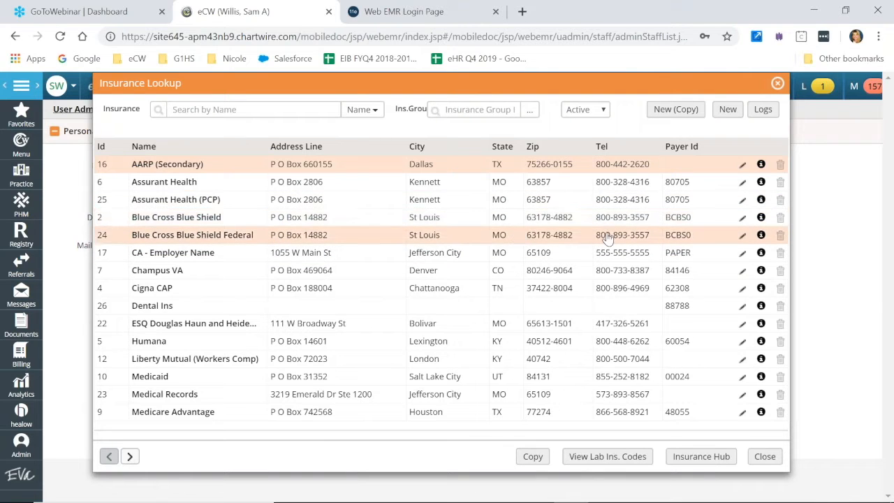
{"action": "left_click", "coordinate": [741, 220]}
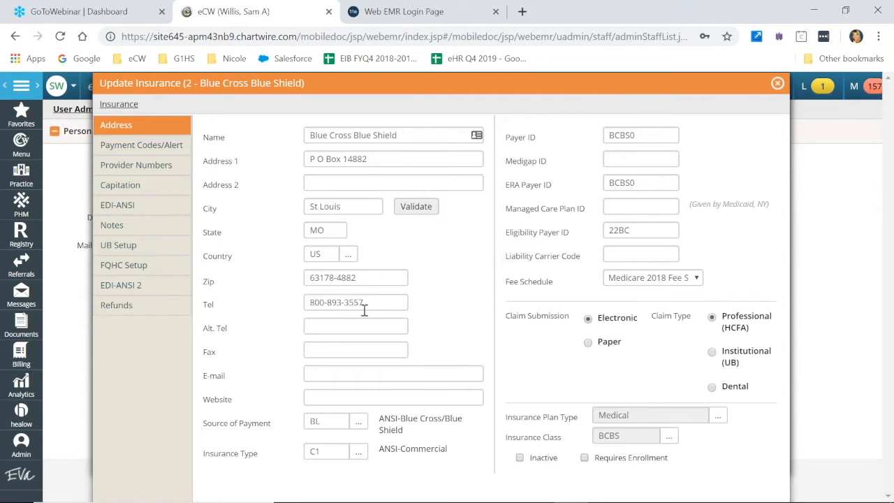
Review the insurance's address, payer IDs, claim submission and plan settings, highlighting the eligibility payer ID
{"action": "scroll", "coordinate": [444, 329], "scroll_direction": "down", "scroll_amount": 2}
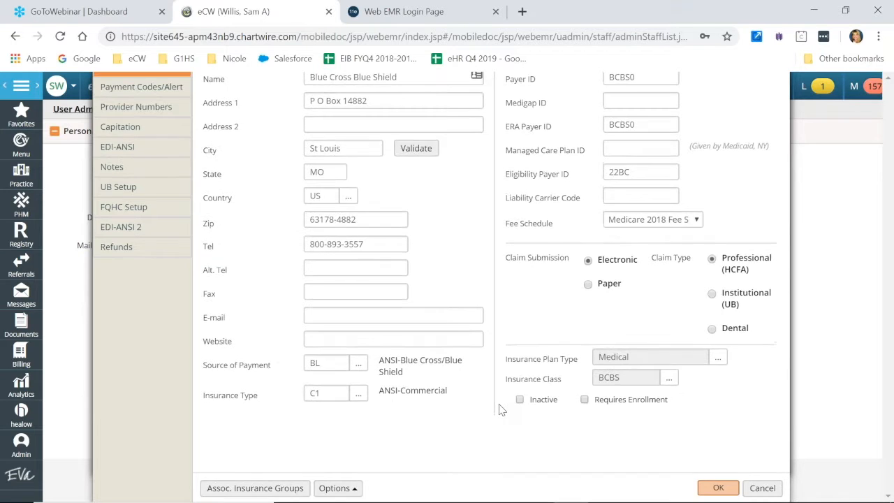
{"action": "scroll", "coordinate": [500, 409], "scroll_direction": "up", "scroll_amount": 1}
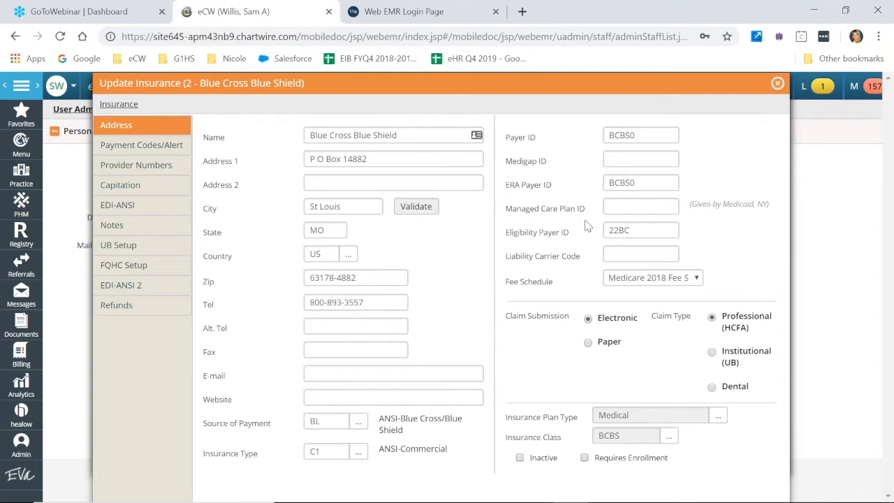
{"action": "double_click", "coordinate": [634, 229]}
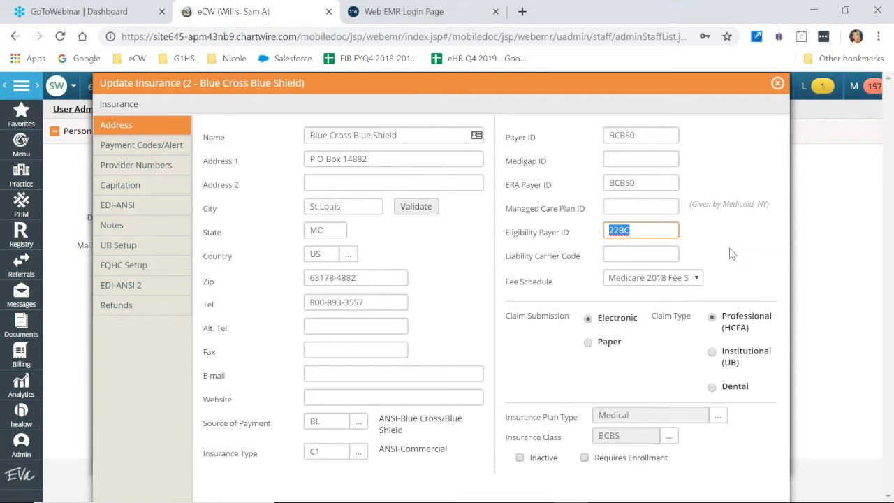
{"action": "scroll", "coordinate": [731, 253], "scroll_direction": "down", "scroll_amount": 2}
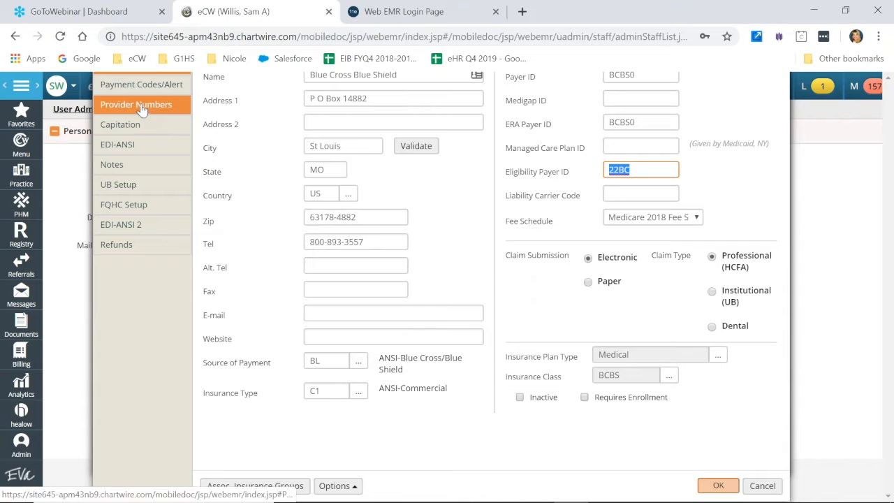
{"action": "scroll", "coordinate": [140, 167], "scroll_direction": "up", "scroll_amount": 2}
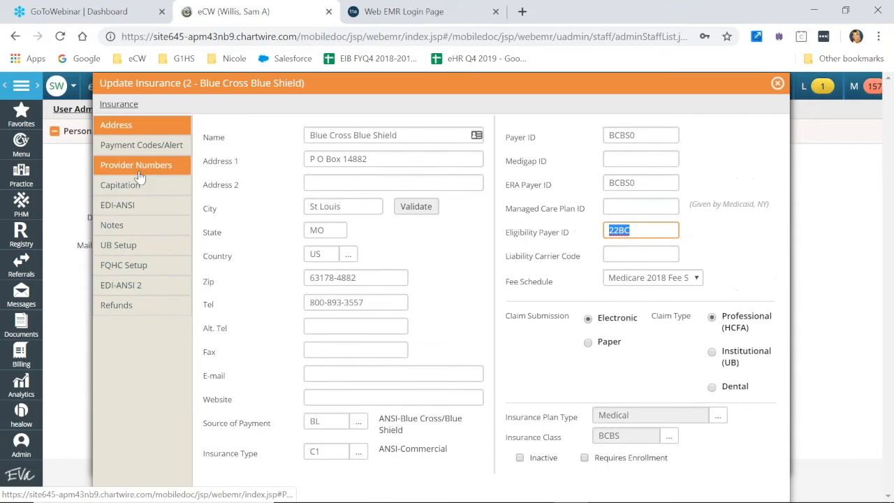
Check the third provider's provider and group numbers in the insurance's Provider Numbers, and confirm the billing data
{"action": "left_click", "coordinate": [140, 171]}
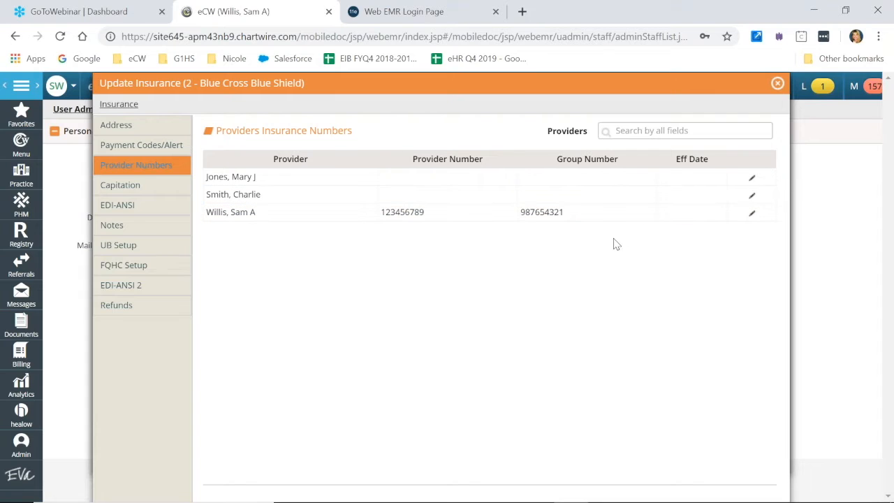
{"action": "left_click", "coordinate": [750, 218]}
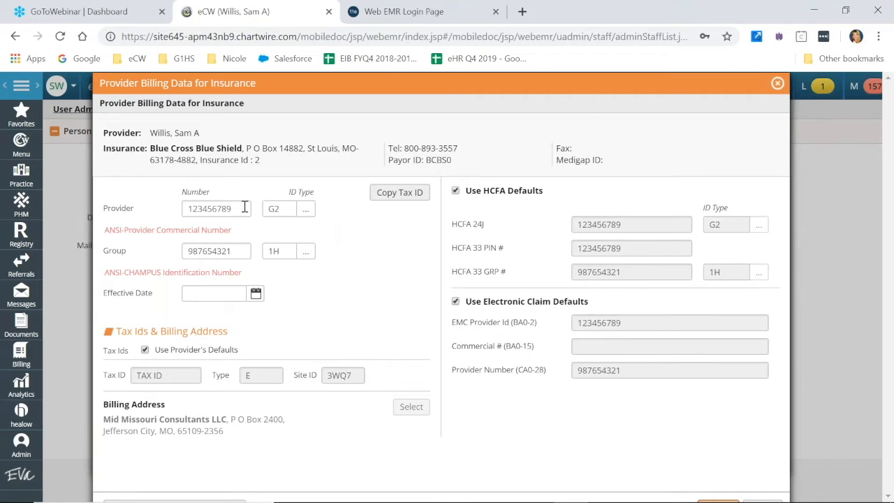
{"action": "left_click_drag", "start_coordinate": [241, 206], "coordinate": [167, 209]}
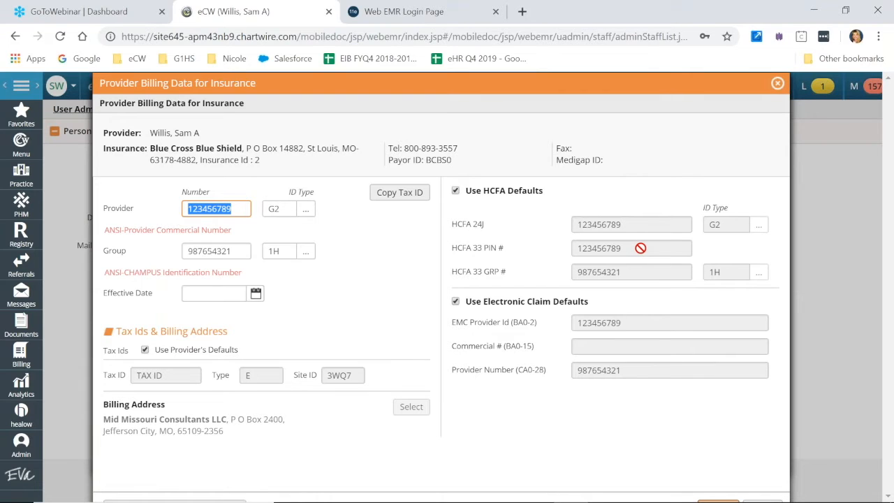
{"action": "left_click", "coordinate": [236, 250]}
{"action": "double_click", "coordinate": [236, 251]}
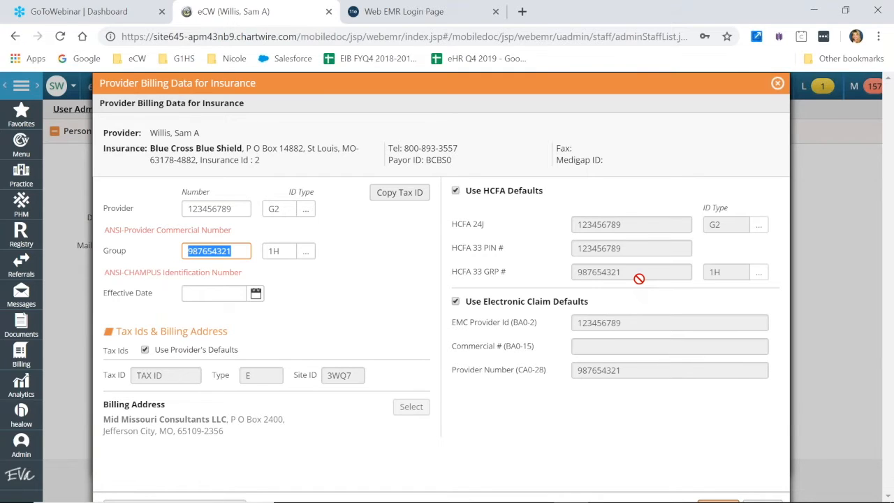
{"action": "scroll", "coordinate": [565, 412], "scroll_direction": "down", "scroll_amount": 1}
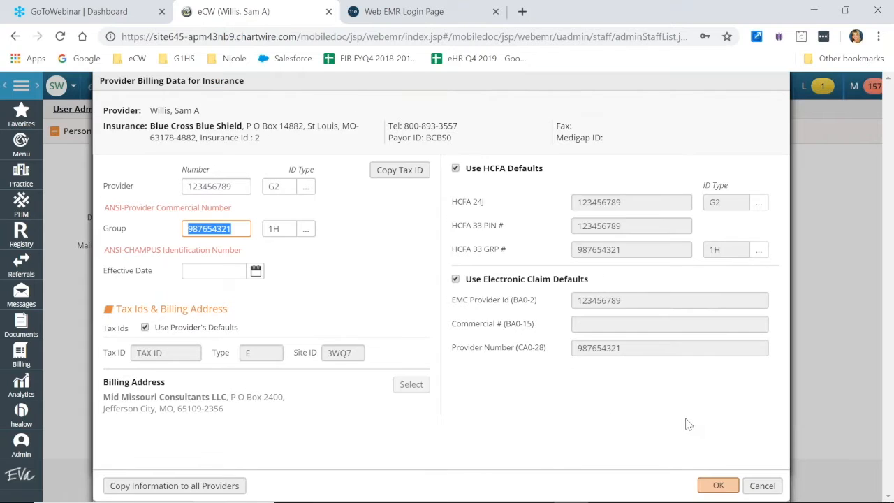
{"action": "left_click", "coordinate": [715, 484]}
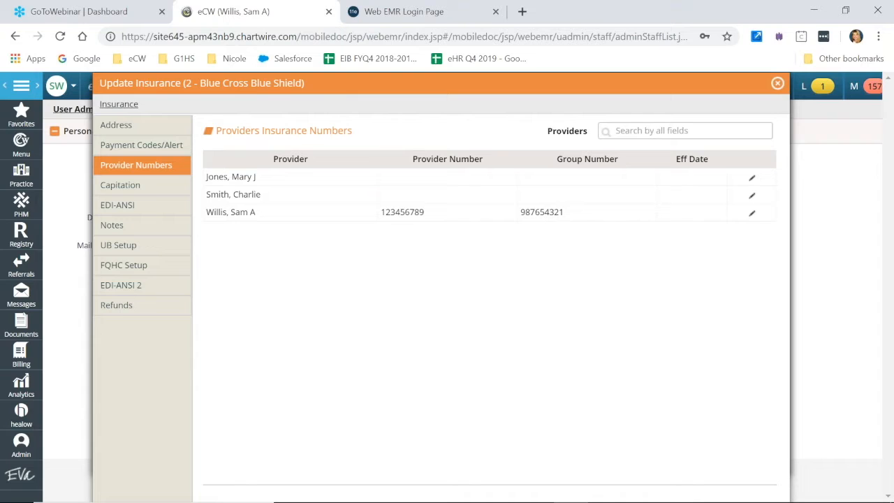
Review the insurance's capitation settings and its EDI-ANSI claim options
{"action": "left_click", "coordinate": [164, 192]}
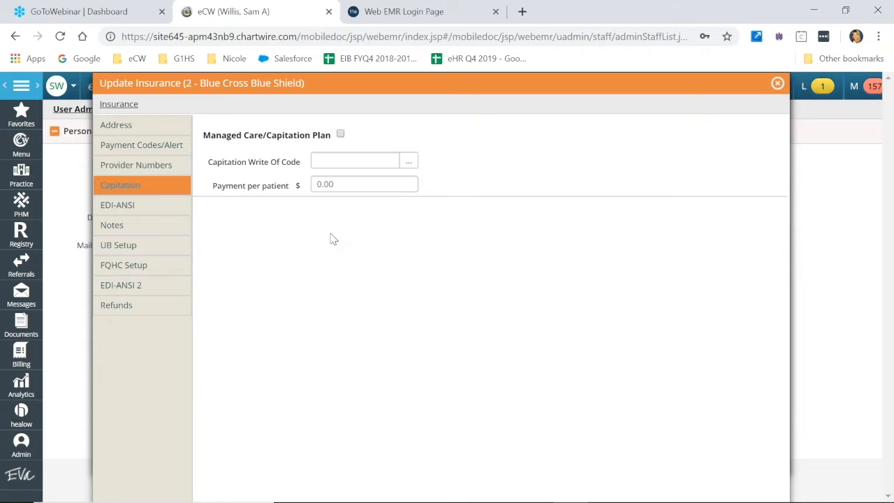
{"action": "left_click", "coordinate": [143, 207]}
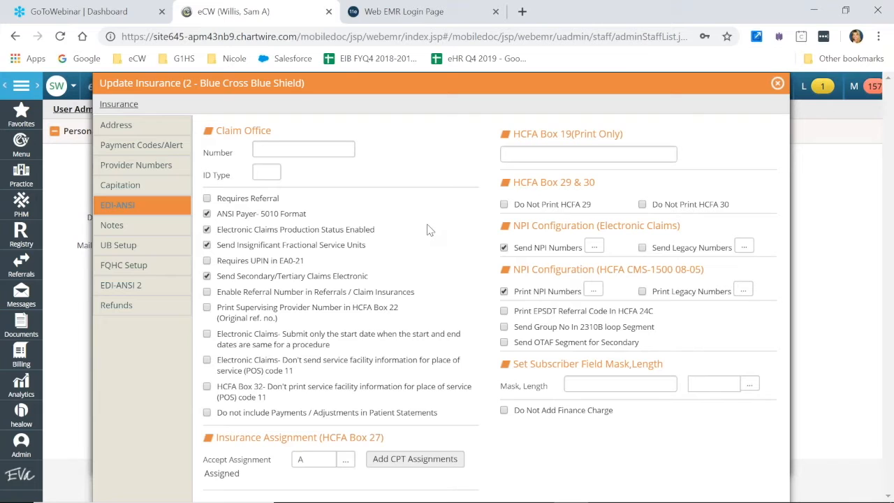
{"action": "scroll", "coordinate": [430, 231], "scroll_direction": "down", "scroll_amount": 1}
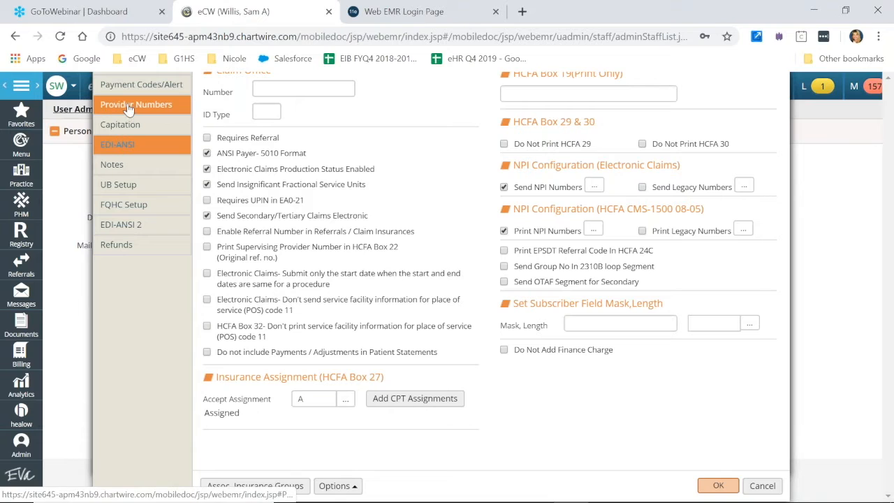
Check the NPI and legacy configuration for electronic claims and for HCFA CMS-1500, leaving both without saving
{"action": "left_click", "coordinate": [744, 186]}
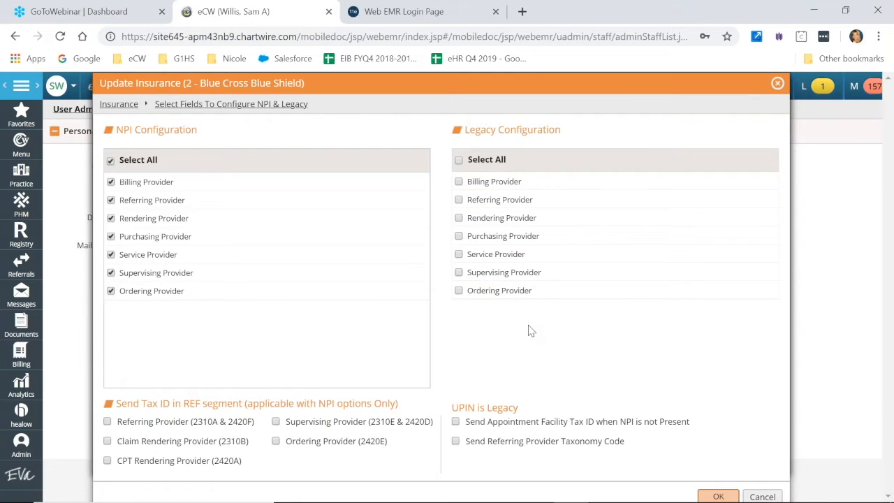
{"action": "scroll", "coordinate": [531, 331], "scroll_direction": "down", "scroll_amount": 1}
{"action": "left_click", "coordinate": [764, 487]}
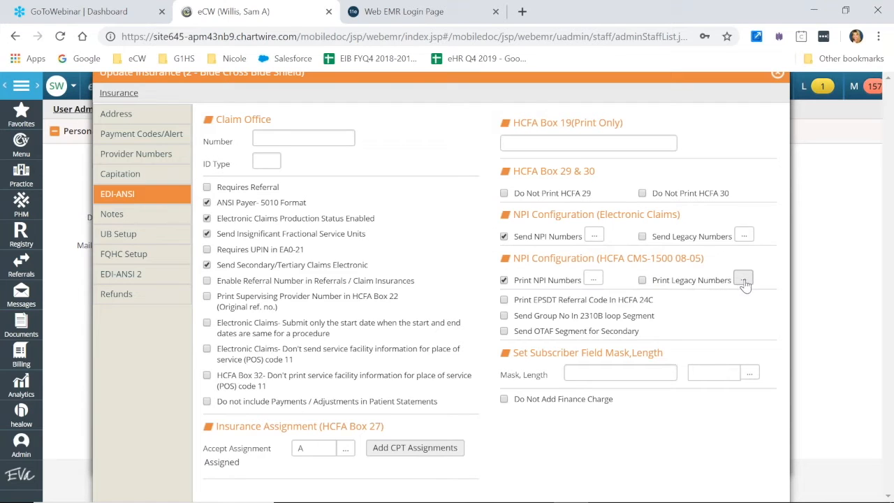
{"action": "left_click", "coordinate": [743, 280]}
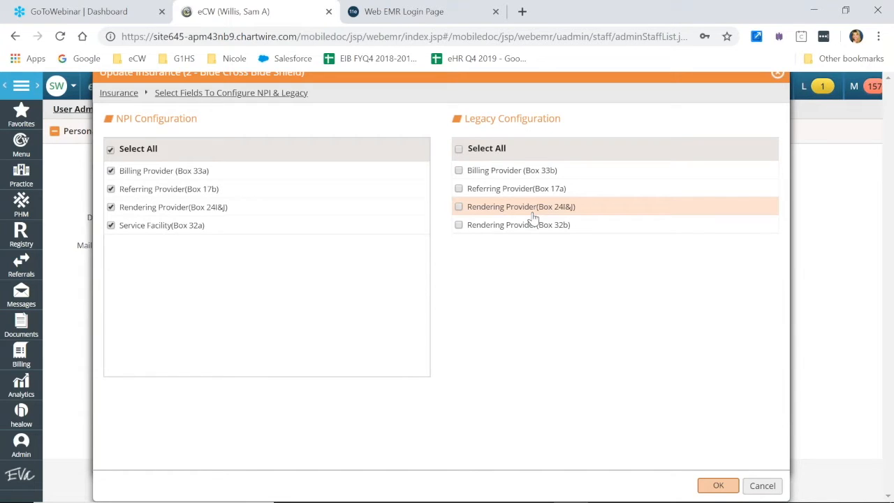
{"action": "left_click", "coordinate": [764, 486]}
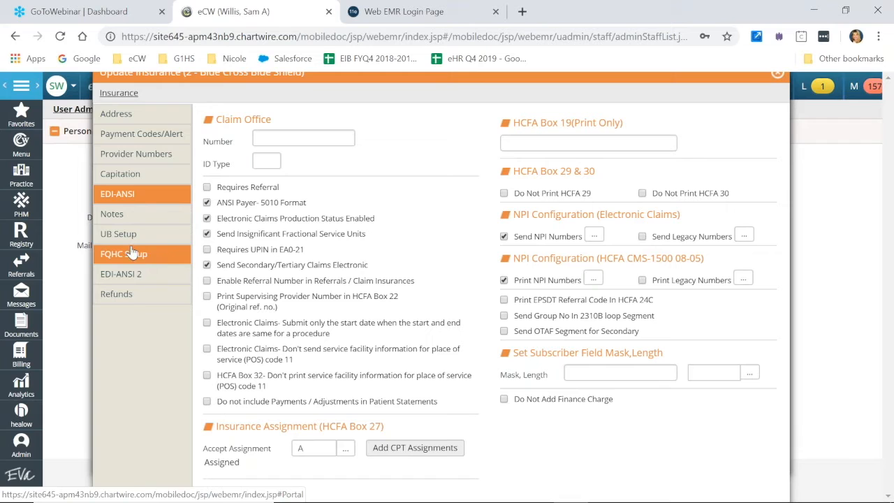
In the EDI-ANSI 2 settings, enable the taxonomy rules temporarily to view the Loop 2000A choices, and disable them again
{"action": "left_click", "coordinate": [135, 277]}
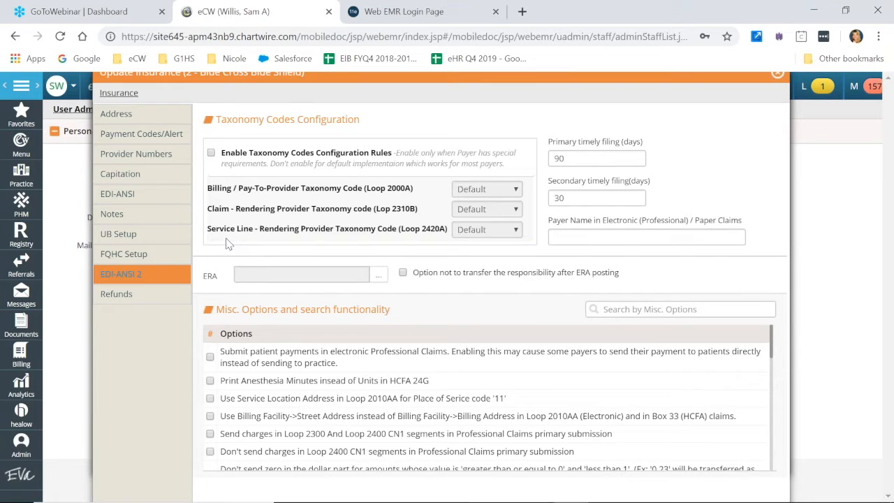
{"action": "left_click", "coordinate": [212, 154]}
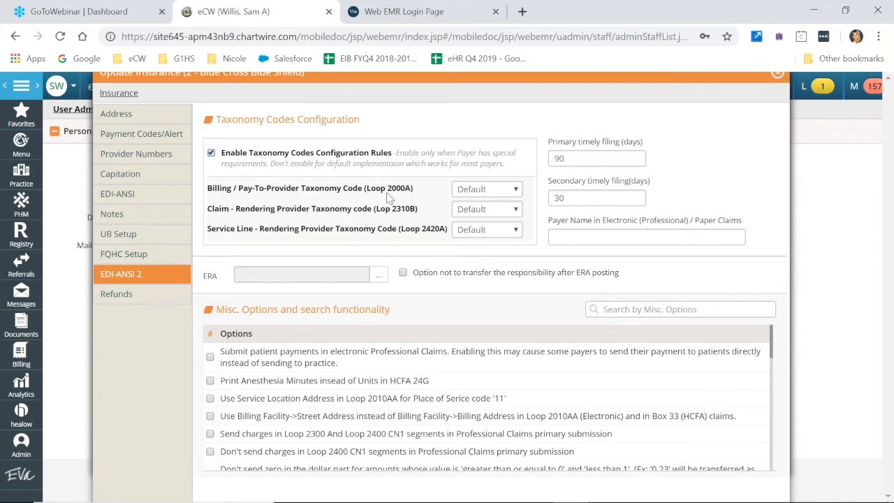
{"action": "left_click", "coordinate": [491, 196]}
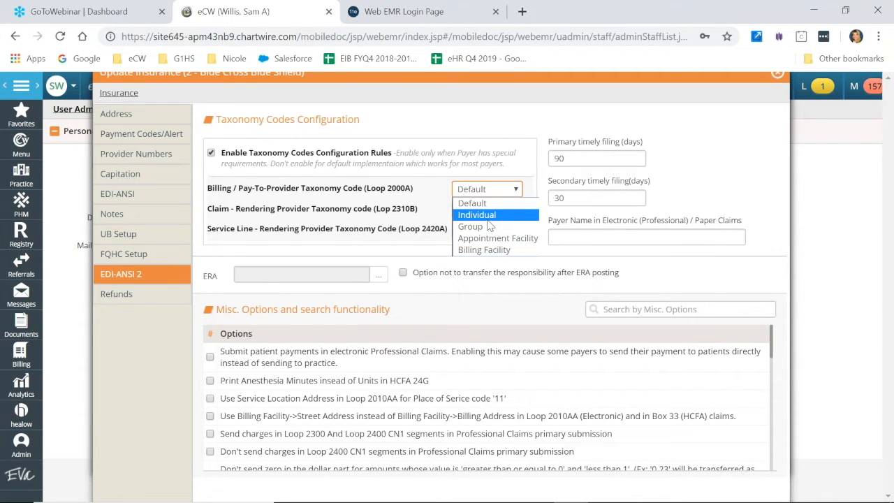
{"action": "left_click", "coordinate": [491, 195]}
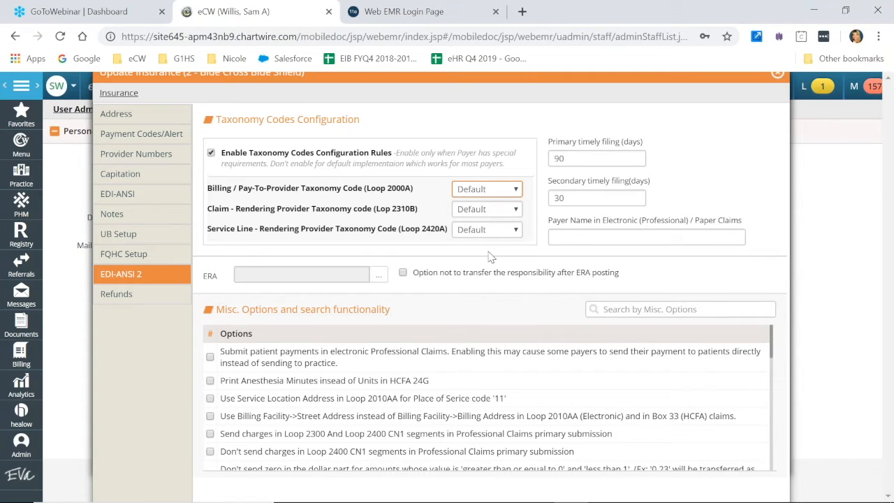
{"action": "left_click", "coordinate": [210, 152]}
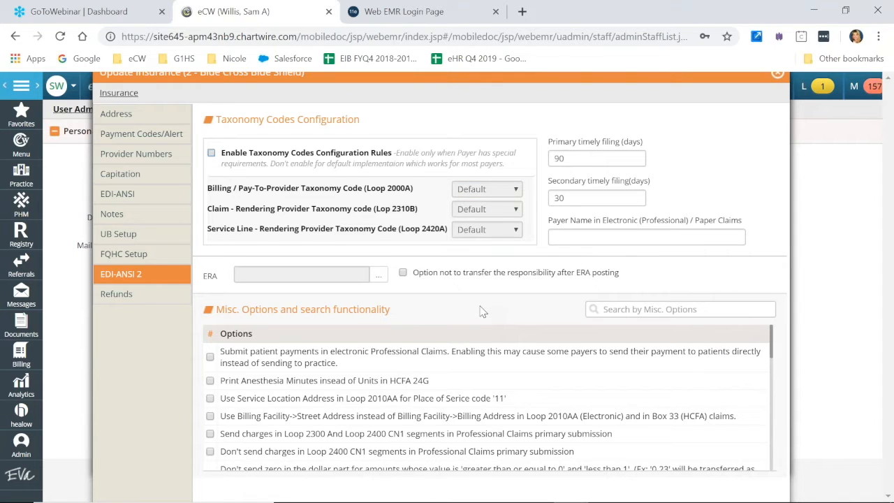
Review the EDI-ANSI 2 miscellaneous options and the Blue Cross Blue Shield Insurance Hub, and close the insurance lookup
{"action": "scroll", "coordinate": [479, 356], "scroll_direction": "down", "scroll_amount": 1}
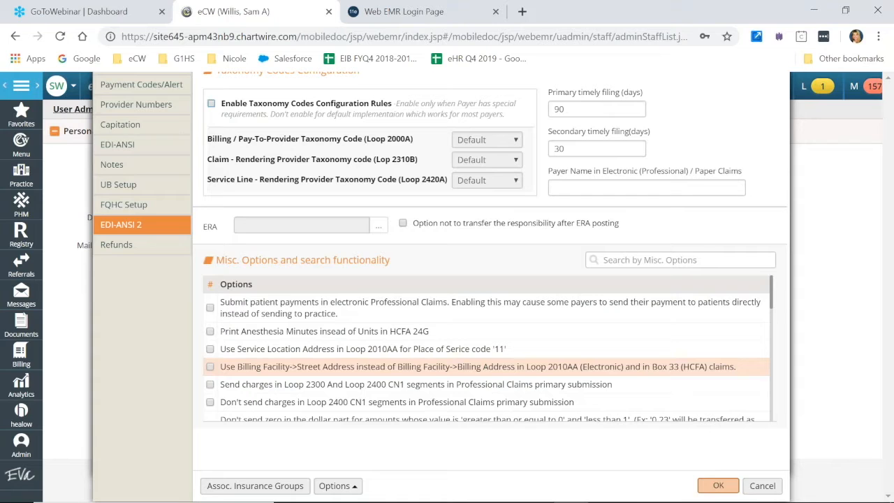
{"action": "scroll", "coordinate": [486, 363], "scroll_direction": "down", "scroll_amount": 3}
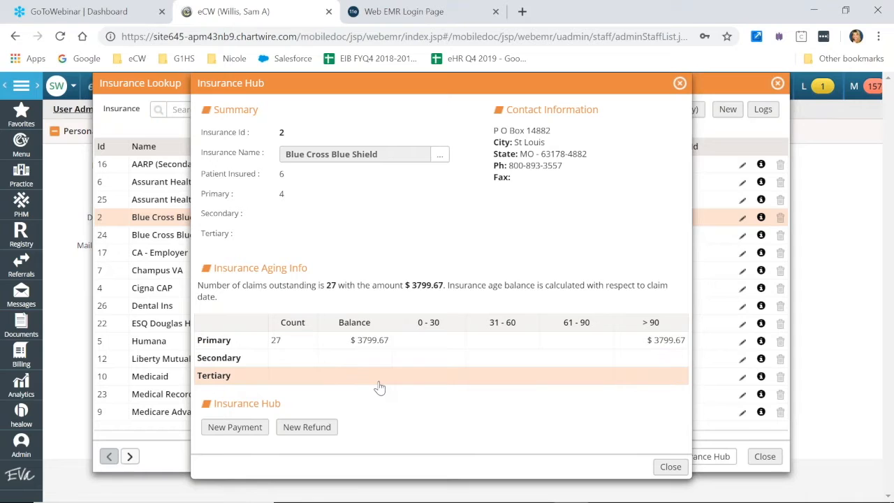
{"action": "left_click", "coordinate": [669, 467]}
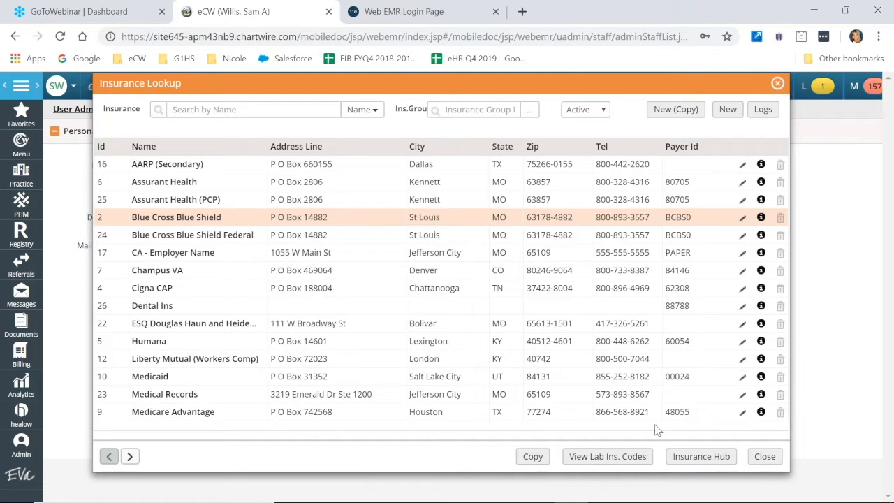
{"action": "mouse_move", "coordinate": [655, 501]}
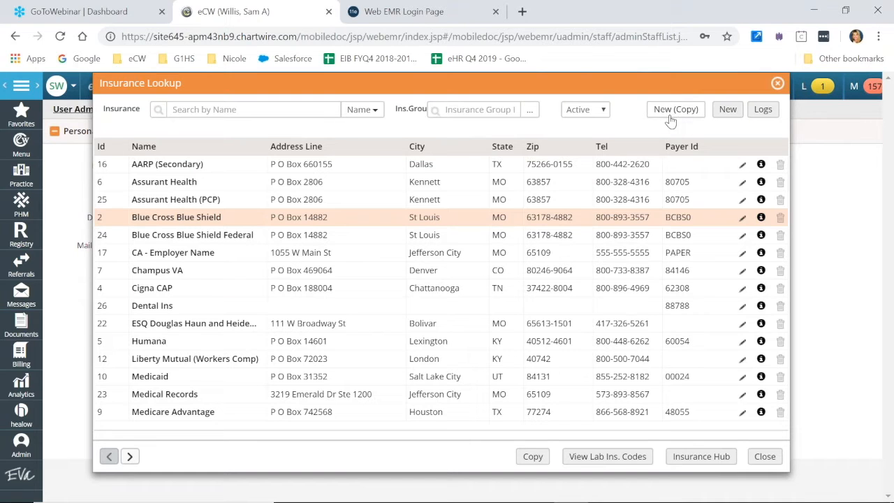
{"action": "left_click", "coordinate": [765, 461]}
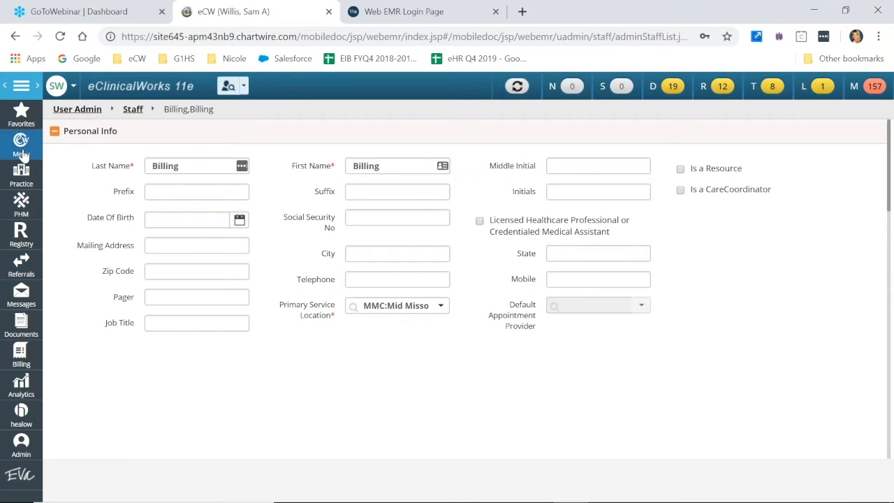
Review the third provider's accepted and in-network insurances in Insurance Participation by Provider, and close the configuration
{"action": "left_click", "coordinate": [21, 143]}
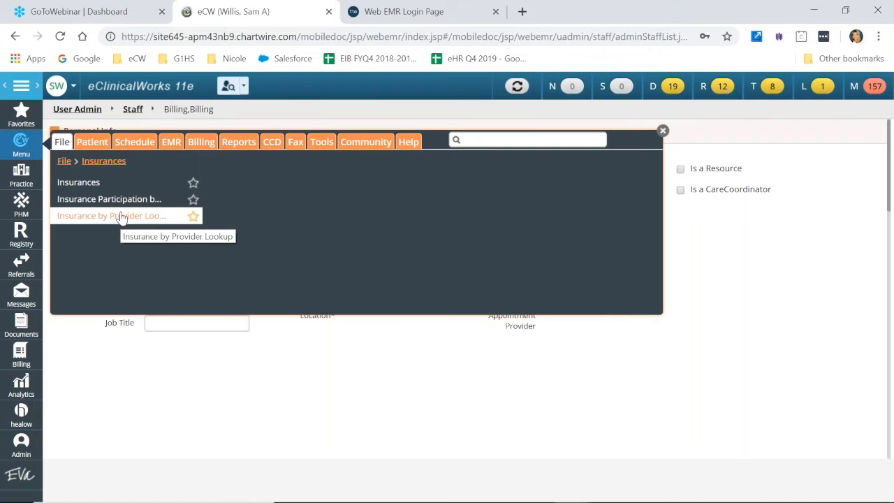
{"action": "left_click", "coordinate": [123, 204]}
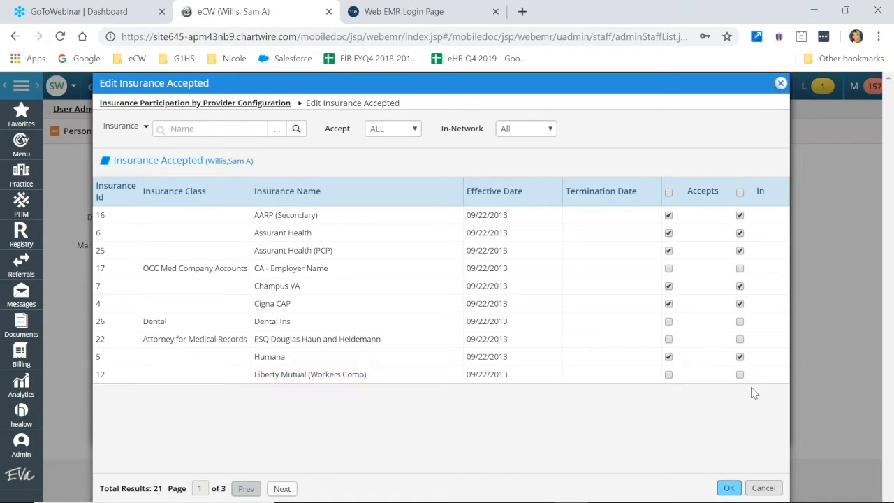
{"action": "left_click", "coordinate": [728, 487]}
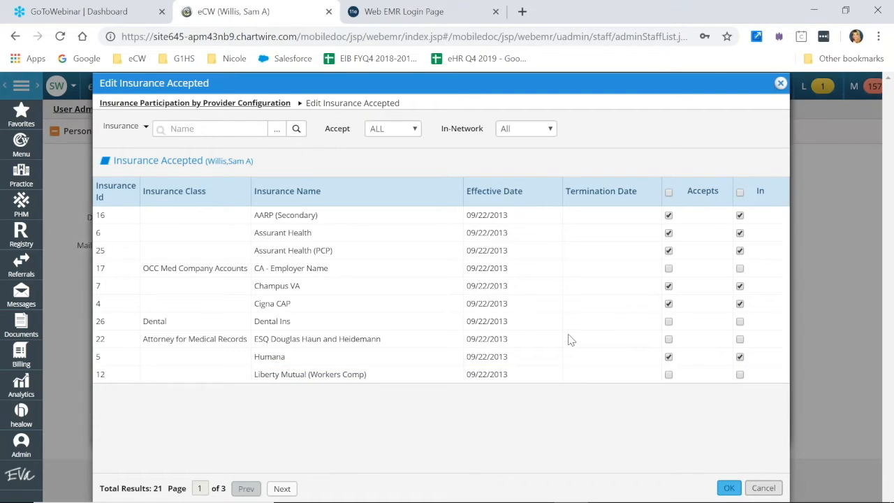
{"action": "left_click", "coordinate": [619, 142]}
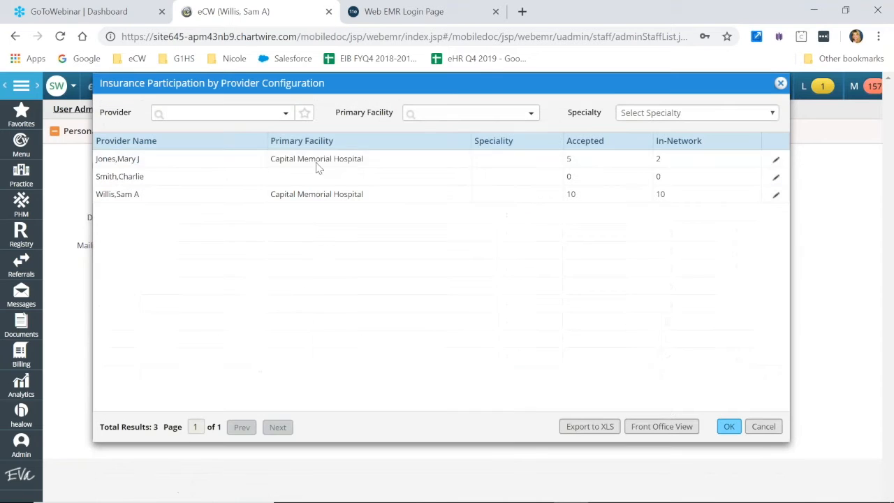
{"action": "left_click", "coordinate": [763, 427]}
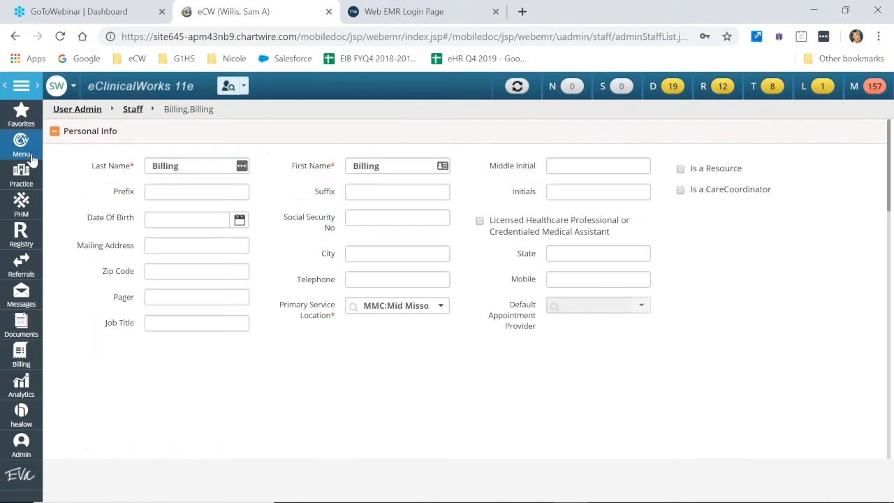
Look up insurances by provider in the Front Office View, expand the second provider's accepted insurances, and close the lookup
{"action": "left_click", "coordinate": [26, 155]}
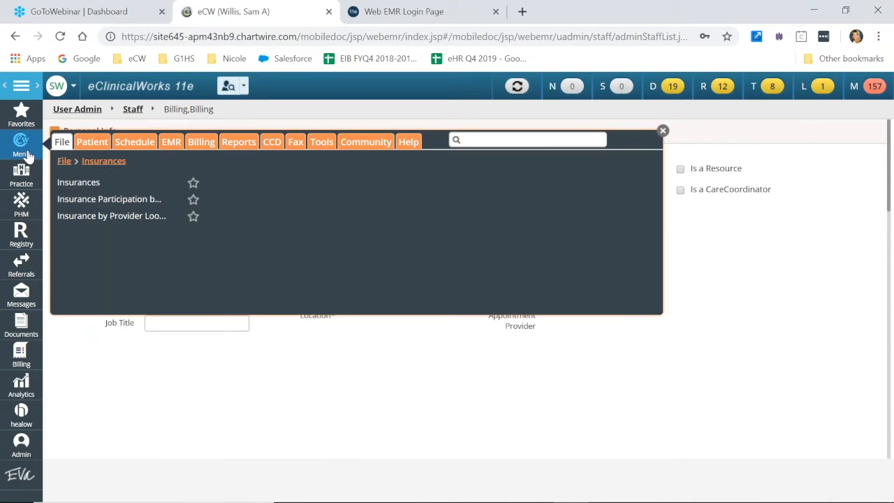
{"action": "left_click", "coordinate": [102, 218]}
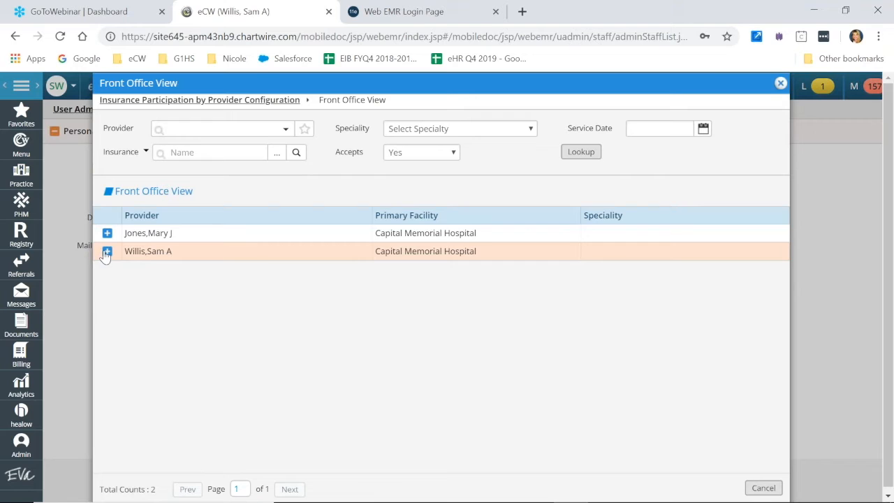
{"action": "left_click", "coordinate": [106, 252]}
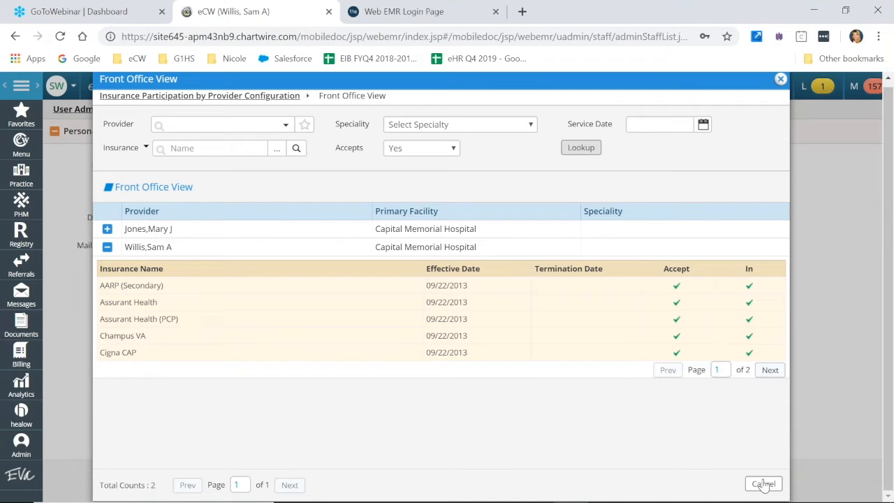
{"action": "left_click", "coordinate": [763, 484]}
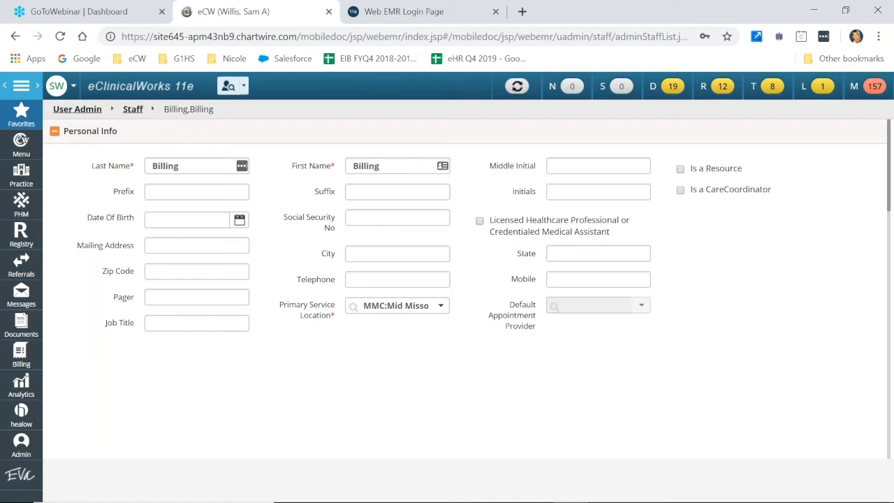
Review the Medicare billing group in Insurance Groups, including its member insurances, and close the group list
{"action": "left_click", "coordinate": [19, 150]}
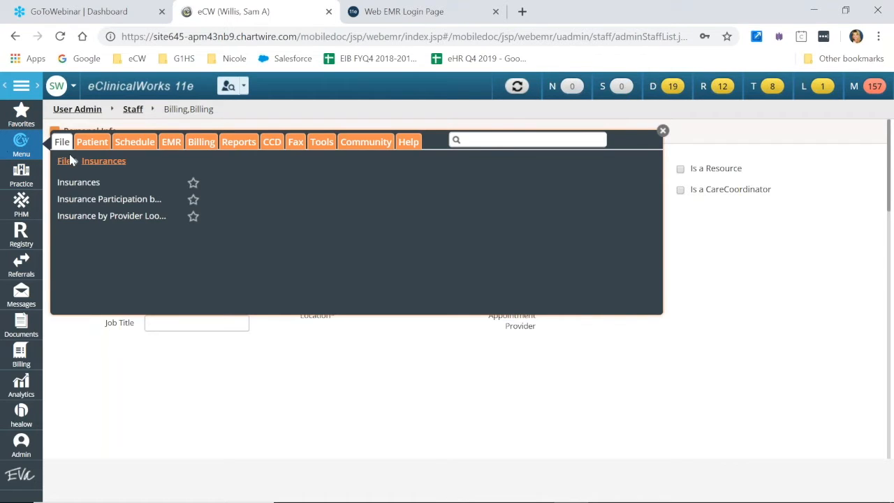
{"action": "left_click", "coordinate": [64, 162]}
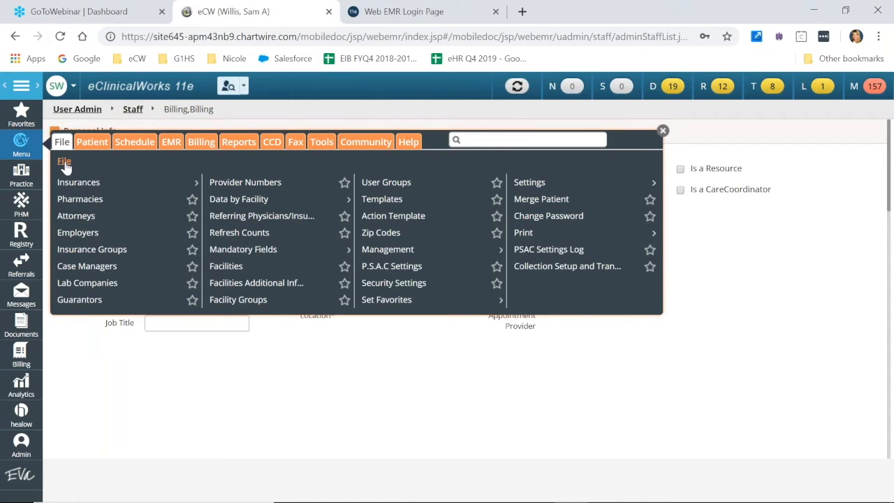
{"action": "left_click", "coordinate": [88, 253]}
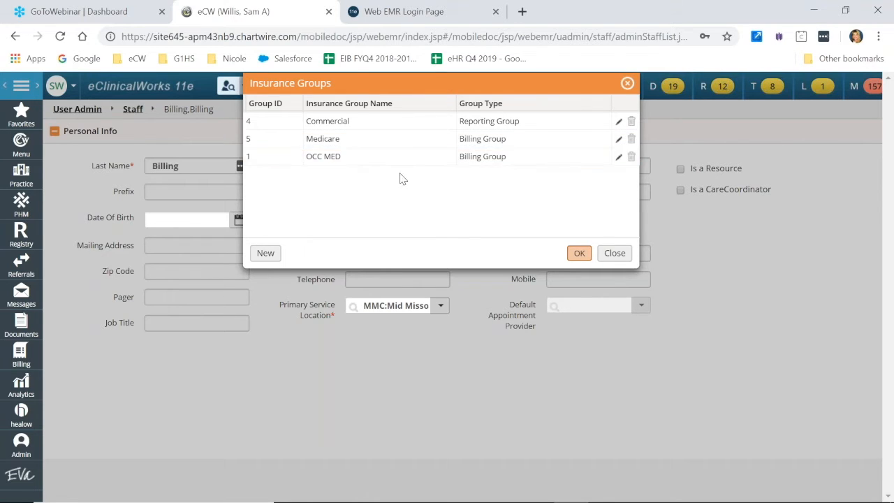
{"action": "left_click", "coordinate": [602, 145]}
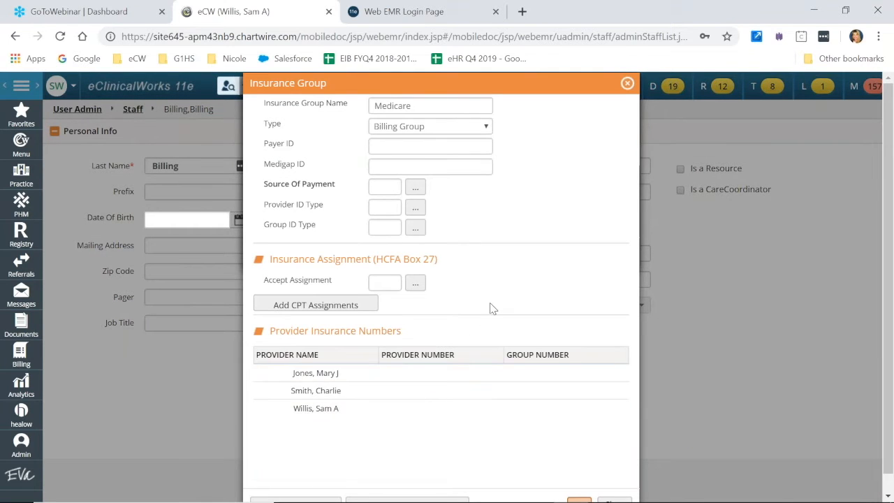
{"action": "scroll", "coordinate": [452, 431], "scroll_direction": "down", "scroll_amount": 1}
{"action": "left_click", "coordinate": [329, 487]}
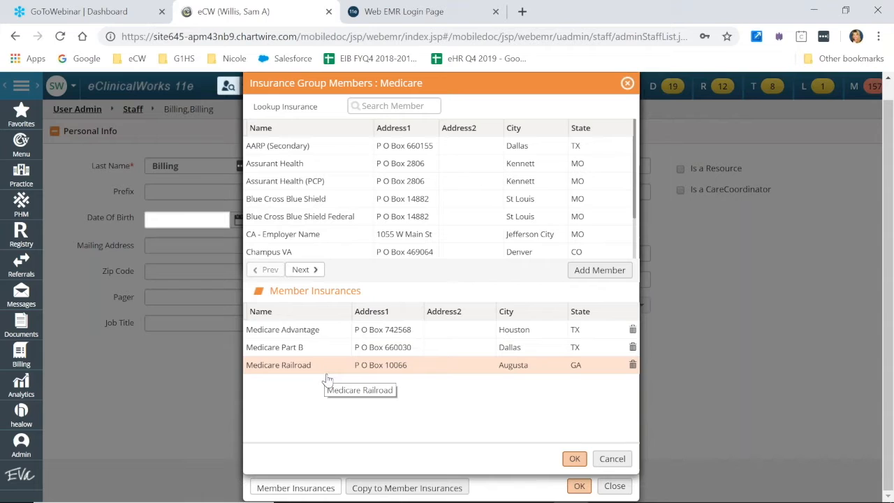
{"action": "left_click", "coordinate": [573, 461]}
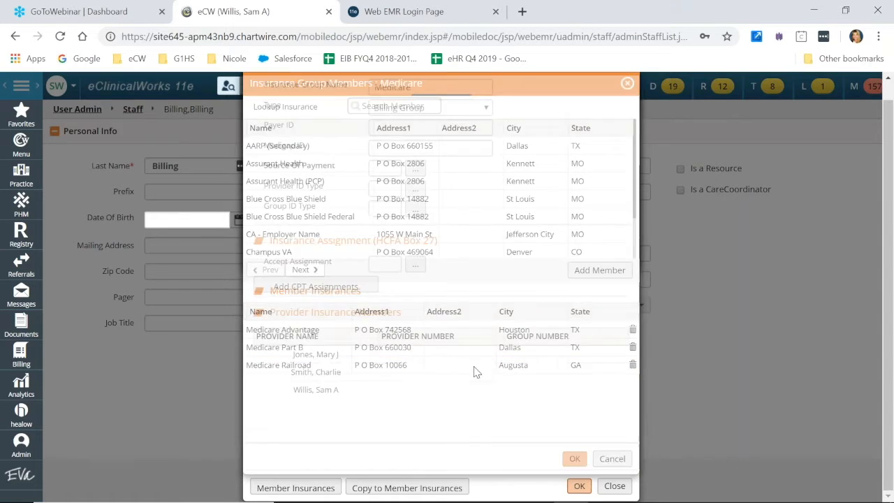
{"action": "left_click", "coordinate": [613, 486]}
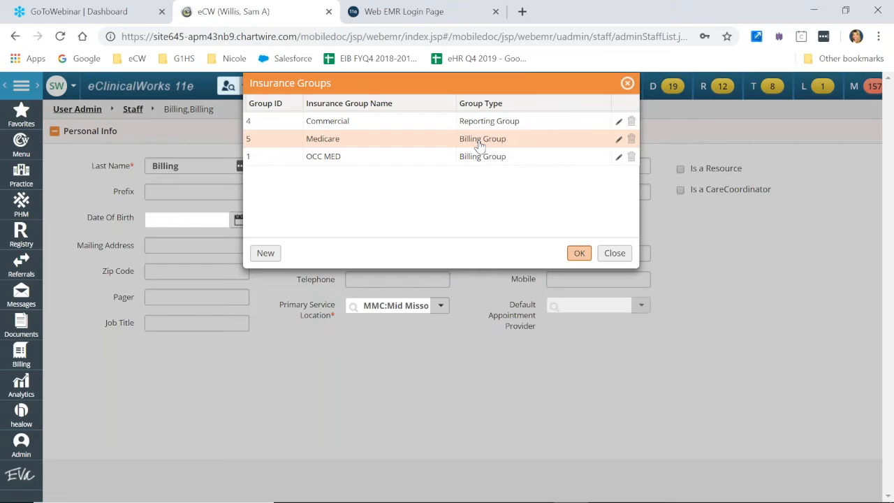
{"action": "left_click", "coordinate": [575, 253]}
Review the existing case manager's contact details and preferences in Case Managers, and close both windows without editing
{"action": "left_click", "coordinate": [21, 144]}
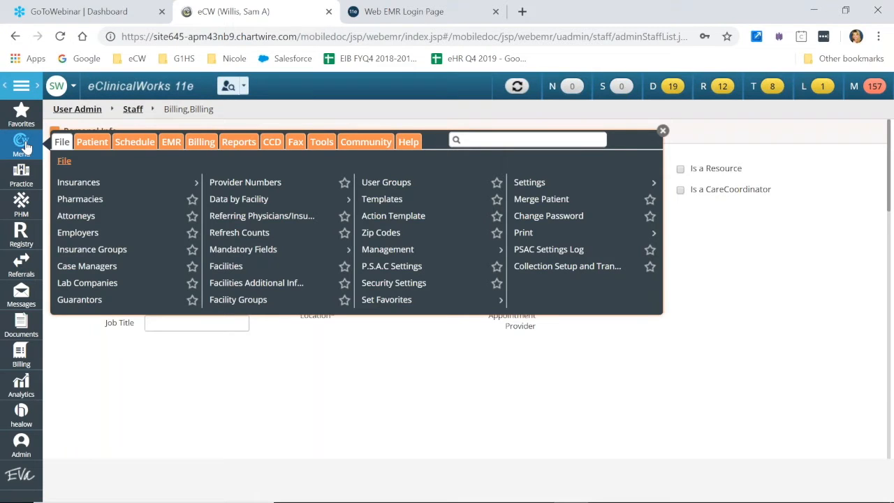
{"action": "left_click", "coordinate": [98, 267]}
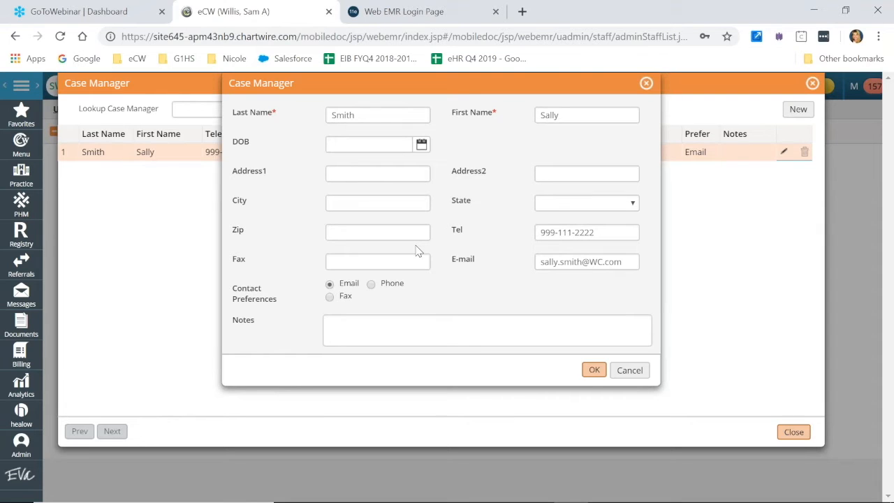
{"action": "left_click", "coordinate": [632, 371]}
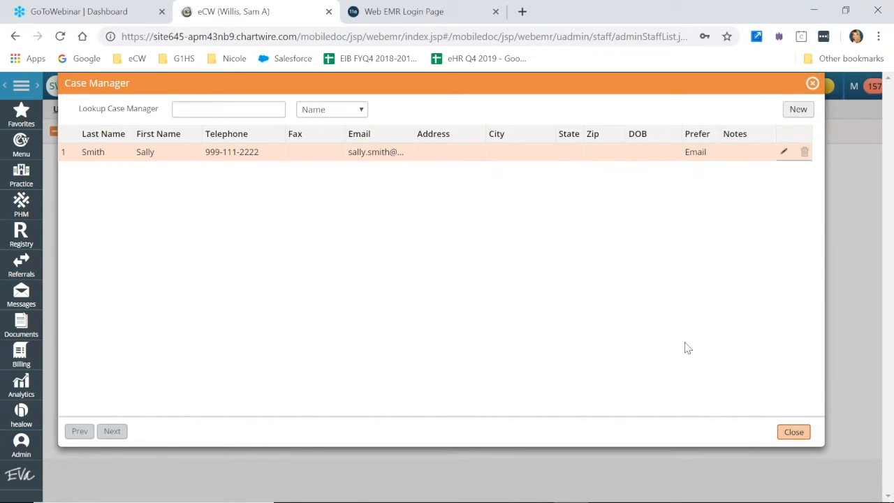
{"action": "left_click", "coordinate": [796, 435]}
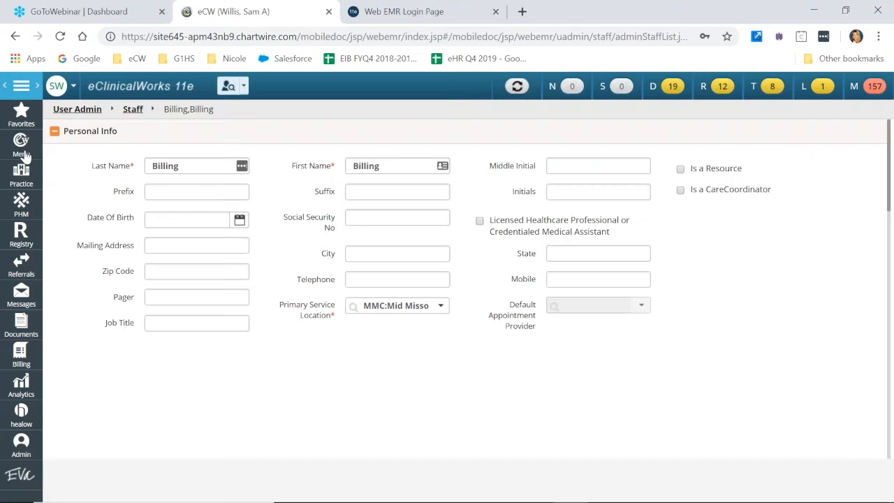
Look up guarantors by the name "Test" and open the second guarantor's information
{"action": "left_click", "coordinate": [21, 143]}
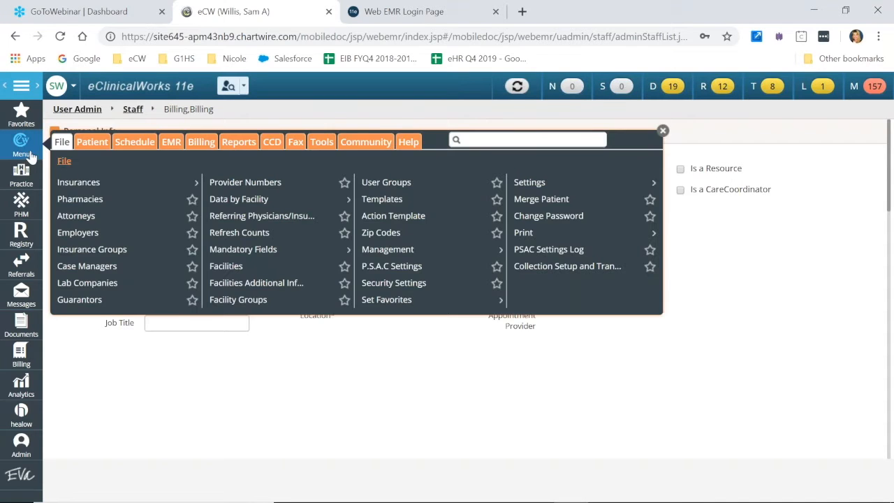
{"action": "left_click", "coordinate": [94, 299]}
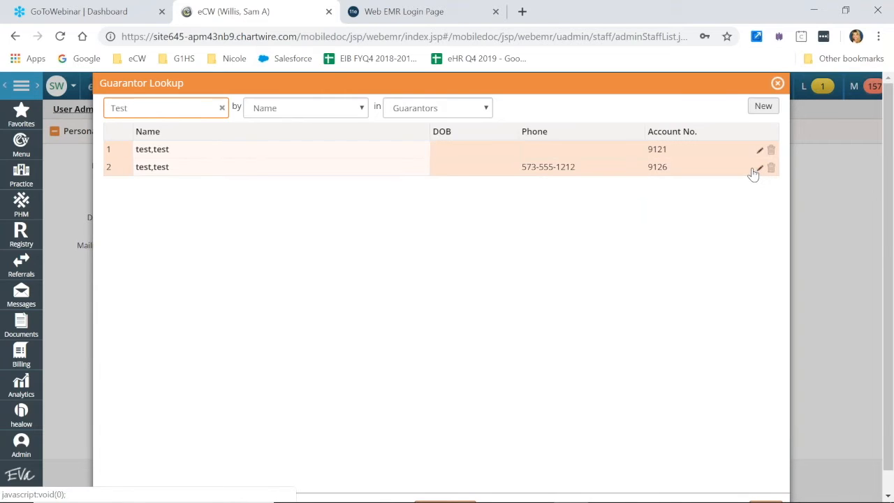
{"action": "left_click", "coordinate": [759, 170]}
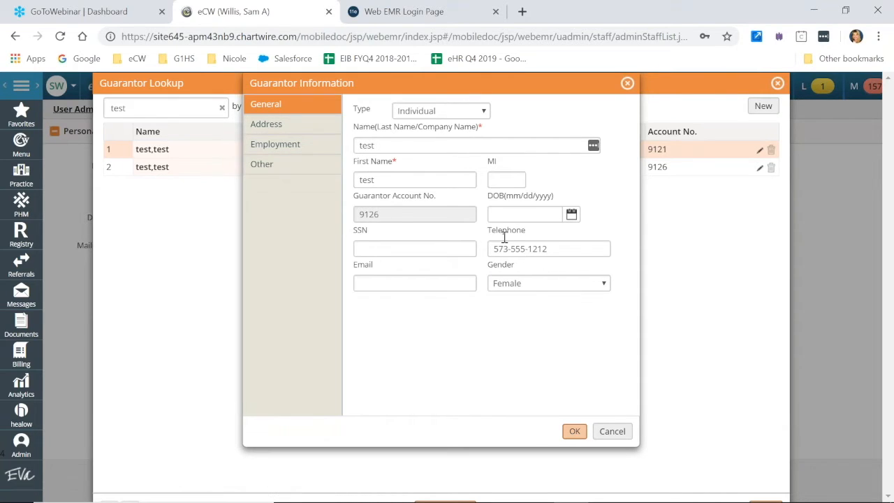
Review the guarantor's address, employment and notes, accept the record, and close the Guarantor Lookup
{"action": "left_click", "coordinate": [272, 126]}
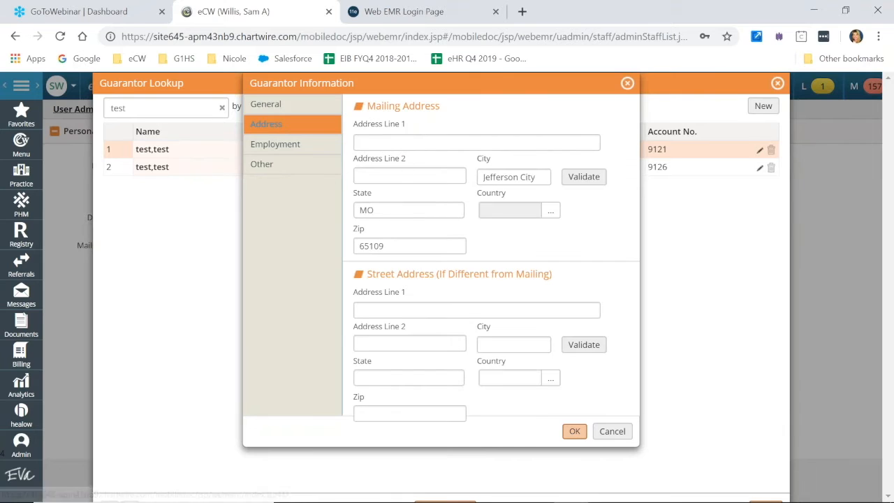
{"action": "left_click", "coordinate": [285, 147]}
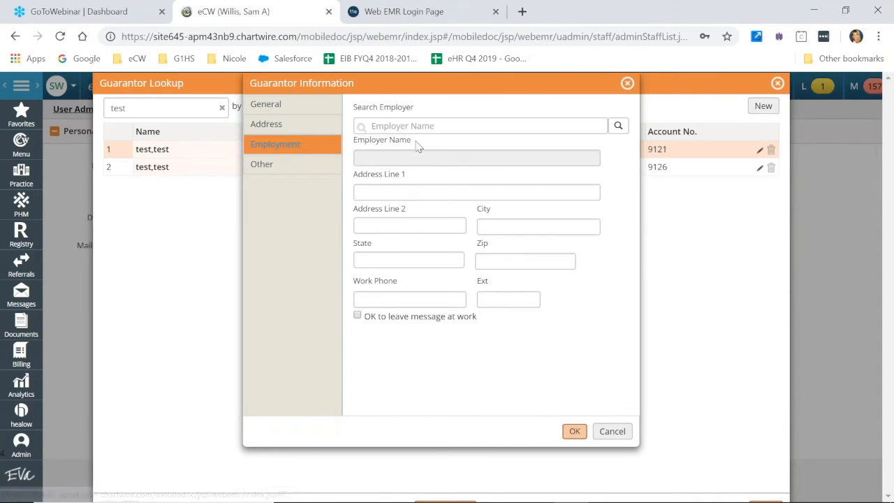
{"action": "left_click", "coordinate": [270, 166]}
{"action": "left_click", "coordinate": [434, 128]}
{"action": "left_click_drag", "start_coordinate": [434, 128], "coordinate": [351, 134]}
{"action": "left_click", "coordinate": [575, 434]}
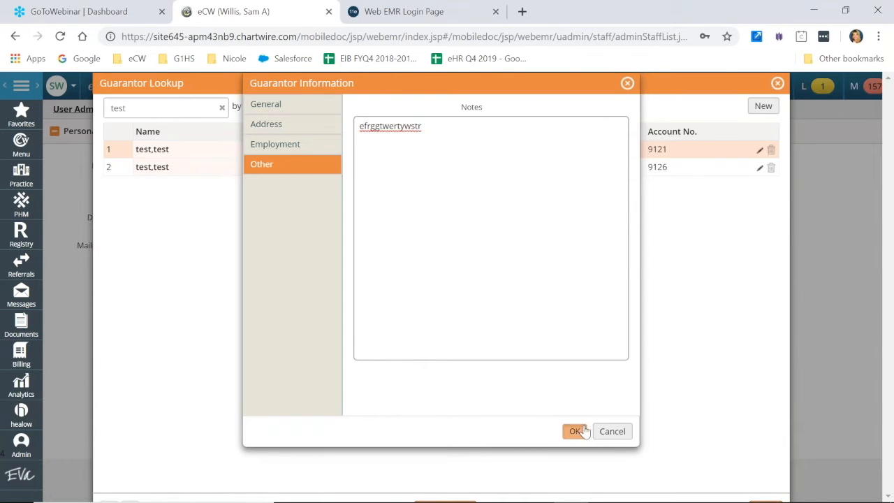
{"action": "scroll", "coordinate": [759, 419], "scroll_direction": "down", "scroll_amount": 1}
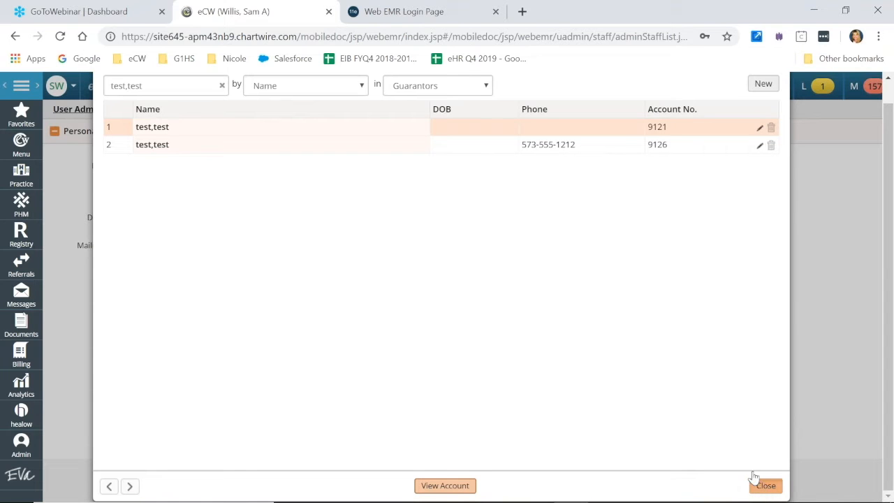
{"action": "left_click", "coordinate": [758, 484]}
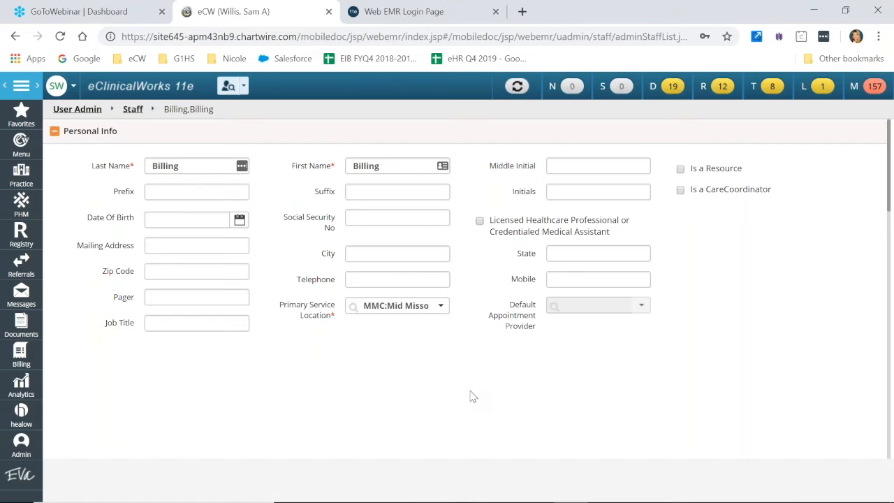
Check the individual and group NPI in the third practicing provider's billing information under Provider Numbers, and leave without saving
{"action": "left_click", "coordinate": [22, 149]}
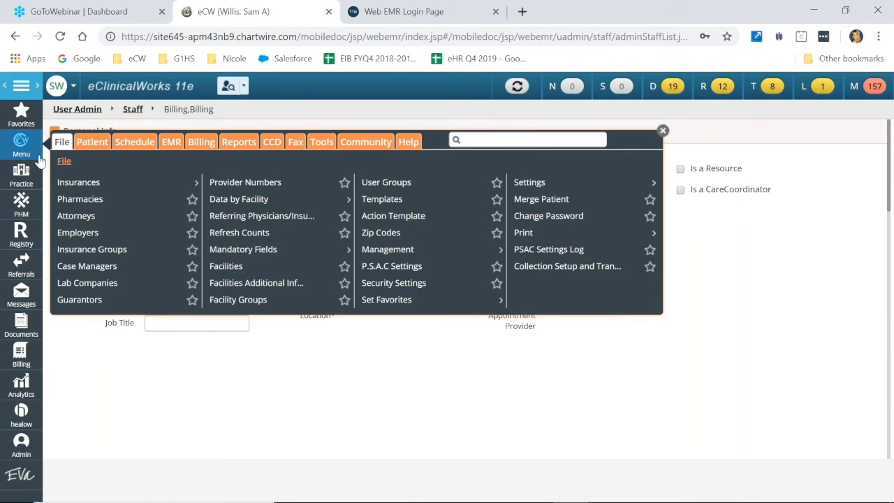
{"action": "left_click", "coordinate": [246, 183]}
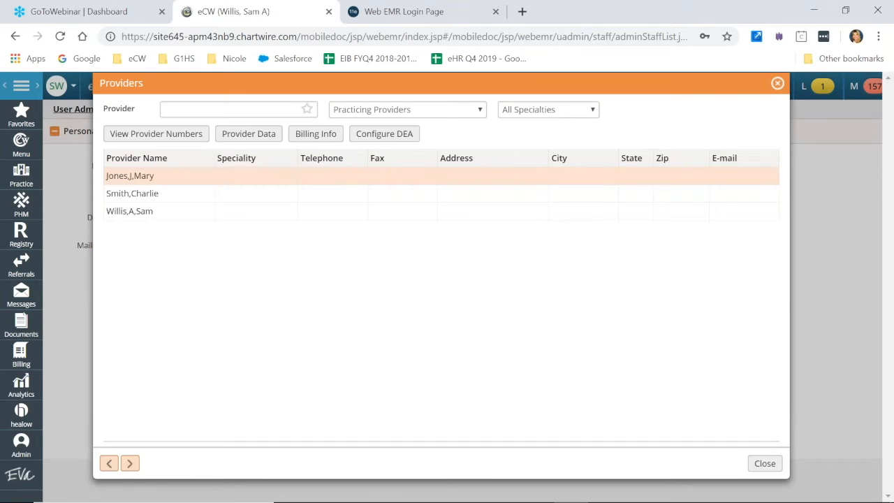
{"action": "left_click", "coordinate": [145, 211]}
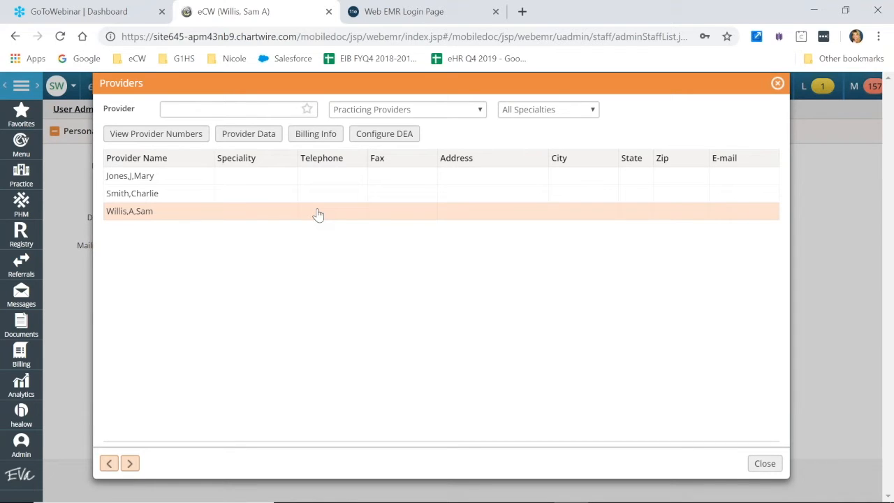
{"action": "left_click", "coordinate": [316, 133]}
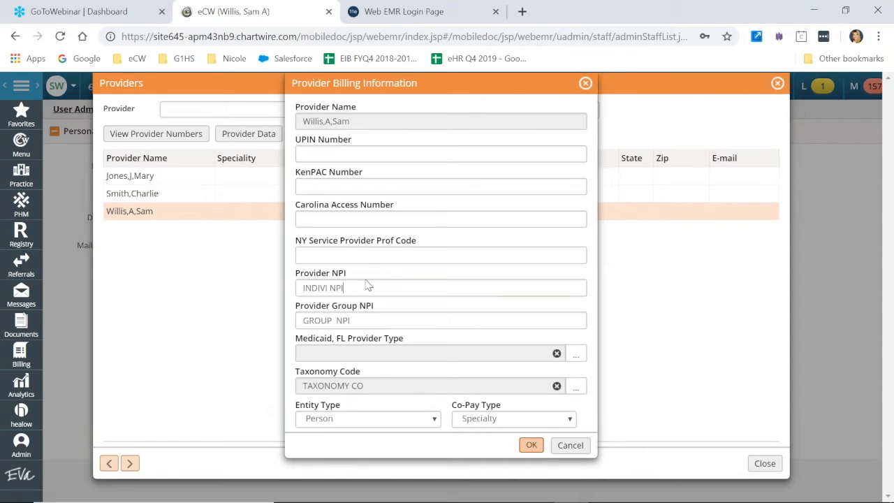
{"action": "left_click", "coordinate": [368, 291]}
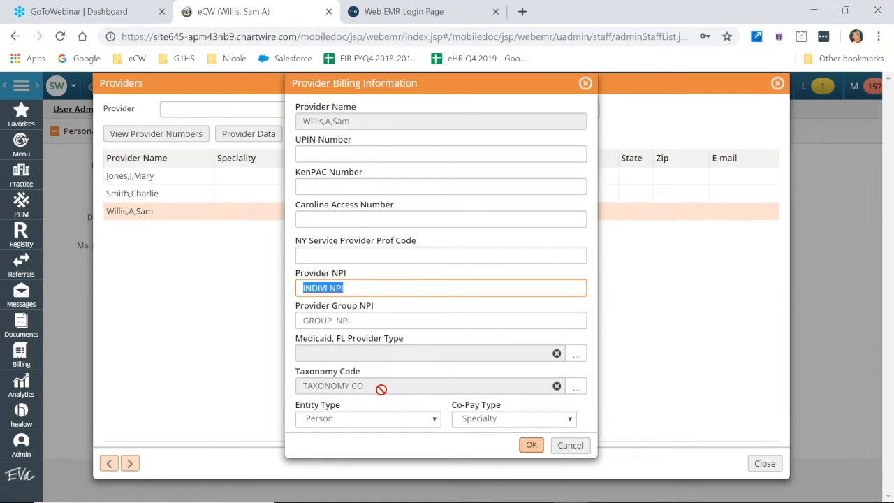
{"action": "left_click", "coordinate": [368, 325]}
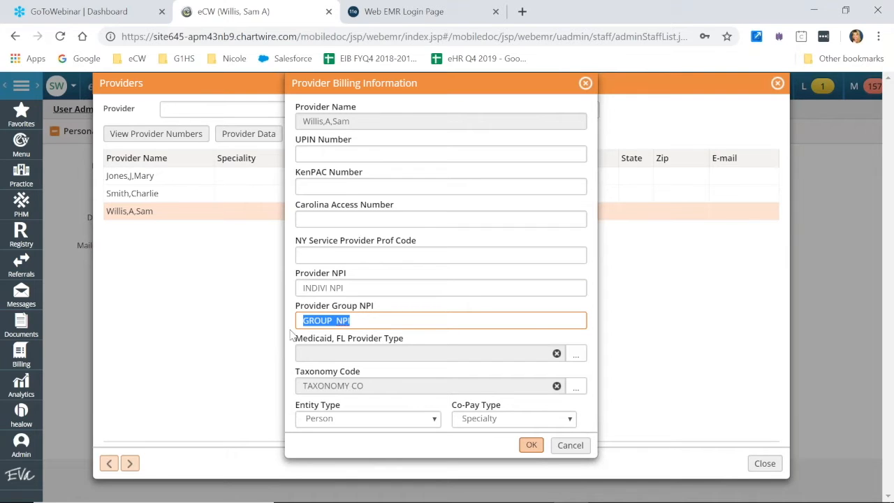
{"action": "left_click", "coordinate": [570, 446]}
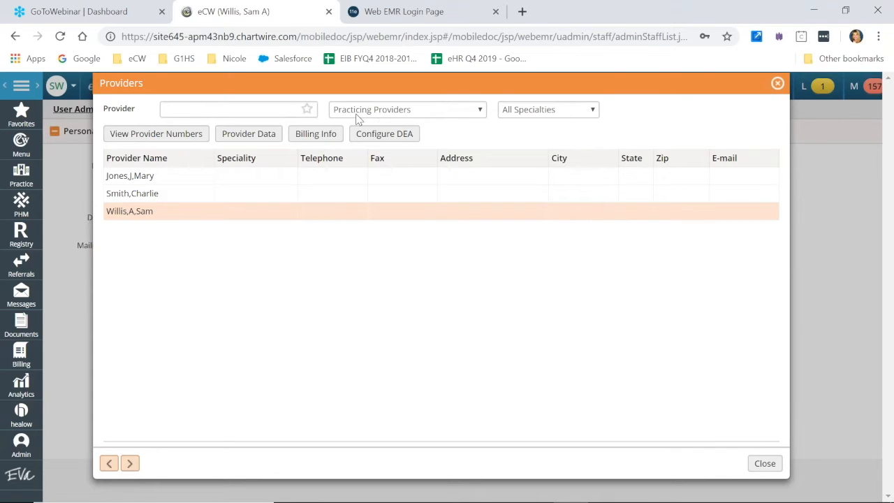
Filter the providers to Referring Providers, review the third referring physician's record without saving, and close the provider list
{"action": "left_click", "coordinate": [426, 118]}
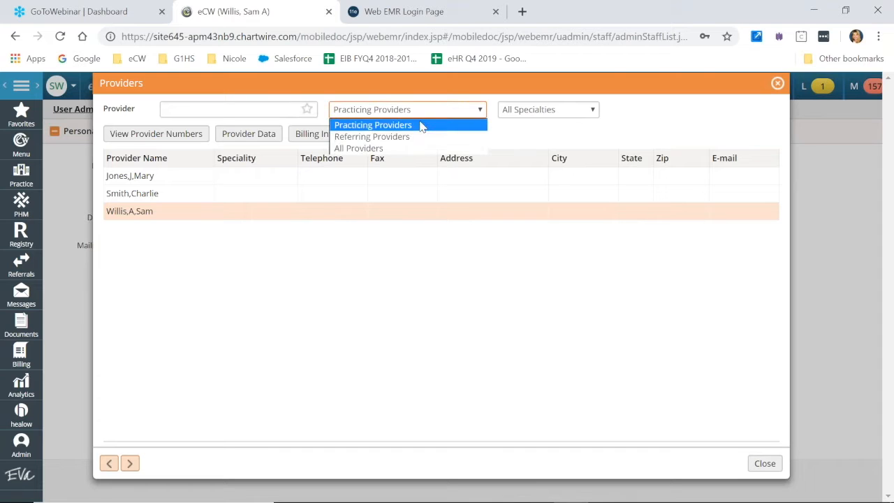
{"action": "left_click", "coordinate": [415, 137]}
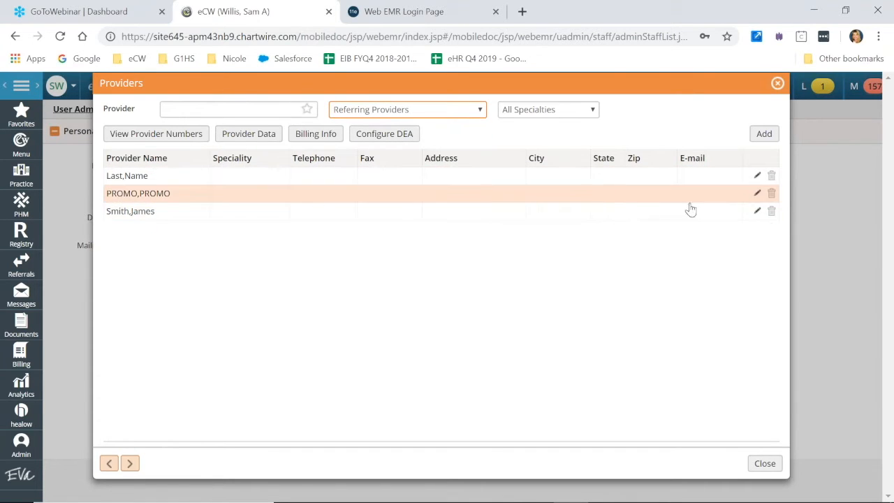
{"action": "left_click", "coordinate": [756, 212]}
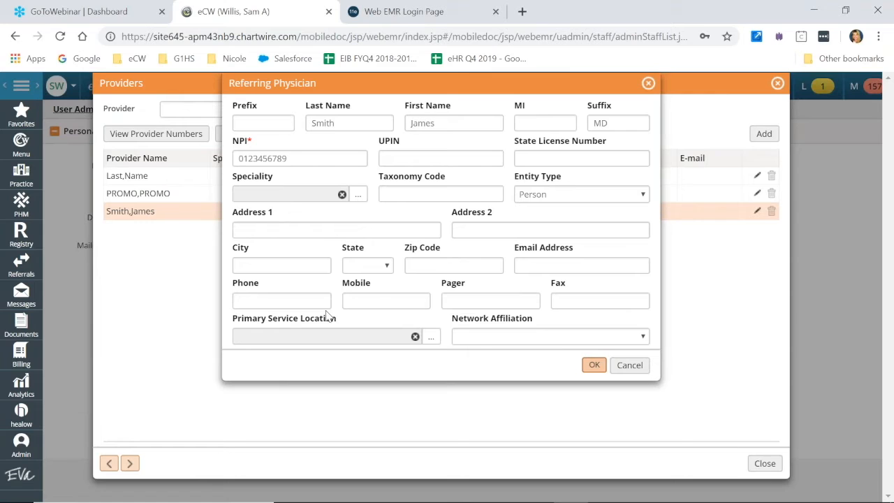
{"action": "left_click", "coordinate": [634, 368]}
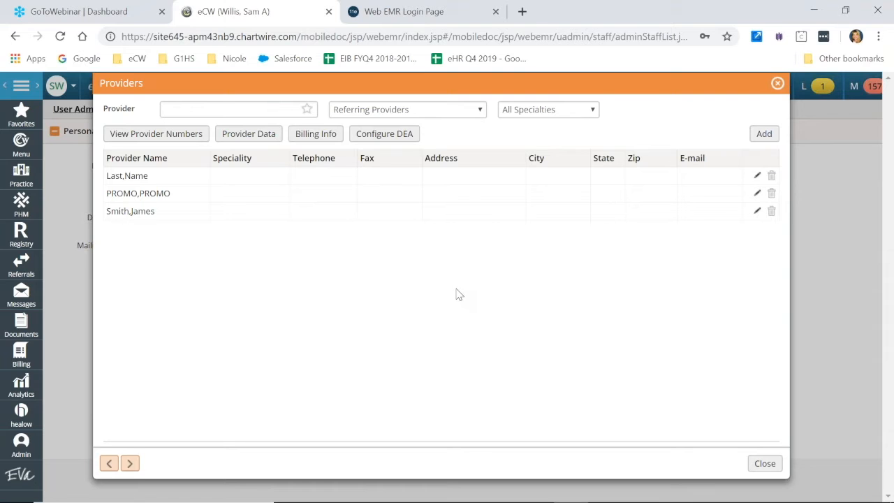
{"action": "left_click", "coordinate": [764, 464]}
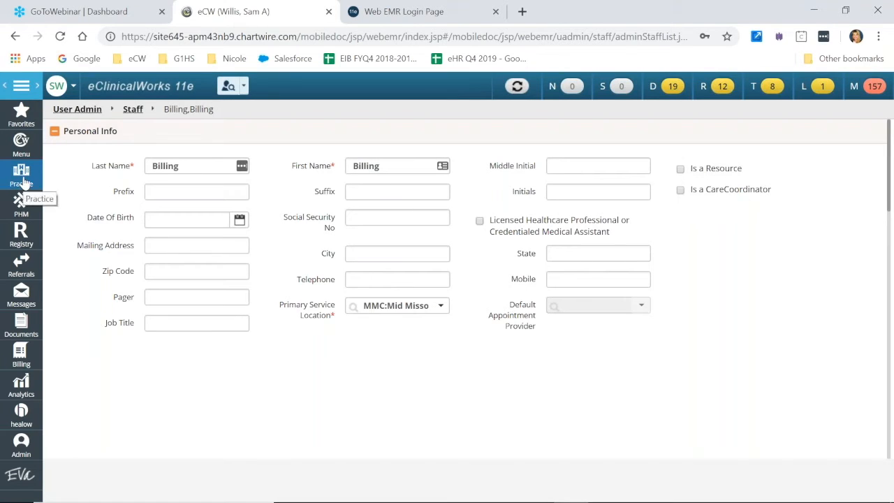
Review the group NPI, providers, facilities and insurances in the BCBS GROUP NPI rule, save it, and close Group NPI Rules
{"action": "left_click", "coordinate": [21, 145]}
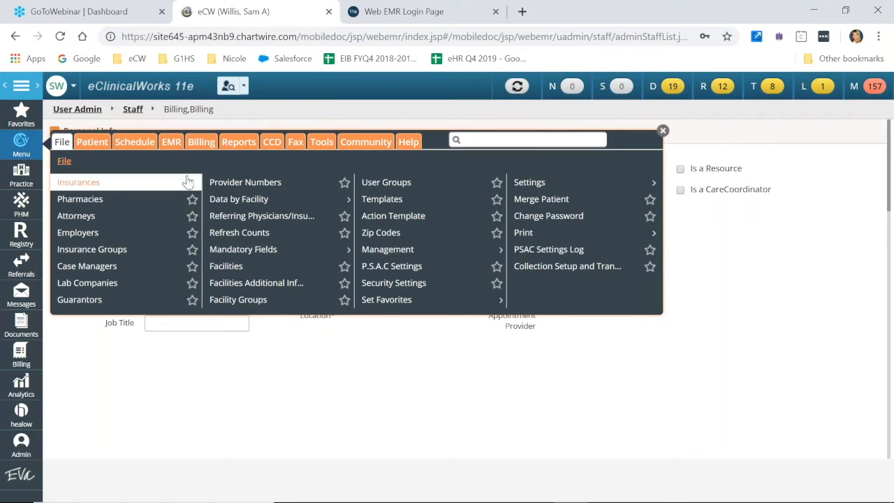
{"action": "left_click", "coordinate": [250, 203]}
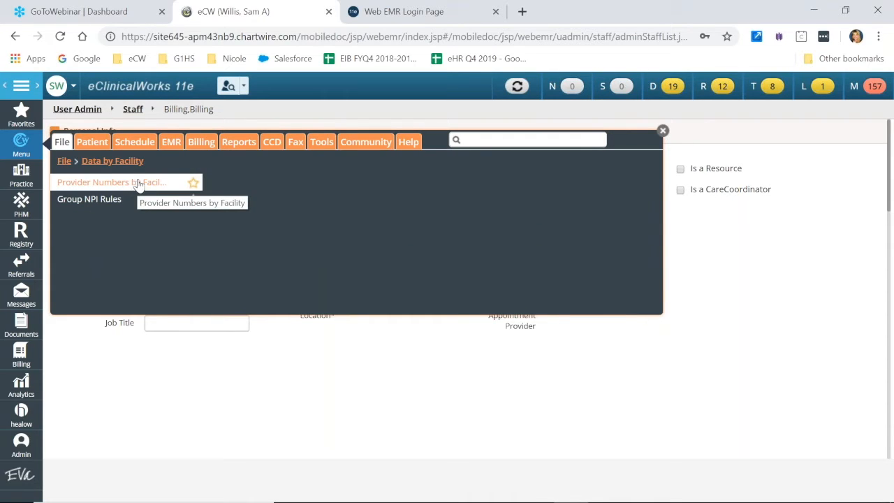
{"action": "left_click", "coordinate": [103, 202]}
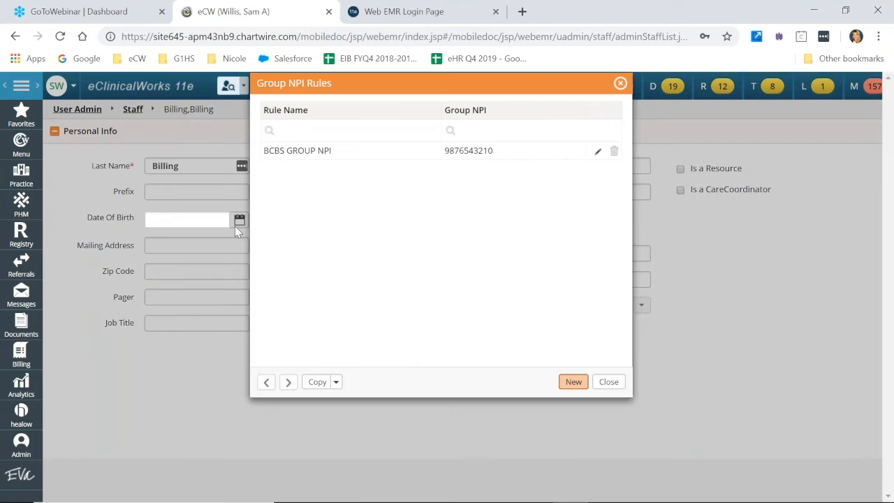
{"action": "left_click", "coordinate": [597, 153]}
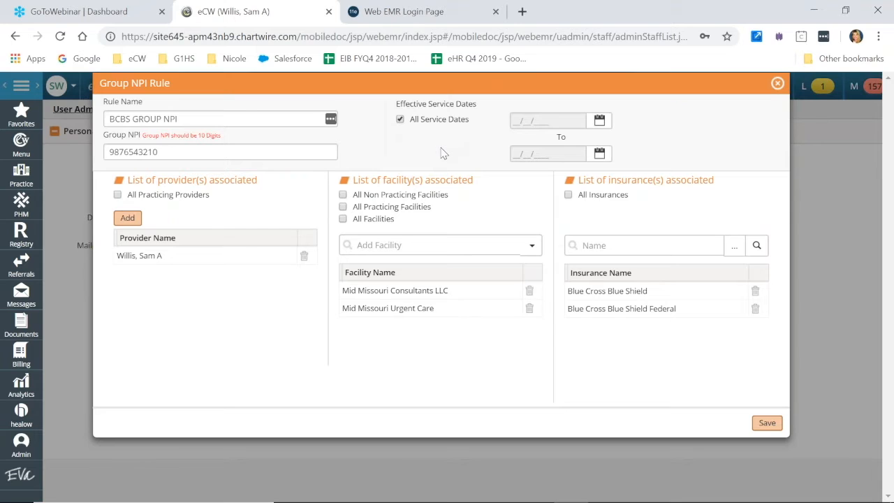
{"action": "left_click_drag", "start_coordinate": [169, 151], "coordinate": [66, 151]}
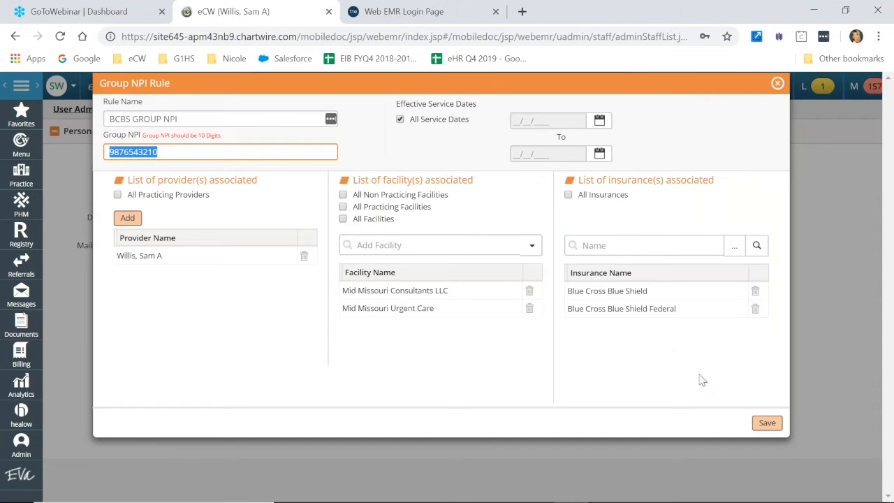
{"action": "left_click", "coordinate": [766, 423]}
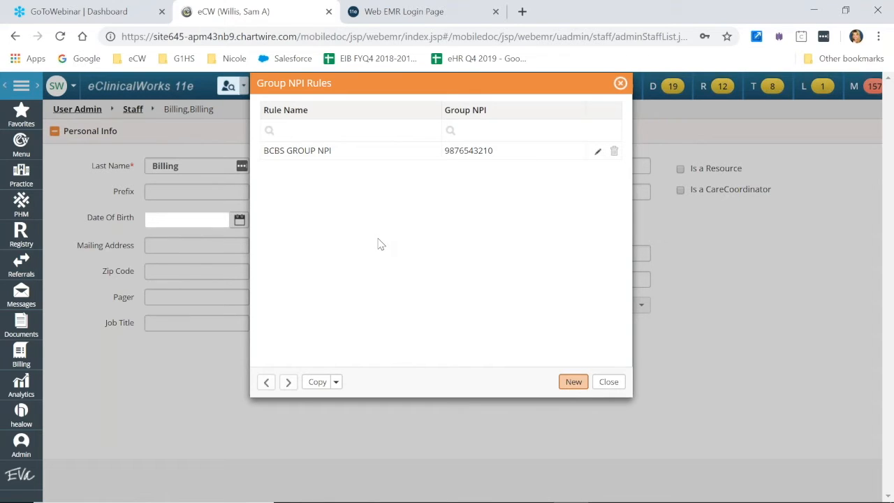
{"action": "left_click", "coordinate": [608, 382]}
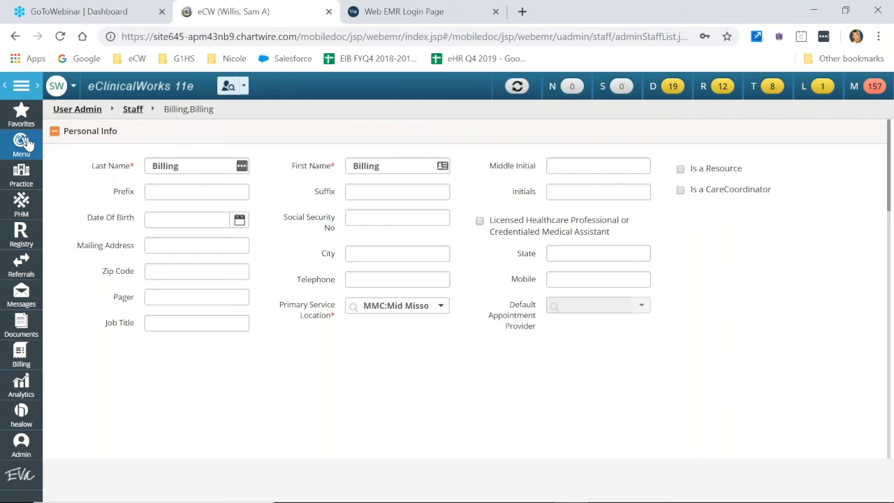
Review which referring provider fields are mandatory, including the NPI, and accept the mandatory fields configuration
{"action": "left_click", "coordinate": [21, 144]}
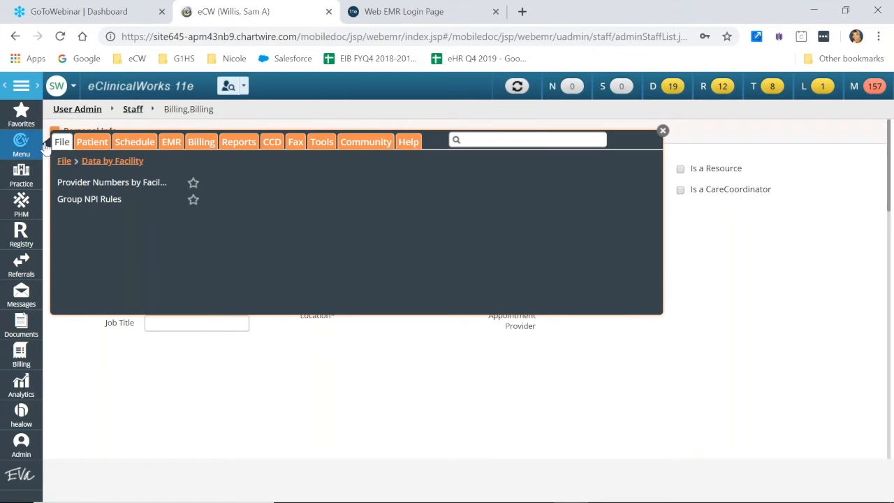
{"action": "left_click", "coordinate": [62, 162]}
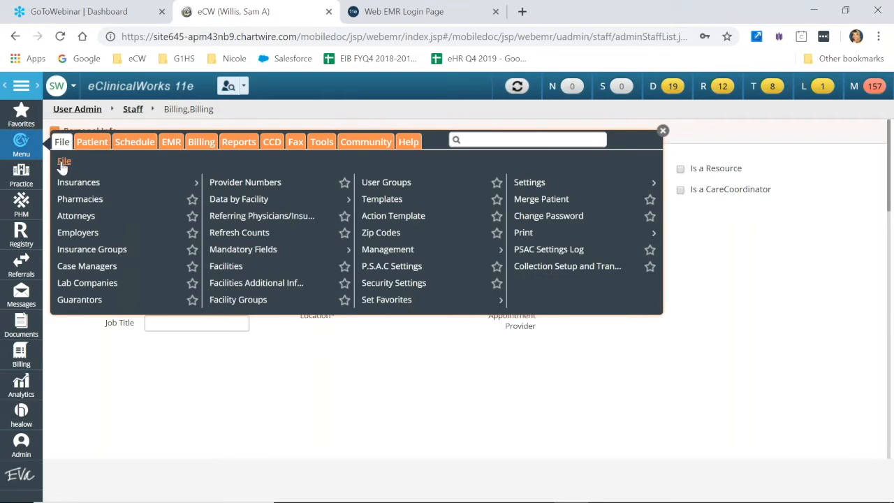
{"action": "left_click", "coordinate": [240, 250]}
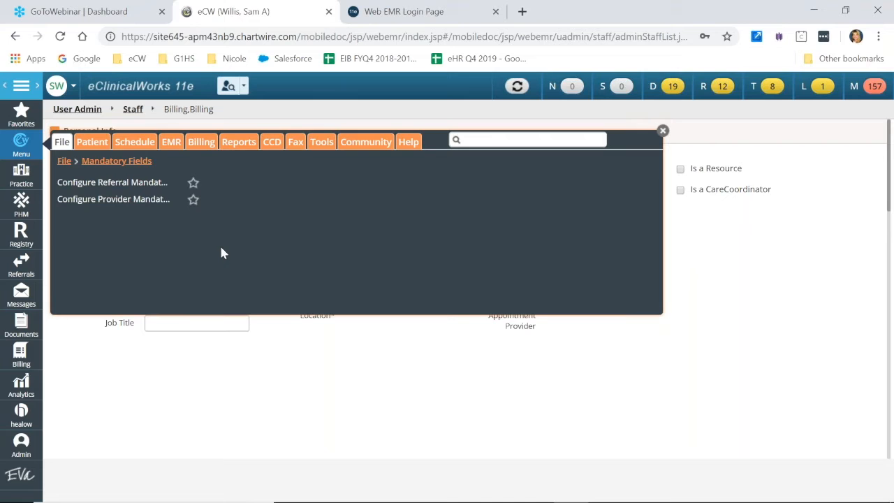
{"action": "left_click", "coordinate": [127, 202]}
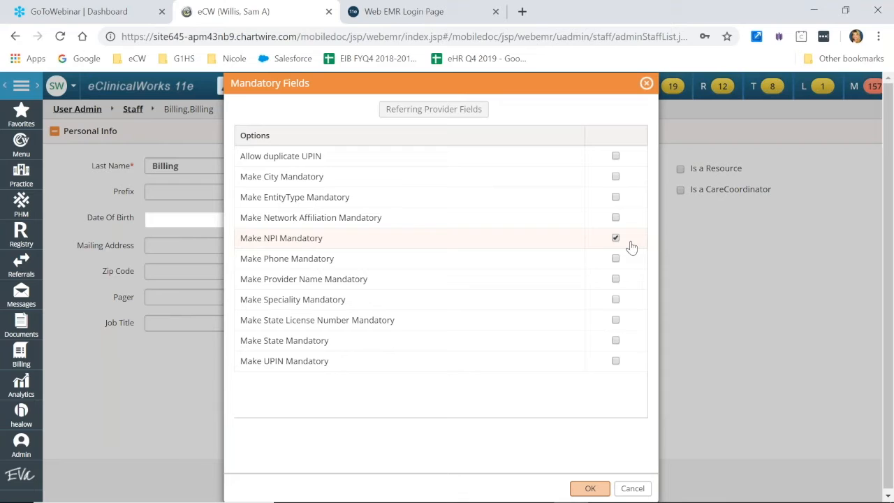
{"action": "left_click", "coordinate": [588, 490]}
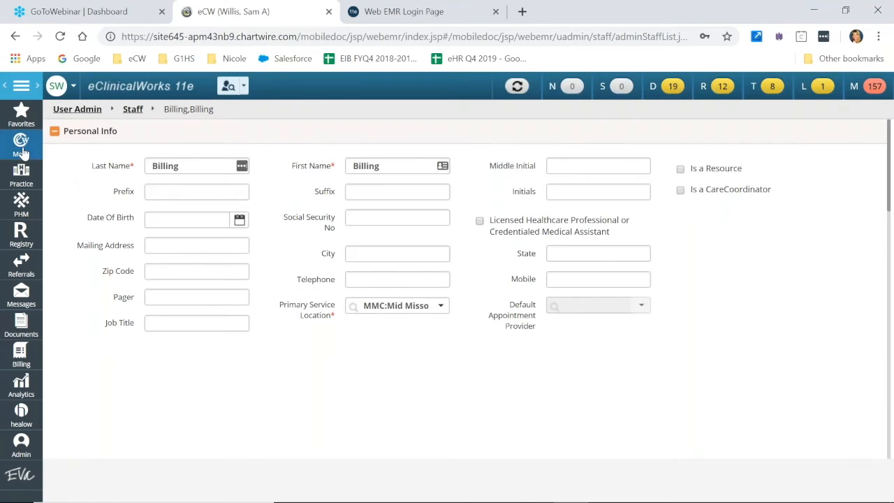
Examine the form for adding a facility group, cancel it without entering anything, and close Facility Groups
{"action": "left_click", "coordinate": [21, 146]}
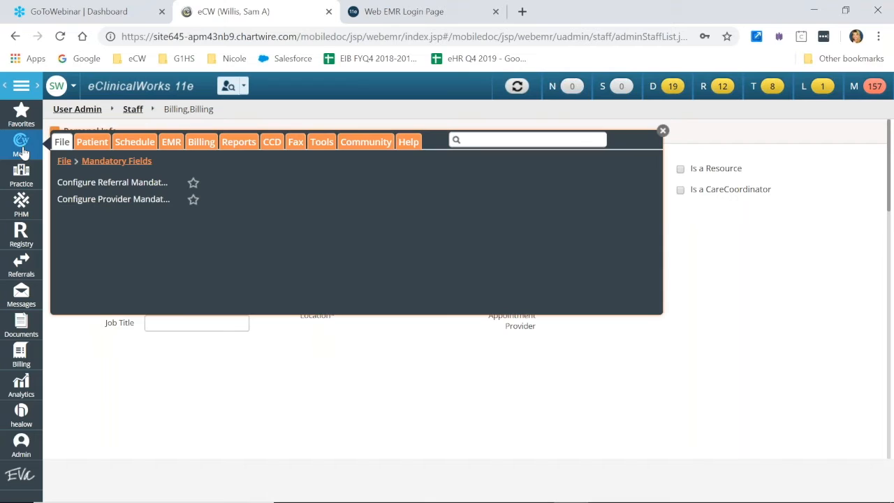
{"action": "left_click", "coordinate": [64, 164]}
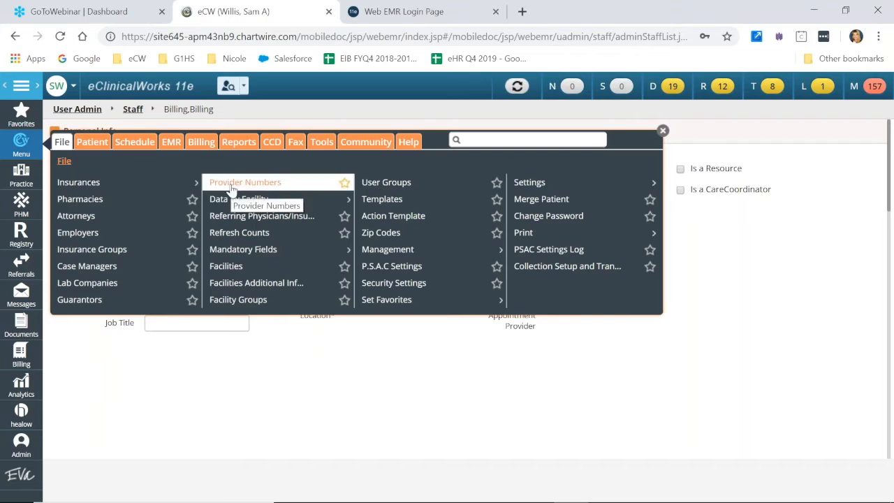
{"action": "left_click", "coordinate": [227, 301]}
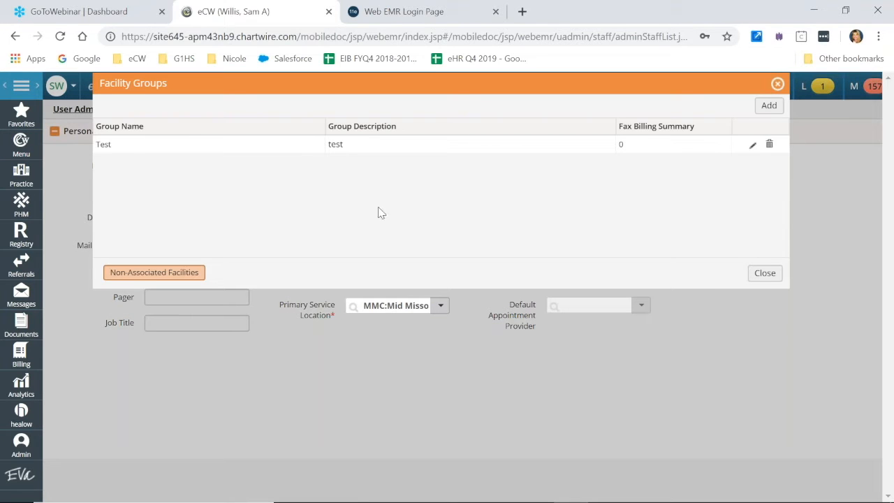
{"action": "left_click", "coordinate": [769, 105]}
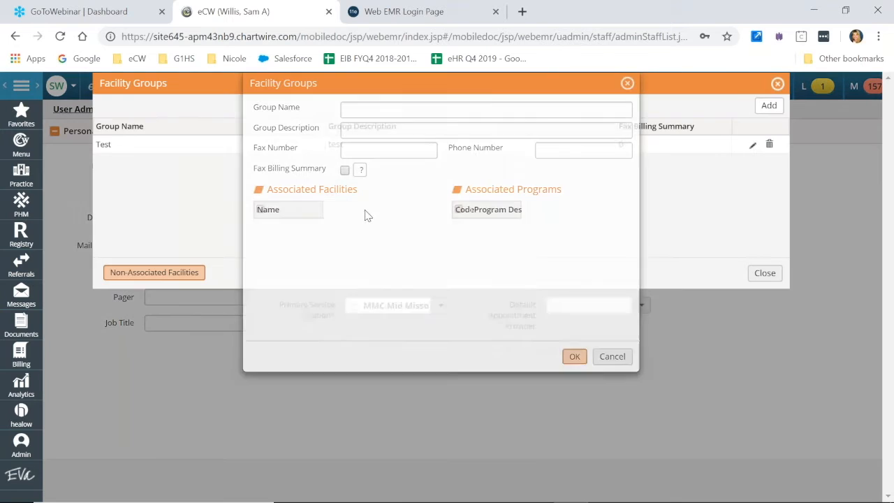
{"action": "left_click", "coordinate": [351, 111]}
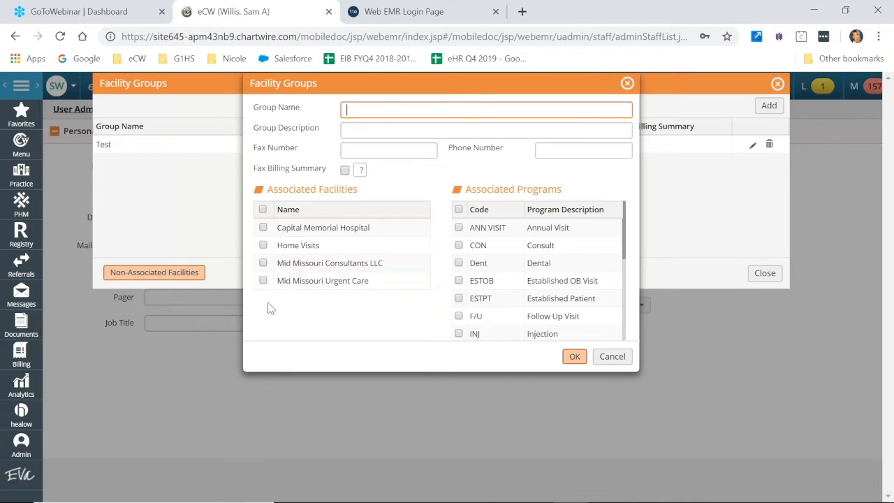
{"action": "left_click", "coordinate": [612, 357]}
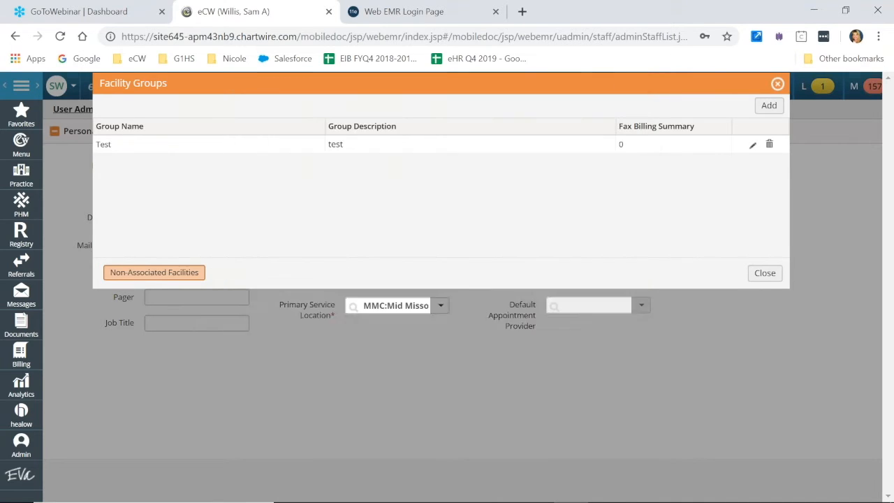
{"action": "left_click", "coordinate": [764, 274]}
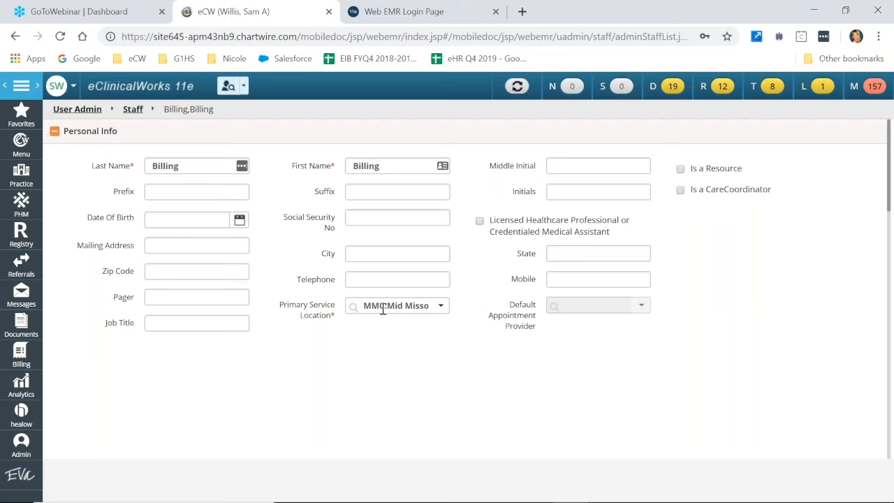
Start a new entry in the Zip Codes List with Jefferson City as the city
{"action": "left_click", "coordinate": [22, 148]}
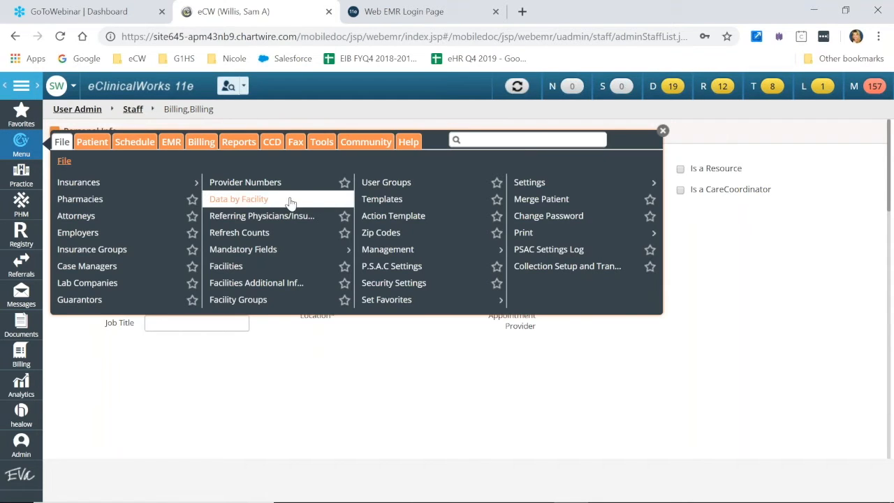
{"action": "left_click", "coordinate": [380, 234]}
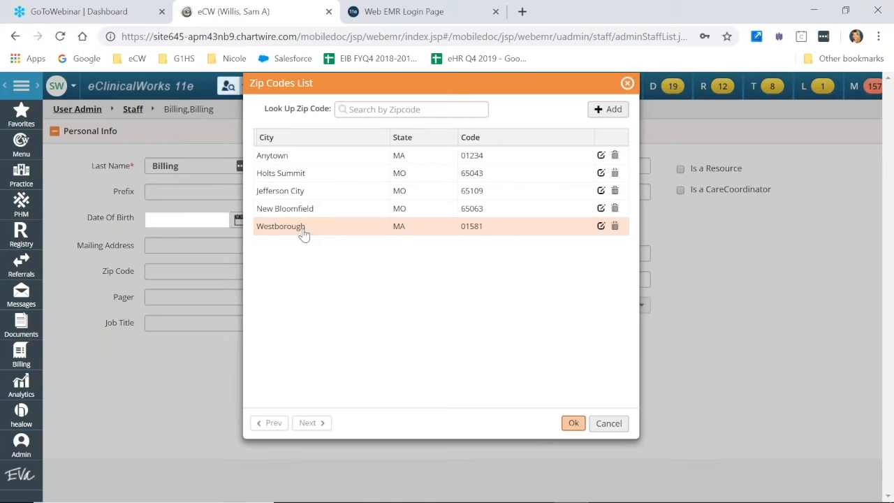
{"action": "left_click", "coordinate": [609, 110]}
{"action": "left_click", "coordinate": [577, 132]}
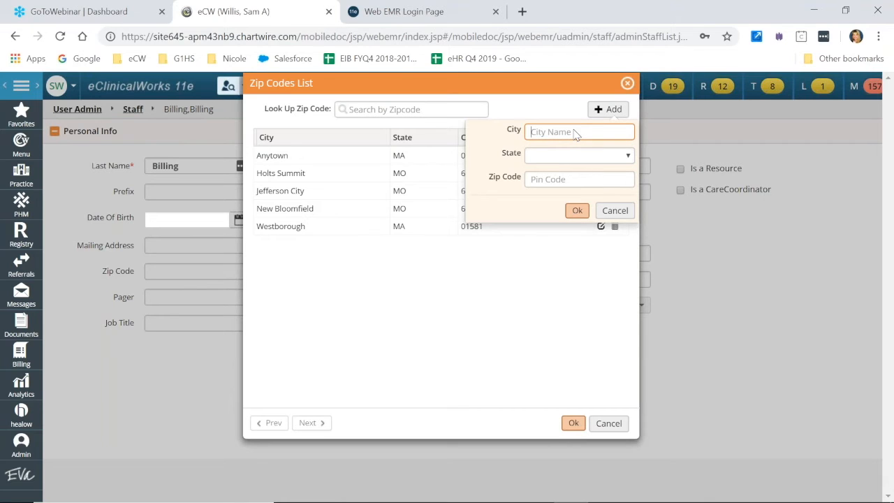
{"action": "type", "text": "Jefferson City"}
Set the new zip code entry's state to MO and its code to 65101, save it, and close the list
{"action": "key", "text": "Tab"}
{"action": "type", "text": "m"}
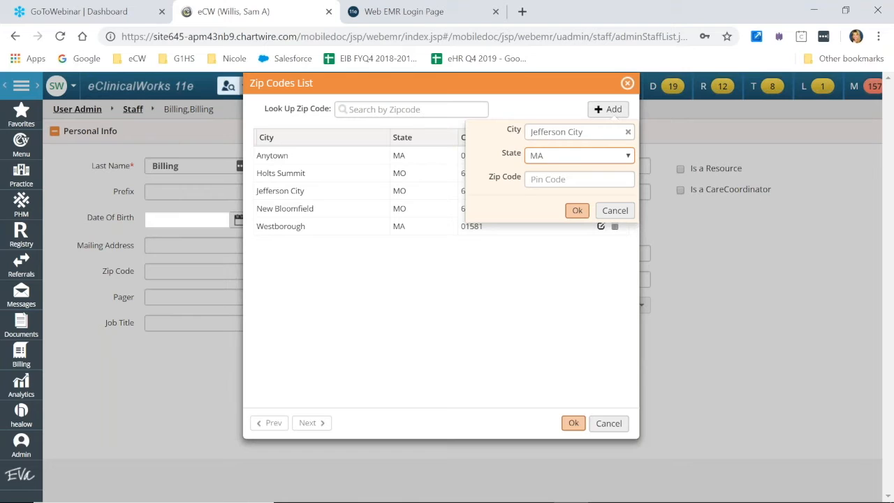
{"action": "left_click", "coordinate": [593, 157]}
{"action": "scroll", "coordinate": [574, 297], "scroll_direction": "down", "scroll_amount": 3}
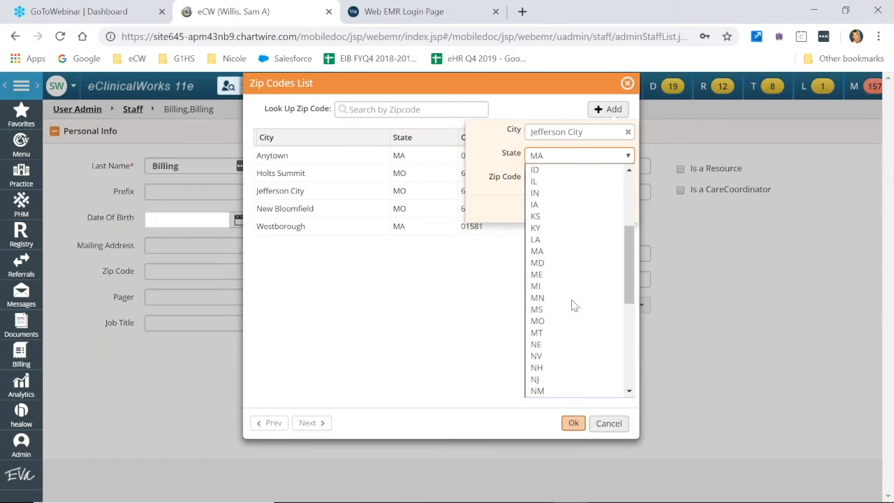
{"action": "left_click", "coordinate": [560, 322]}
{"action": "left_click", "coordinate": [558, 179]}
{"action": "type", "text": "65101"}
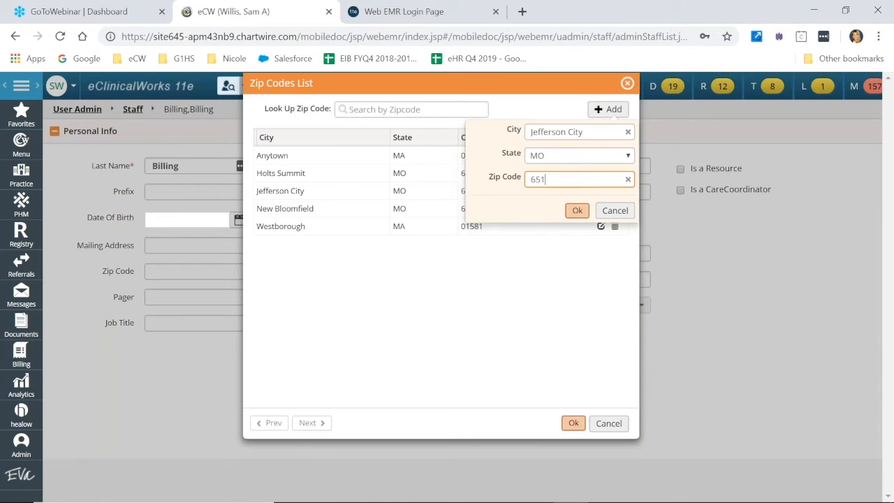
{"action": "left_click", "coordinate": [577, 211]}
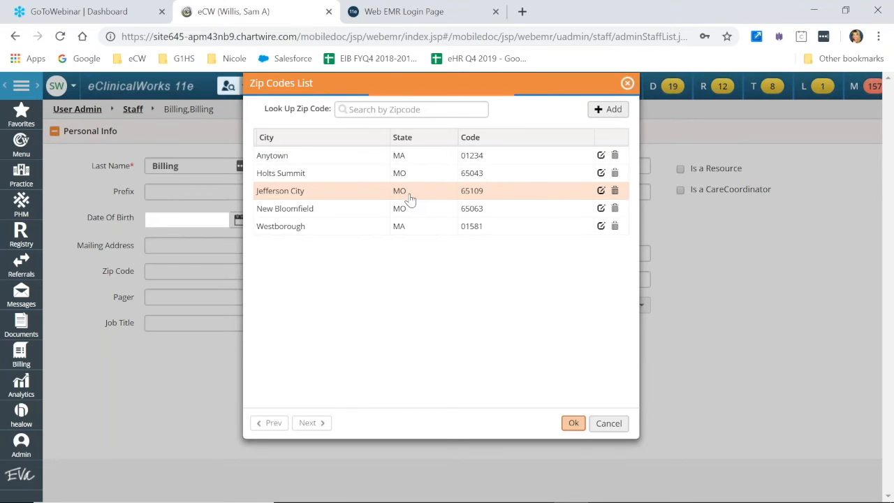
{"action": "left_click", "coordinate": [573, 425]}
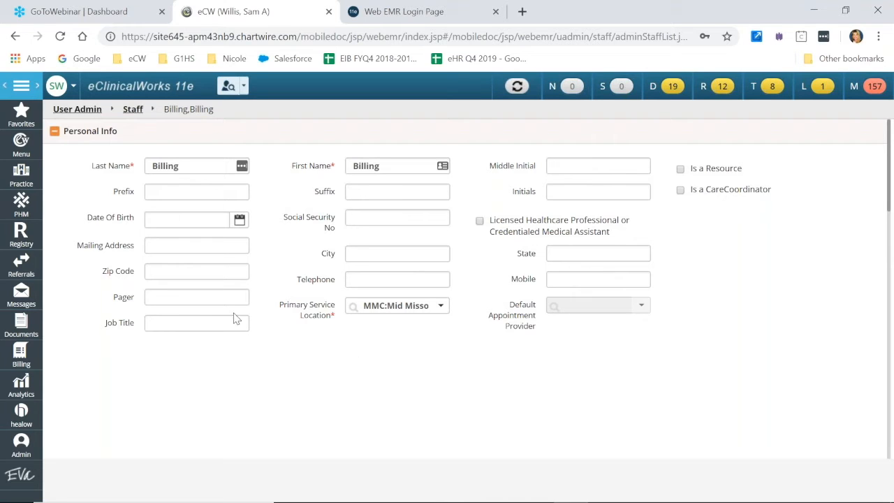
Open the current user's My Settings and review the assigned providers and default appointment facility
{"action": "left_click", "coordinate": [19, 151]}
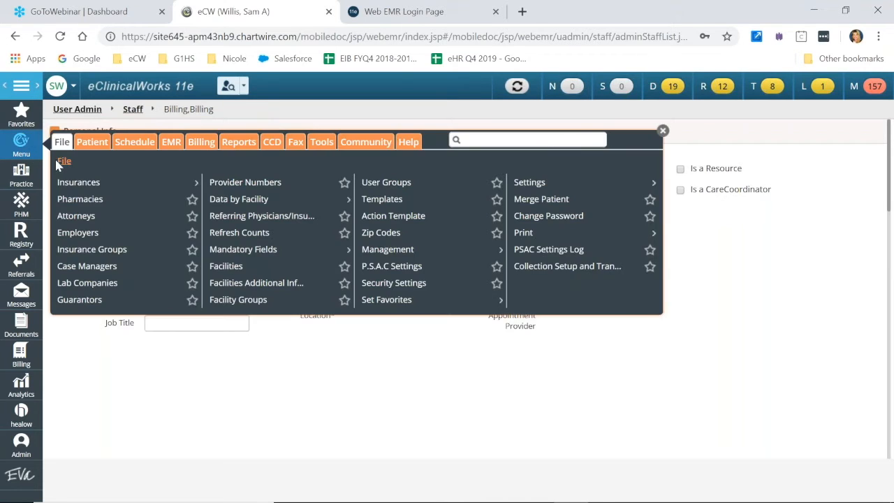
{"action": "left_click", "coordinate": [524, 190]}
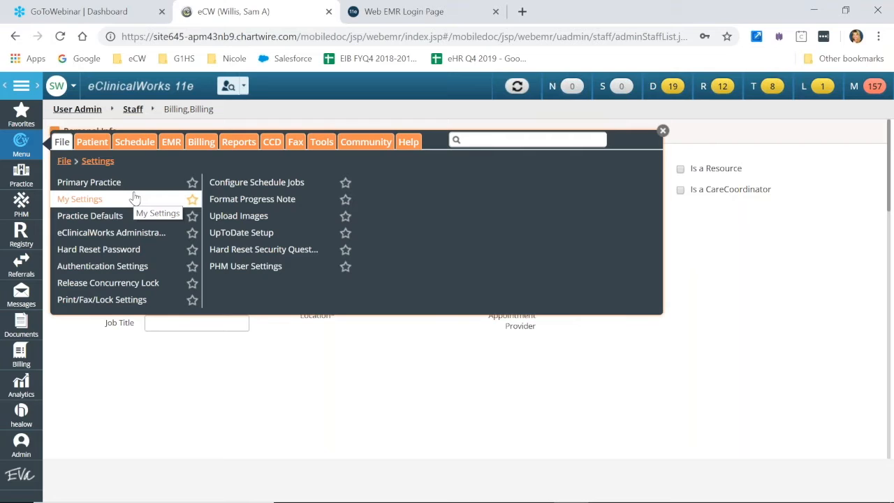
{"action": "left_click", "coordinate": [81, 200]}
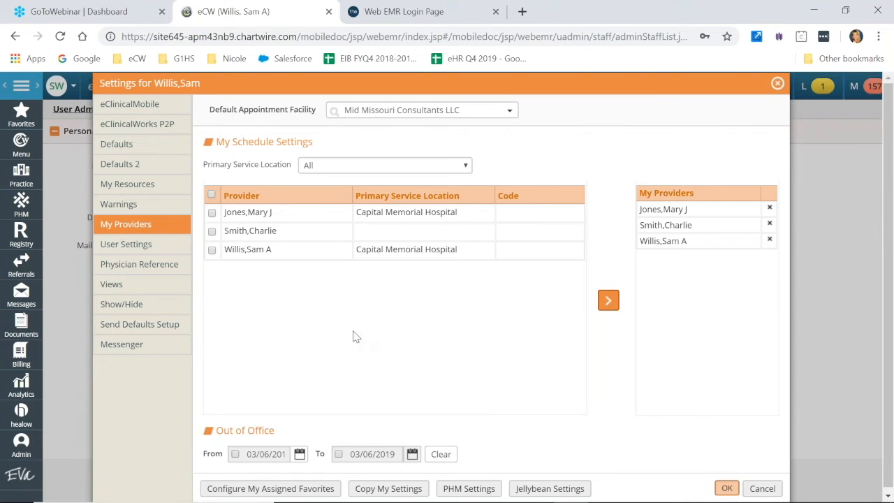
Review the home screen choices in User Settings, leave the home screen blank, and open the Show/Hide settings
{"action": "left_click", "coordinate": [125, 246]}
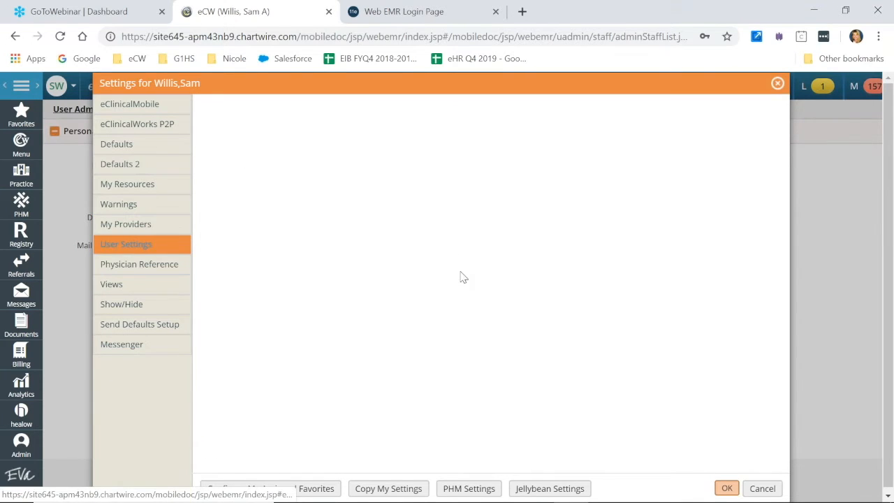
{"action": "scroll", "coordinate": [164, 276], "scroll_direction": "down", "scroll_amount": 2}
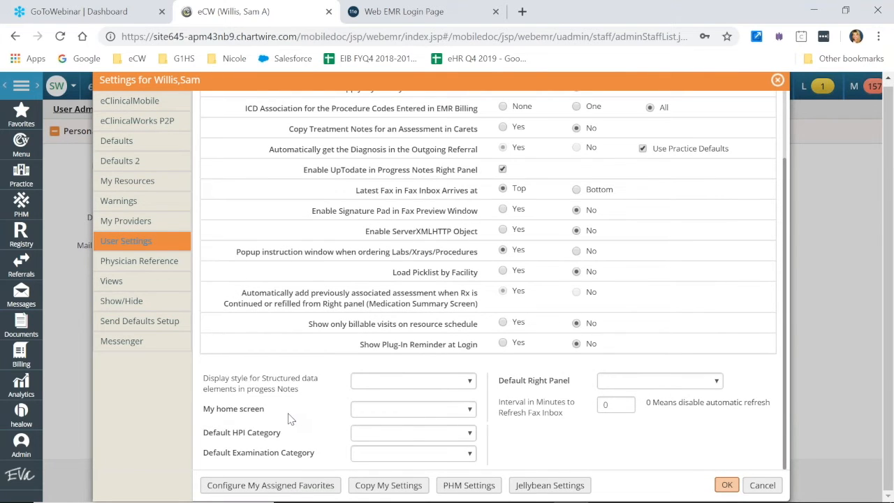
{"action": "left_click", "coordinate": [393, 413]}
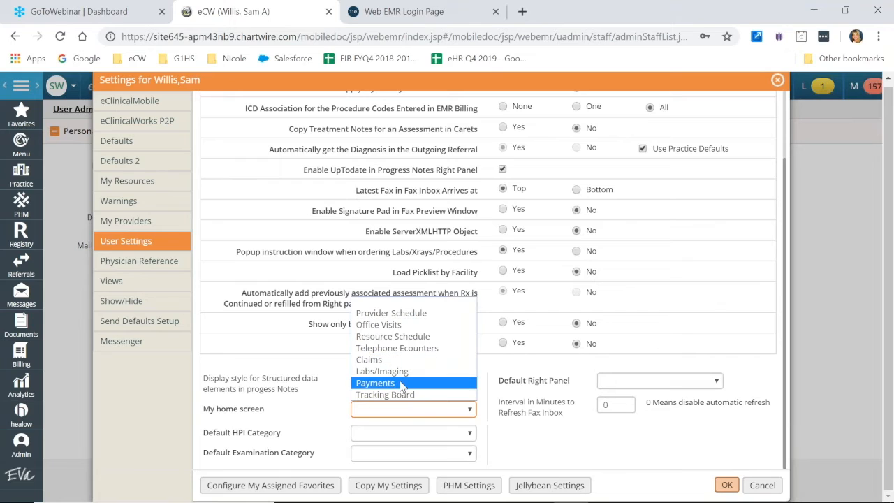
{"action": "left_click", "coordinate": [400, 305]}
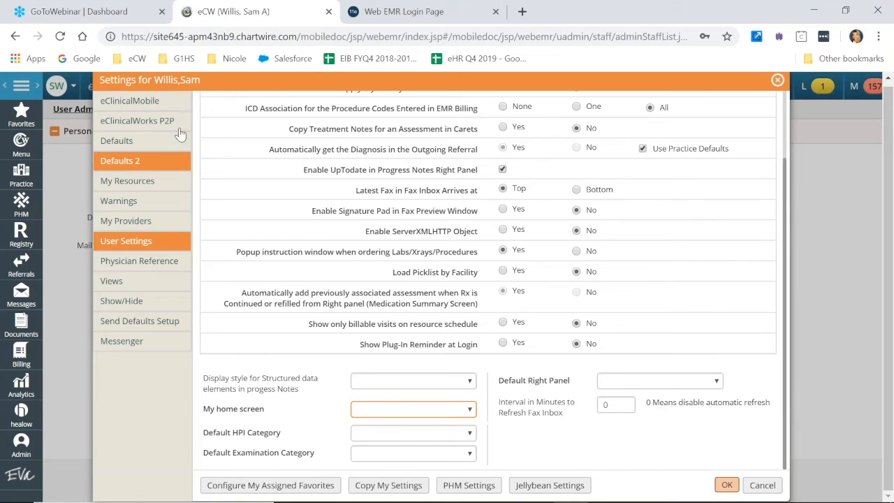
{"action": "left_click", "coordinate": [148, 306]}
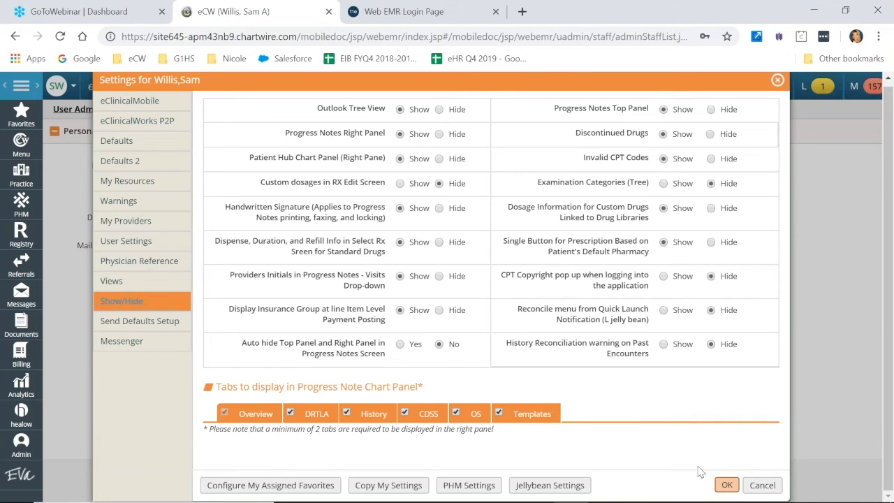
Save and close the user settings, review the Merge Patients form for duplicate accounts, and cancel it without merging
{"action": "left_click", "coordinate": [726, 485]}
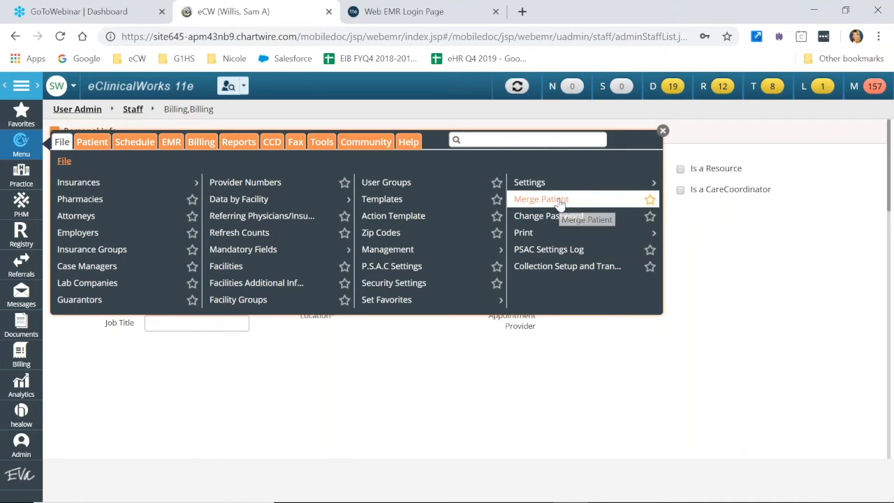
{"action": "left_click", "coordinate": [559, 203]}
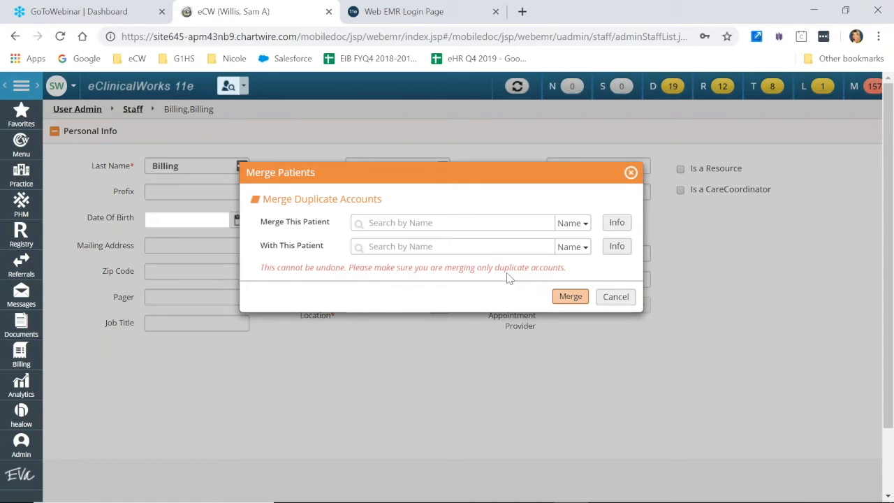
{"action": "left_click", "coordinate": [469, 247]}
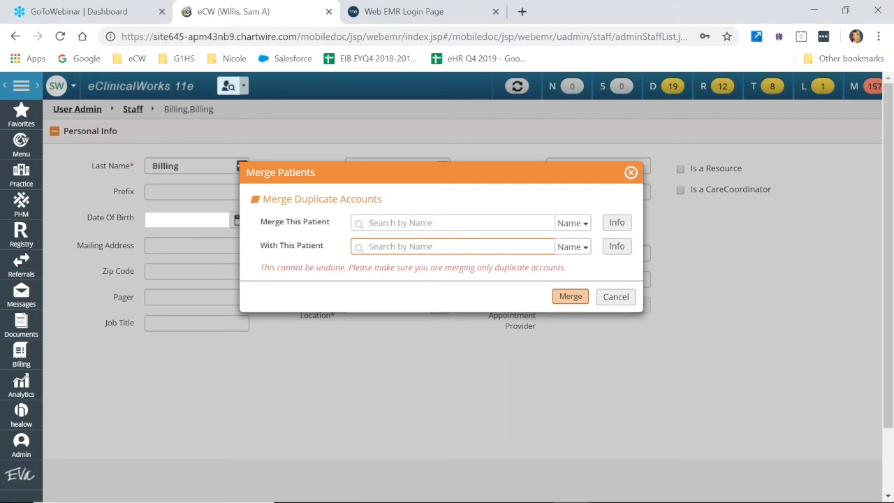
{"action": "left_click", "coordinate": [615, 299]}
Review the Change Password form, cancel it, and open the Collection Setup option among the file settings
{"action": "left_click", "coordinate": [20, 153]}
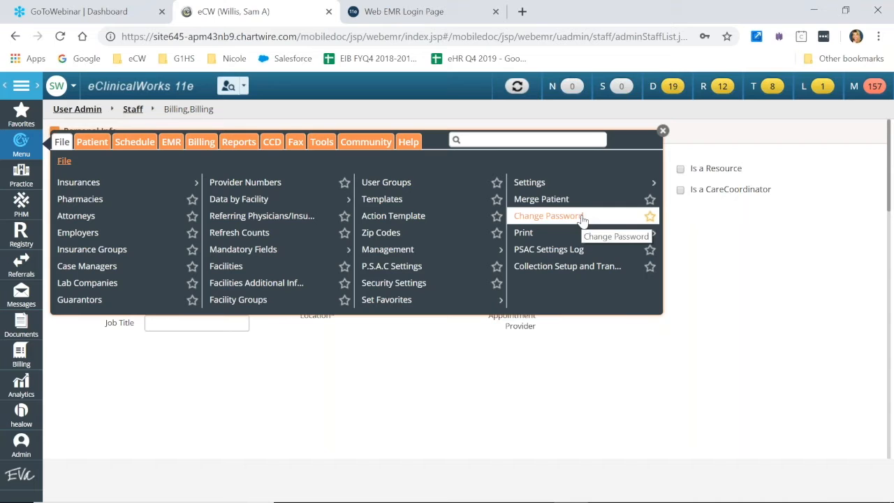
{"action": "left_click", "coordinate": [579, 221]}
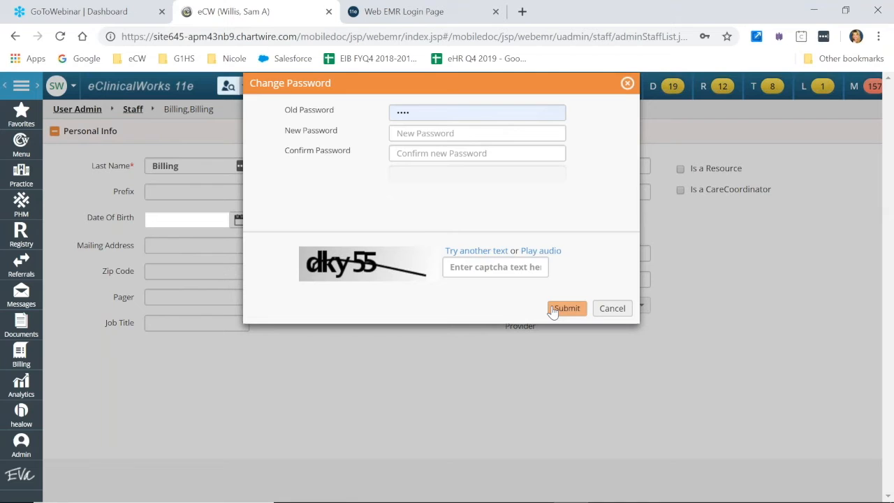
{"action": "left_click", "coordinate": [612, 308]}
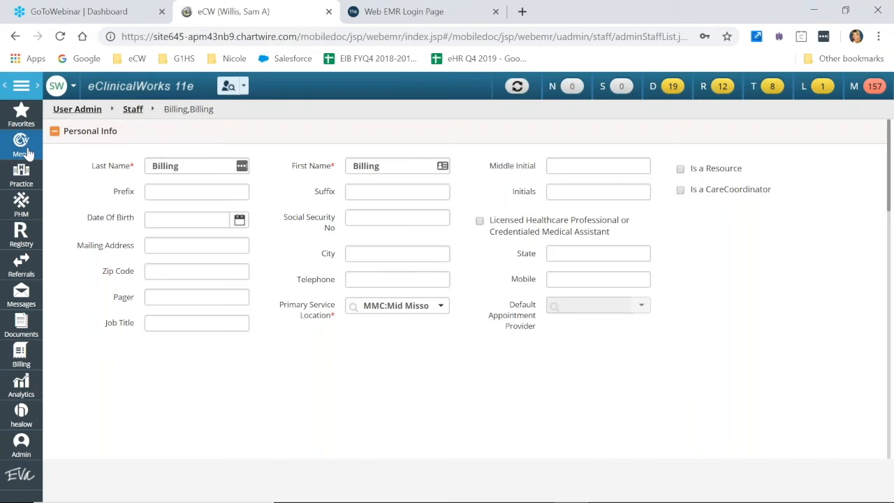
{"action": "left_click", "coordinate": [27, 152]}
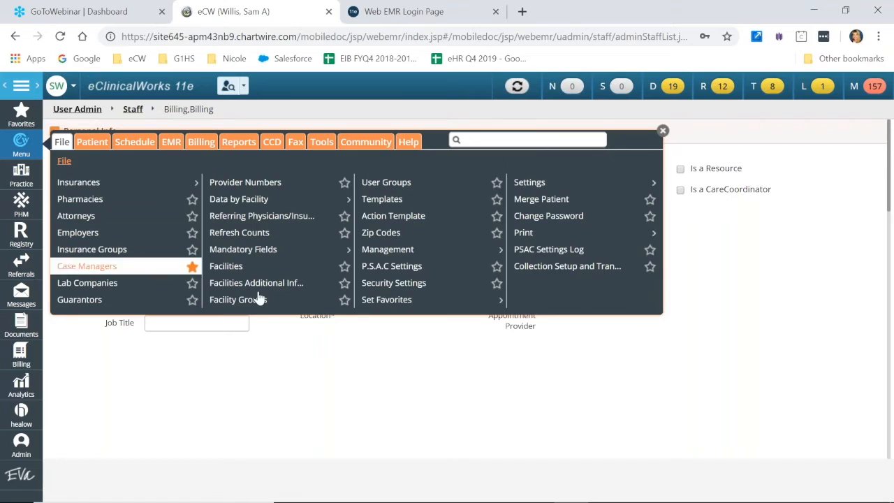
{"action": "left_click", "coordinate": [559, 272]}
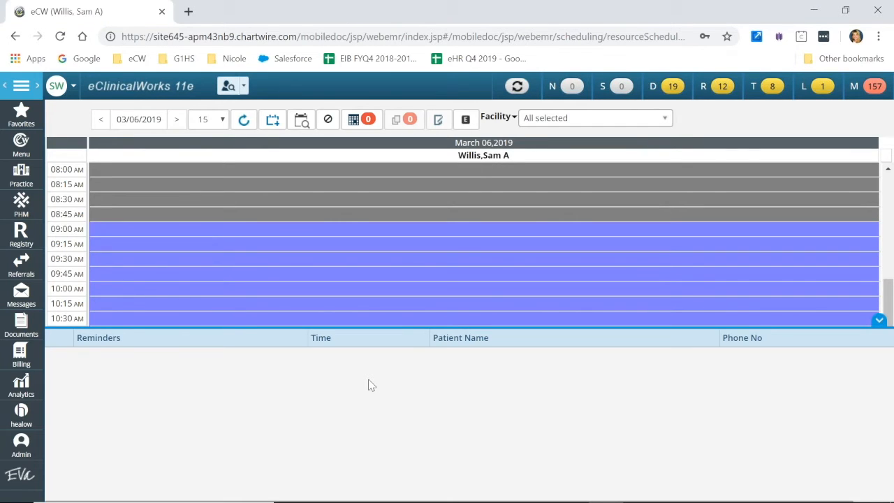
Open the billing Fee Schedules and start a new fee schedule named Master Fee Schedule, marked as the default
{"action": "left_click", "coordinate": [20, 147]}
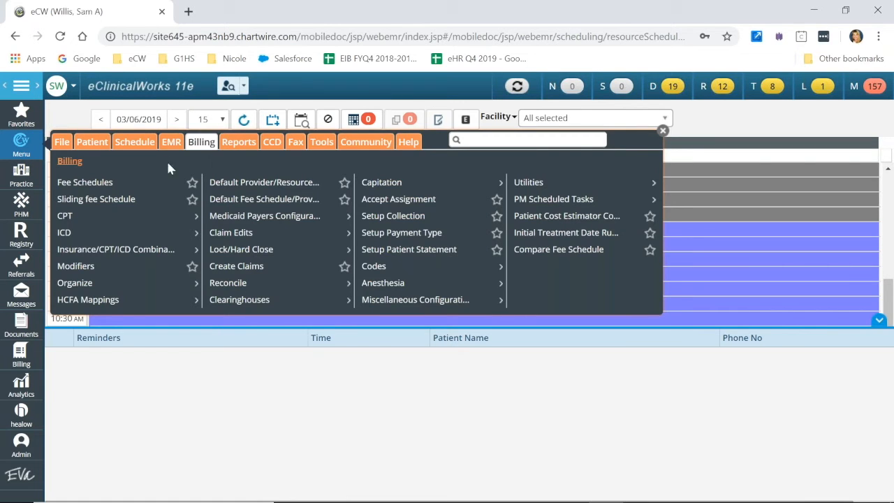
{"action": "left_click", "coordinate": [98, 185]}
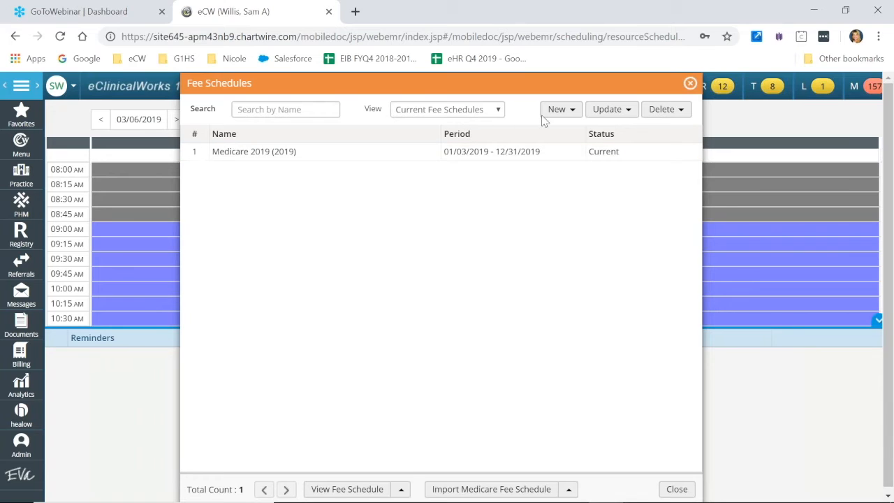
{"action": "left_click", "coordinate": [566, 111]}
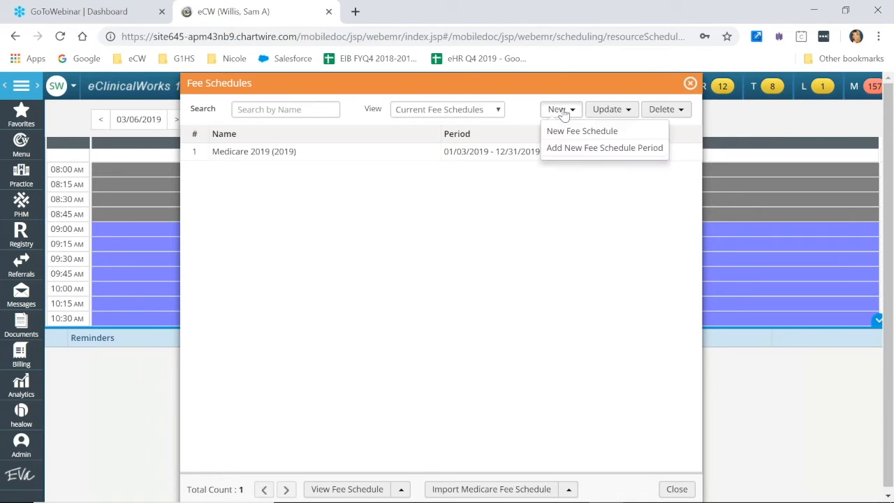
{"action": "left_click", "coordinate": [561, 132]}
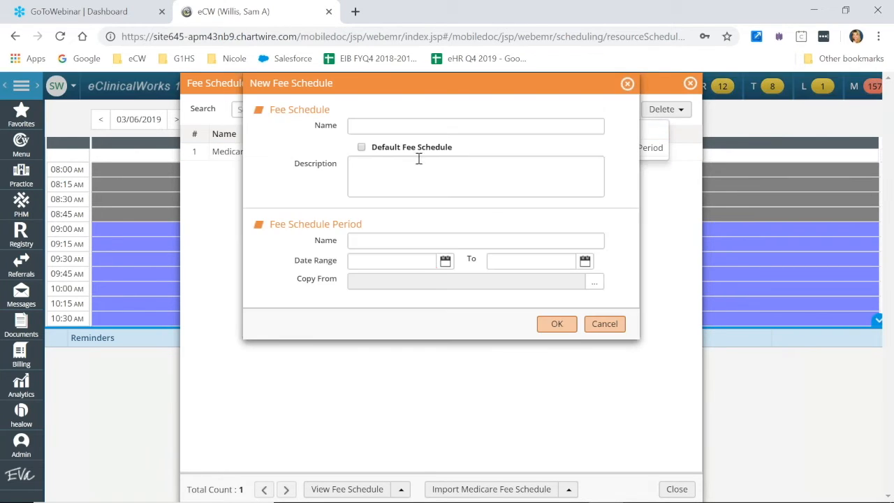
{"action": "left_click", "coordinate": [416, 123]}
{"action": "type", "text": "Mas"}
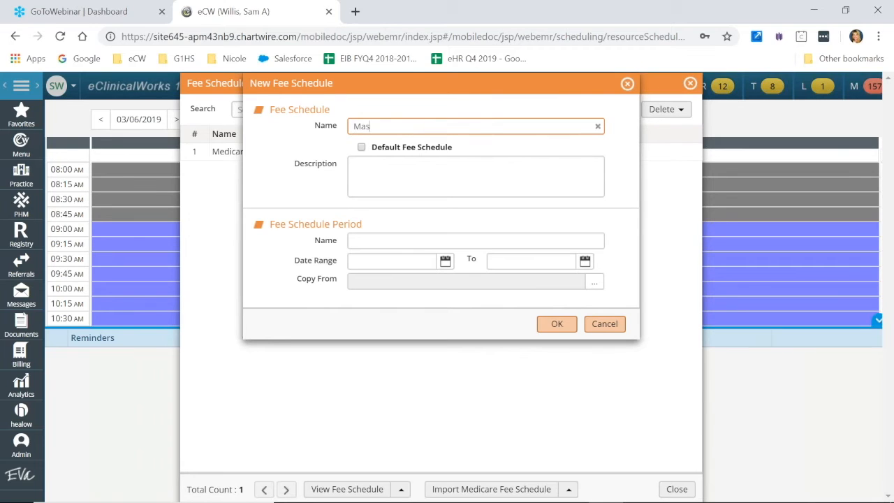
{"action": "type", "text": "ter Fee Schedule"}
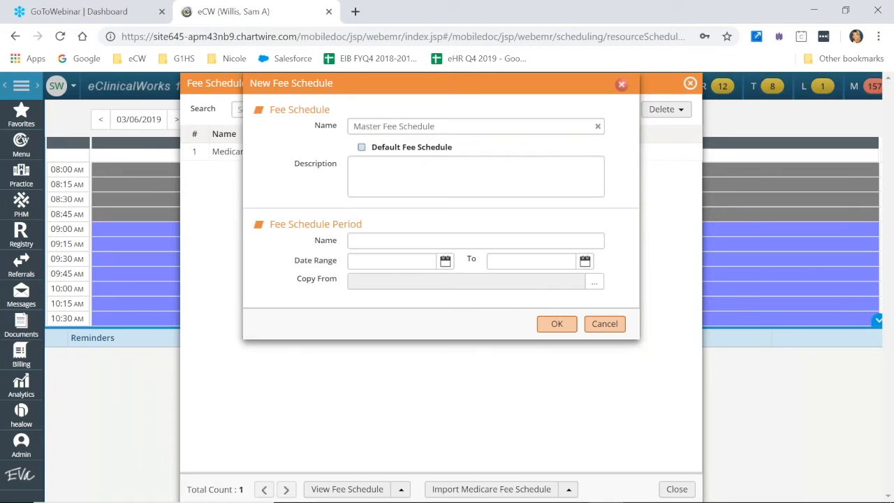
{"action": "left_click", "coordinate": [361, 146]}
Describe the new fee schedule as "Master 2019" with "Medicare 250%" on a separate line below
{"action": "left_click", "coordinate": [371, 176]}
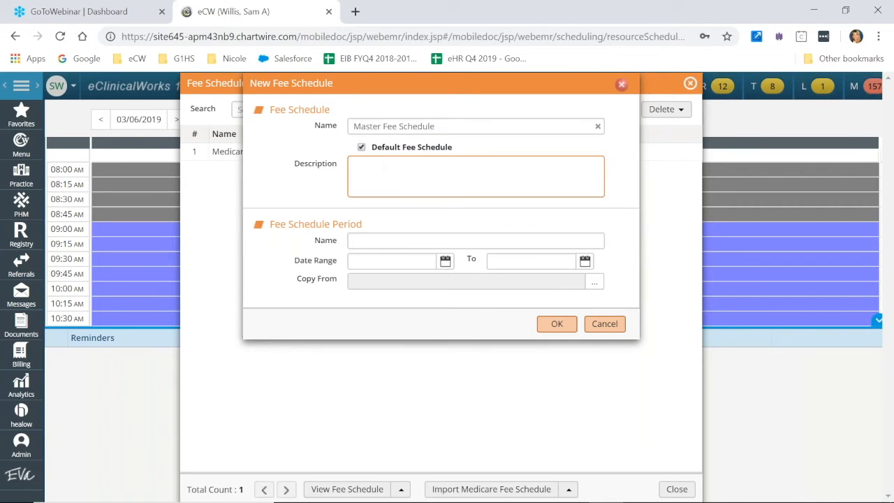
{"action": "type", "text": "Master 2019"}
{"action": "key", "text": "Return"}
{"action": "type", "text": "M"}
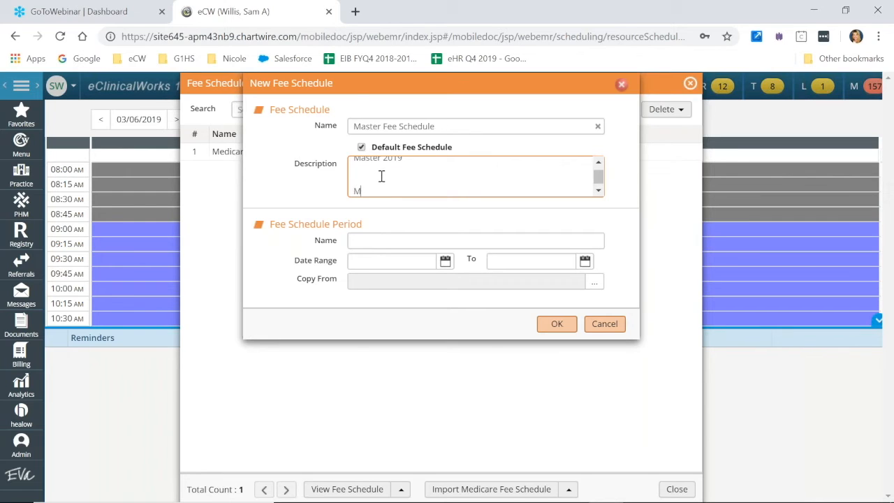
{"action": "type", "text": "edicare 250%"}
Name the new schedule's fee schedule period 2019
{"action": "left_click", "coordinate": [388, 240]}
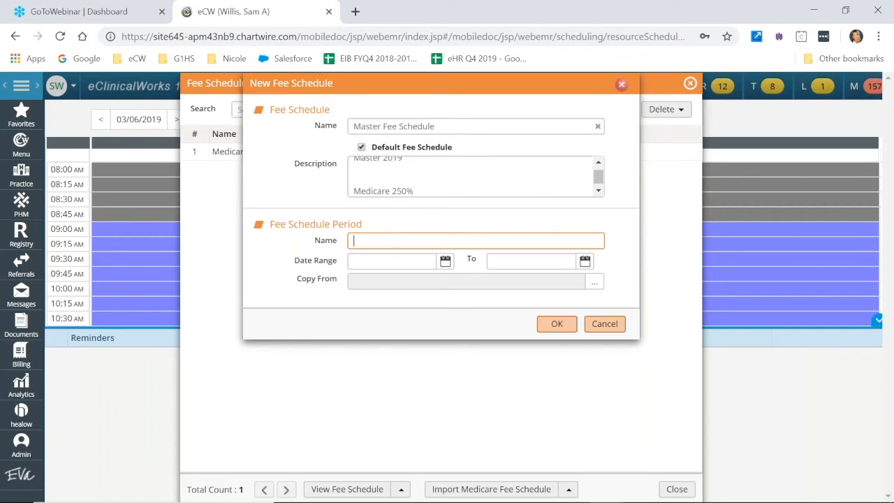
{"action": "type", "text": "Master"}
{"action": "key", "text": "BackSpace"}
{"action": "key", "text": "BackSpace"}
{"action": "key", "text": "BackSpace"}
{"action": "key", "text": "BackSpace"}
{"action": "key", "text": "BackSpace"}
{"action": "key", "text": "BackSpace"}
{"action": "type", "text": "2019"}
Set the fee schedule period's date range from 03/06/2019 to 12/31/2019
{"action": "left_click", "coordinate": [436, 264]}
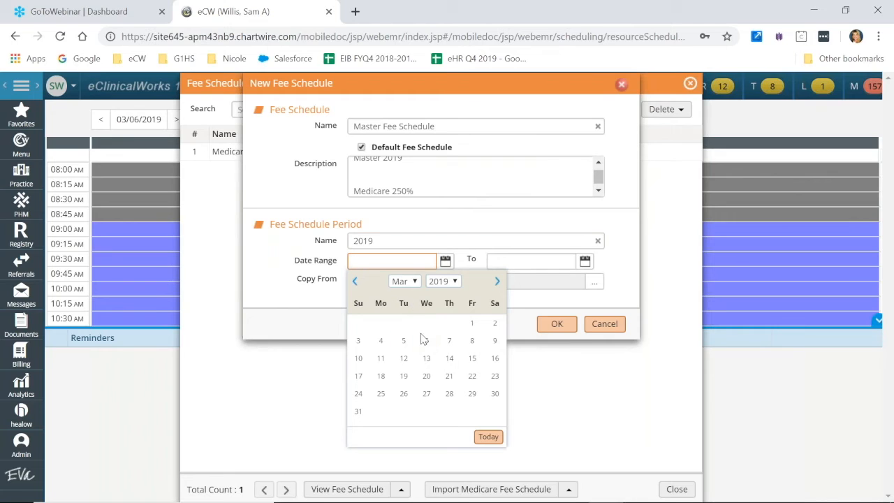
{"action": "left_click", "coordinate": [426, 340]}
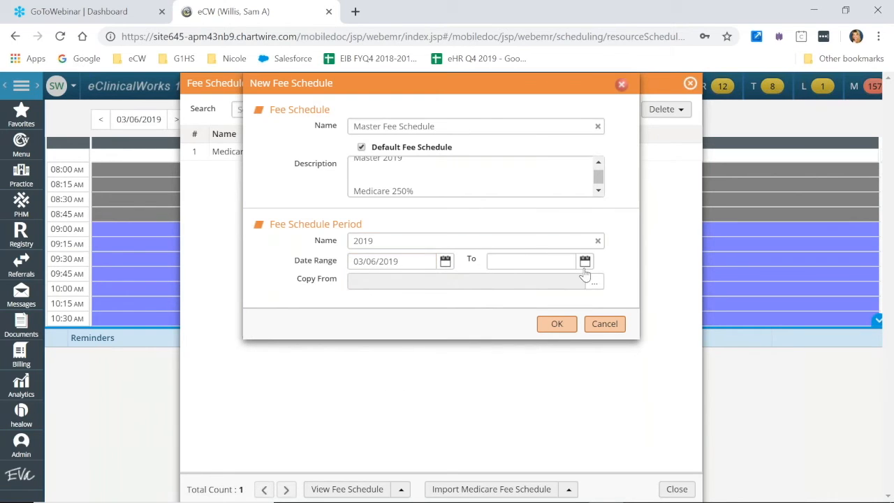
{"action": "left_click", "coordinate": [585, 264]}
{"action": "left_click", "coordinate": [545, 281]}
{"action": "left_click", "coordinate": [538, 399]}
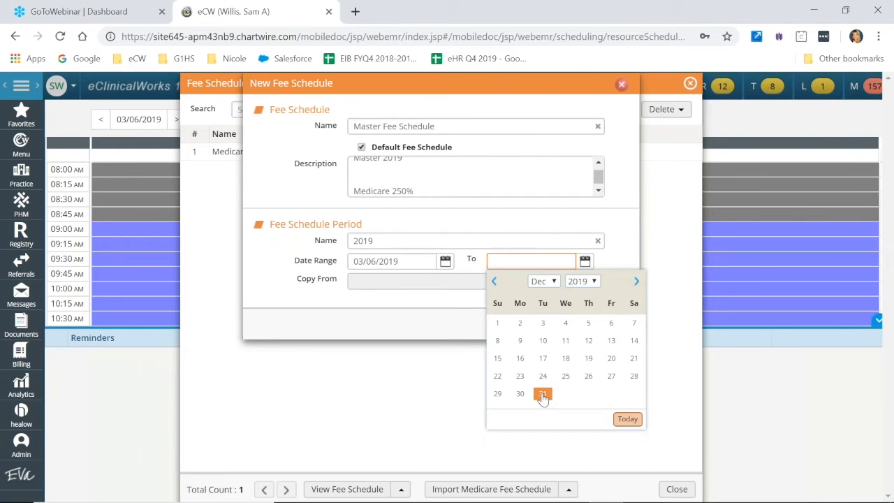
{"action": "left_click", "coordinate": [543, 393]}
Copy the fees from the Medicare 2019 schedule and save the new fee schedule
{"action": "left_click", "coordinate": [594, 281]}
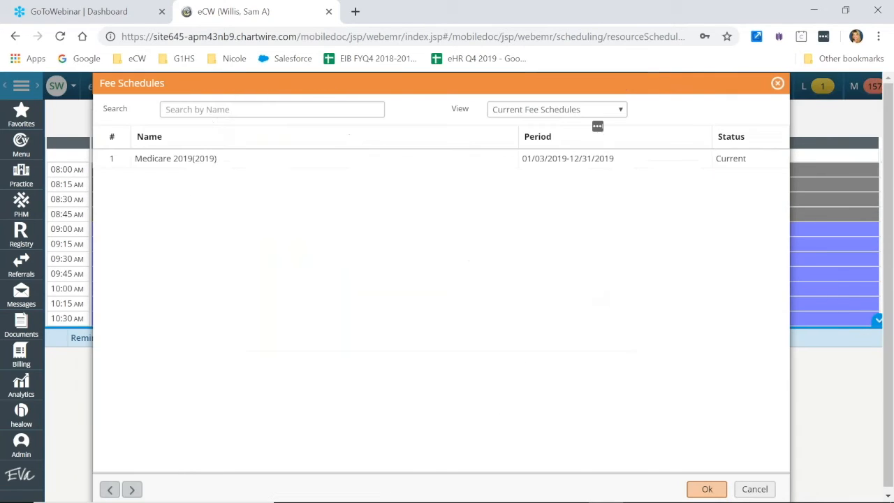
{"action": "left_click", "coordinate": [201, 165]}
{"action": "left_click", "coordinate": [705, 488]}
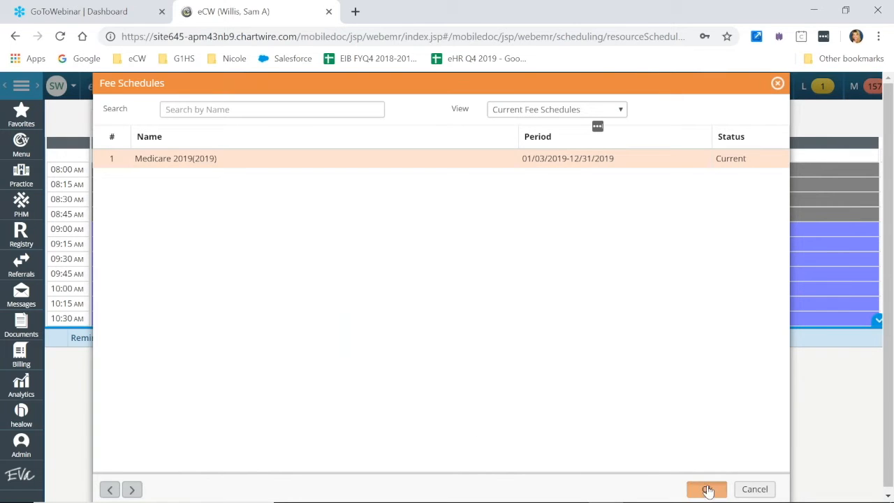
{"action": "left_click", "coordinate": [557, 324]}
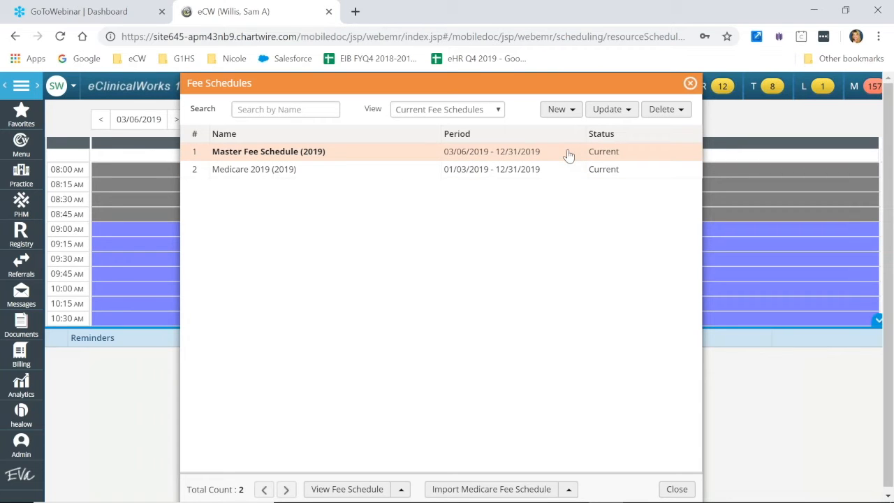
For the Master Fee Schedule period, set the charges to update by 250% and round to the nearest dollar
{"action": "left_click", "coordinate": [633, 114]}
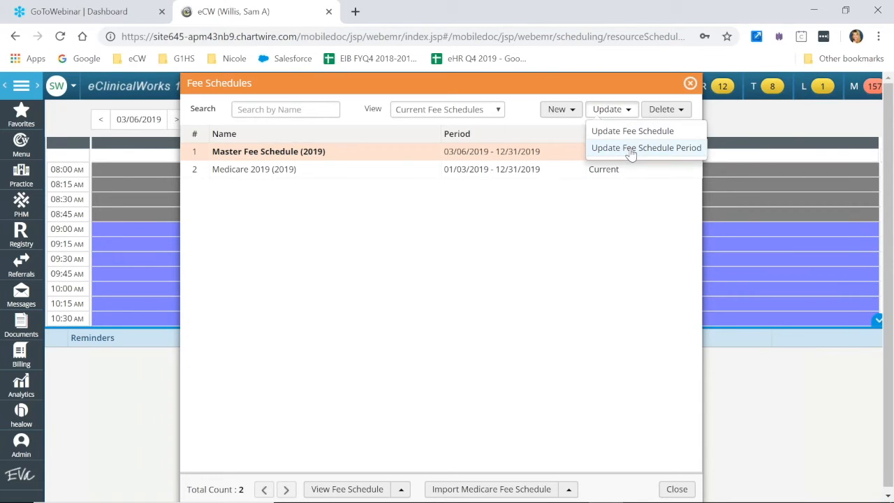
{"action": "left_click", "coordinate": [600, 150]}
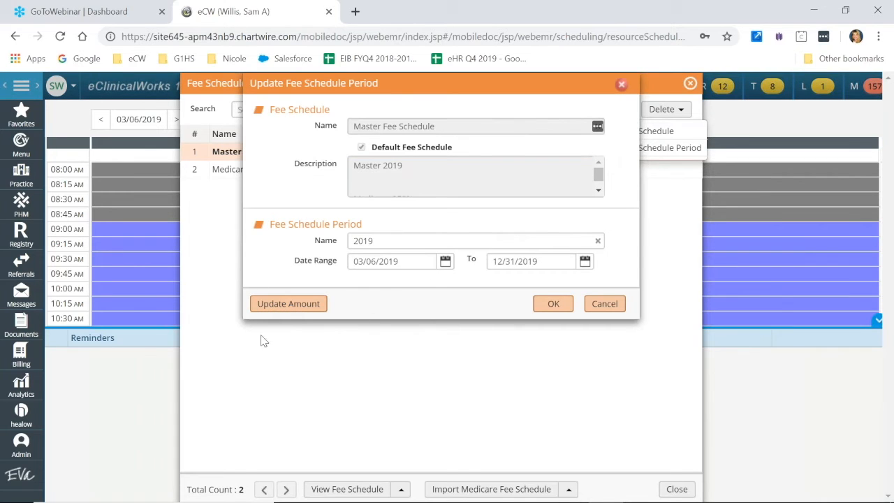
{"action": "left_click", "coordinate": [292, 313]}
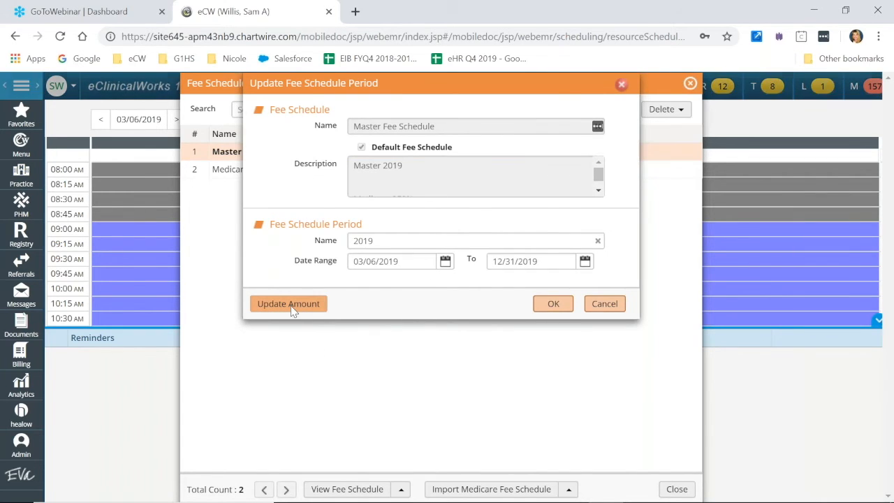
{"action": "double_click", "coordinate": [445, 138]}
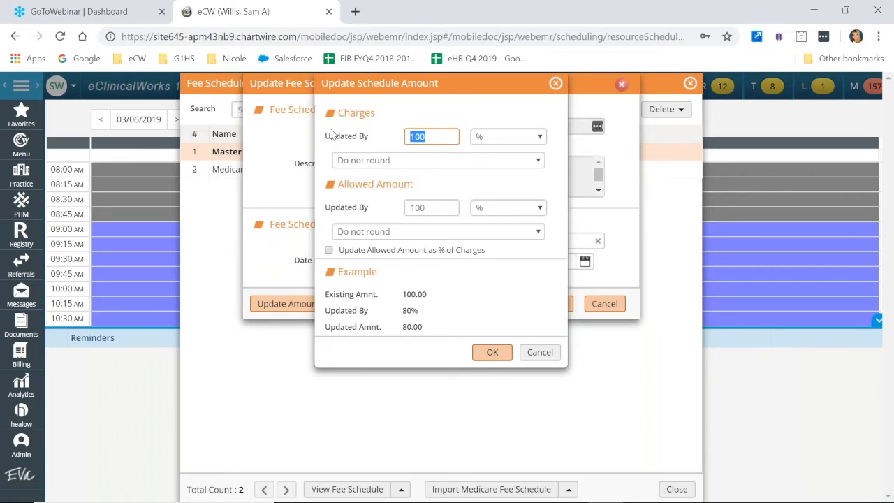
{"action": "type", "text": "250"}
{"action": "left_click", "coordinate": [410, 161]}
{"action": "left_click", "coordinate": [407, 187]}
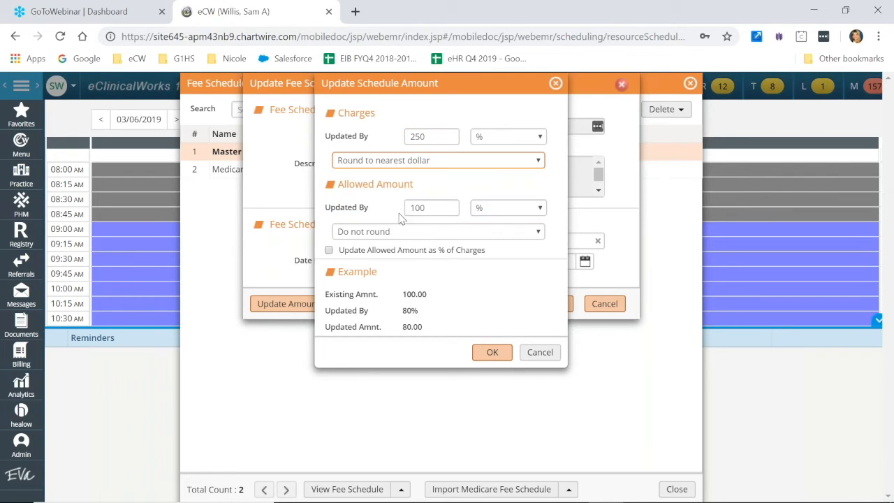
Set the allowed amount to update by 0% with rounding to the nearest dollar, and save the fee schedule period
{"action": "left_click", "coordinate": [399, 232]}
{"action": "left_click", "coordinate": [397, 258]}
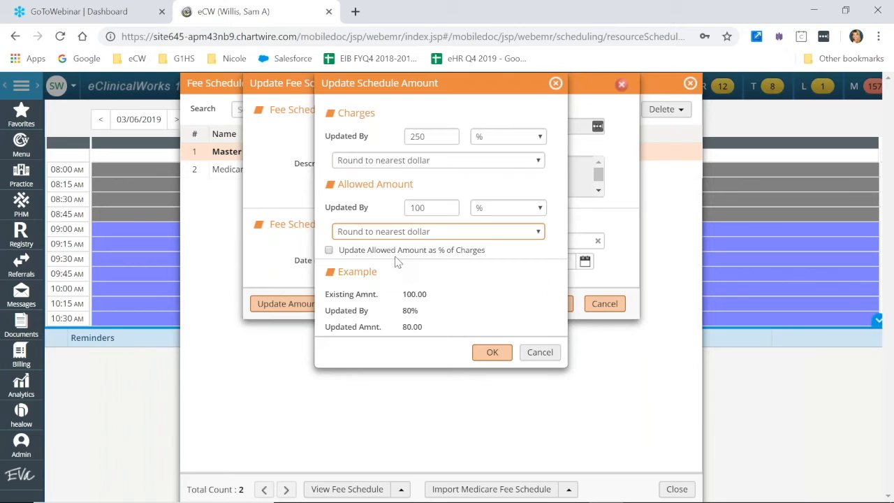
{"action": "double_click", "coordinate": [431, 208]}
{"action": "type", "text": "0"}
{"action": "key", "text": "Tab"}
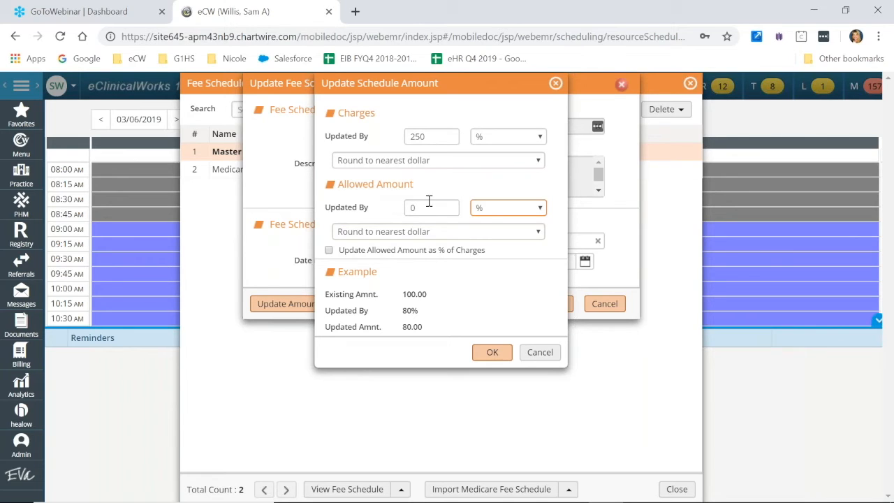
{"action": "left_click", "coordinate": [490, 354]}
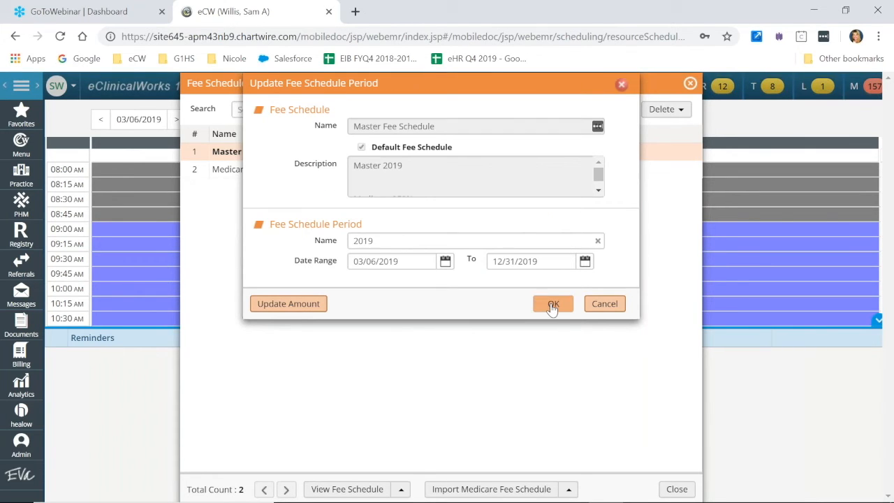
{"action": "left_click", "coordinate": [552, 305]}
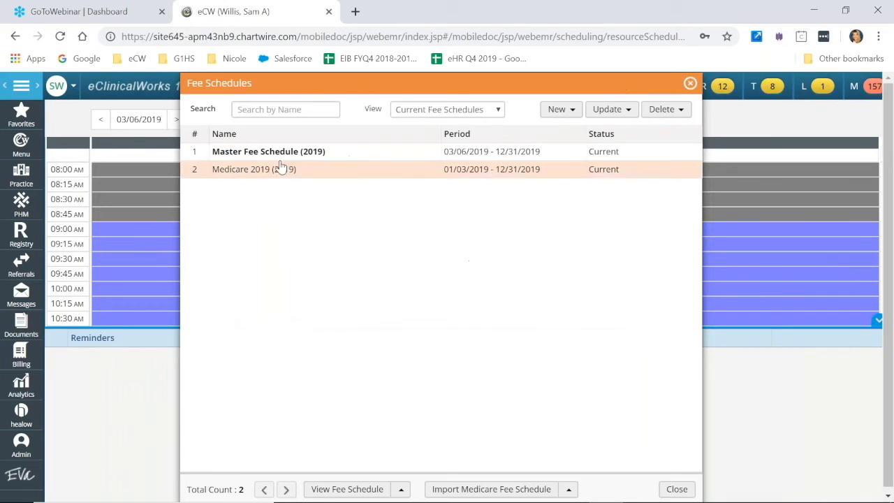
View the Master Fee Schedule, dismiss the master/default notice, and examine the fees and allowed amounts of the listed codes
{"action": "left_click", "coordinate": [345, 488]}
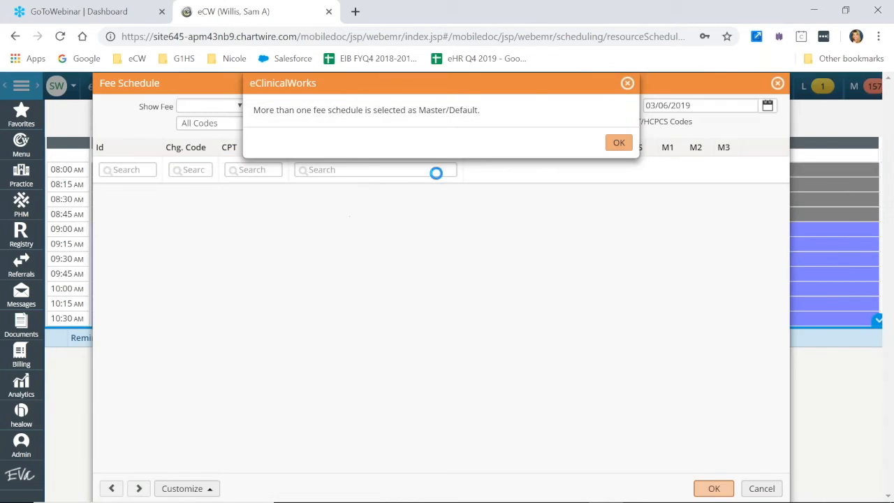
{"action": "left_click", "coordinate": [618, 143]}
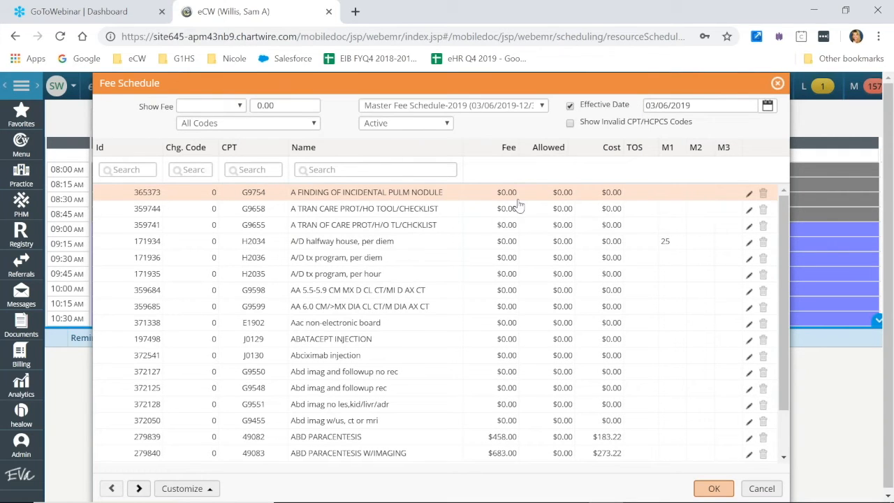
{"action": "scroll", "coordinate": [518, 339], "scroll_direction": "down", "scroll_amount": 1}
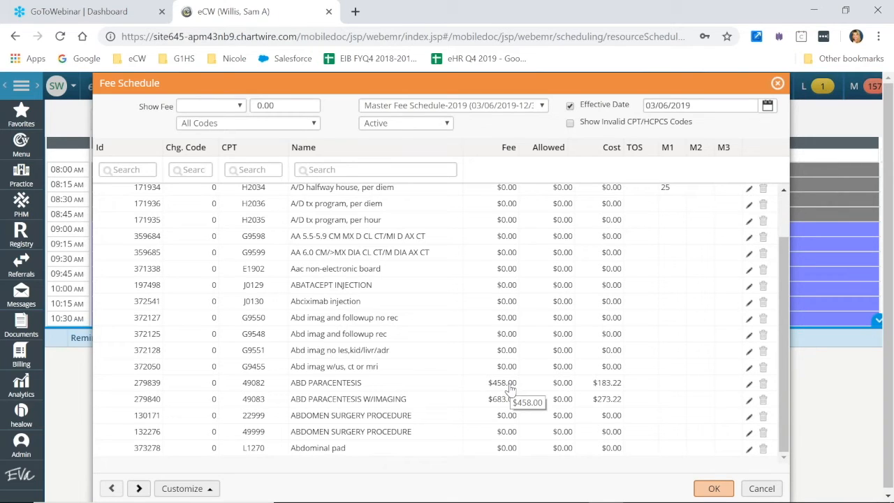
Close the fee schedules, open the CPT/HCPCS codes list past the master/default notice, and review the general details of code G9754
{"action": "left_click", "coordinate": [711, 488]}
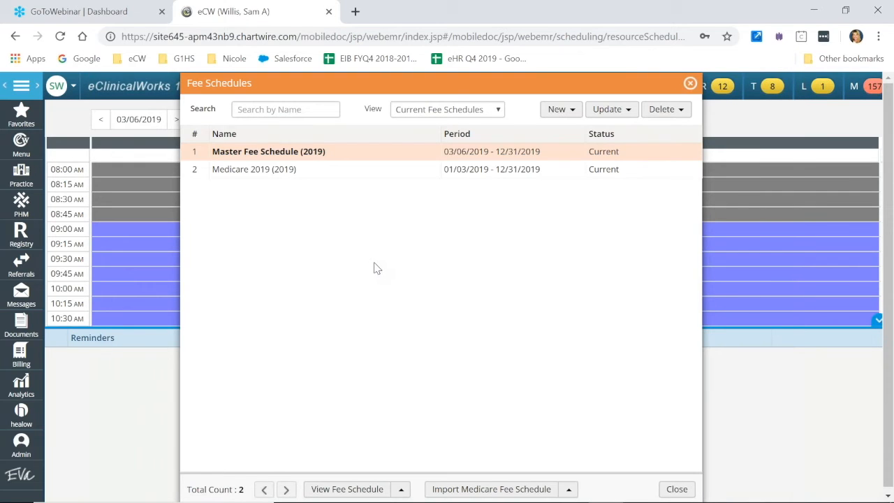
{"action": "left_click", "coordinate": [690, 84]}
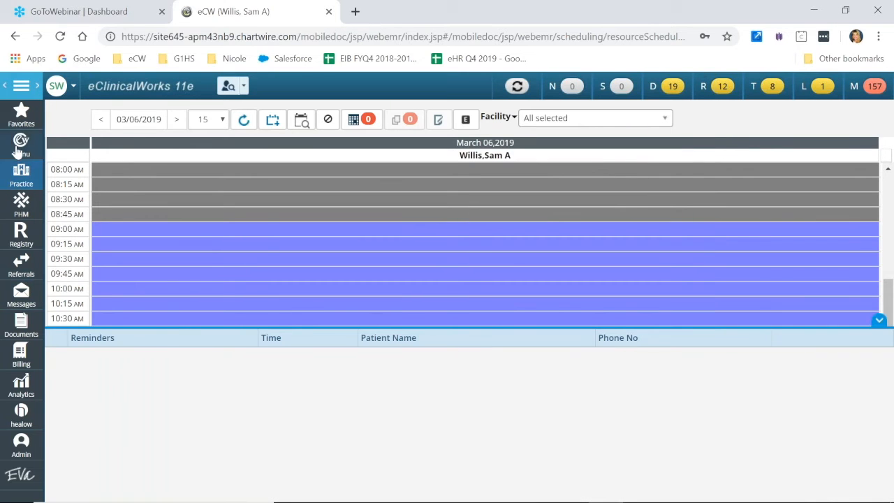
{"action": "left_click", "coordinate": [20, 145]}
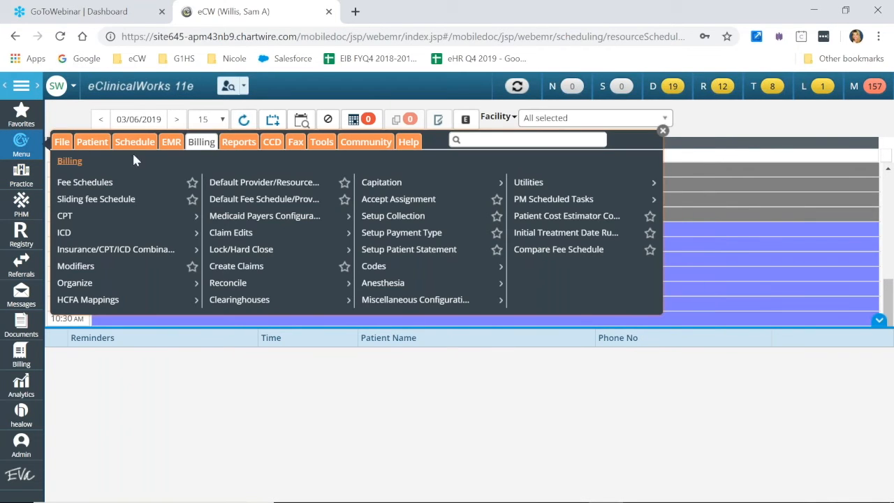
{"action": "left_click", "coordinate": [91, 222]}
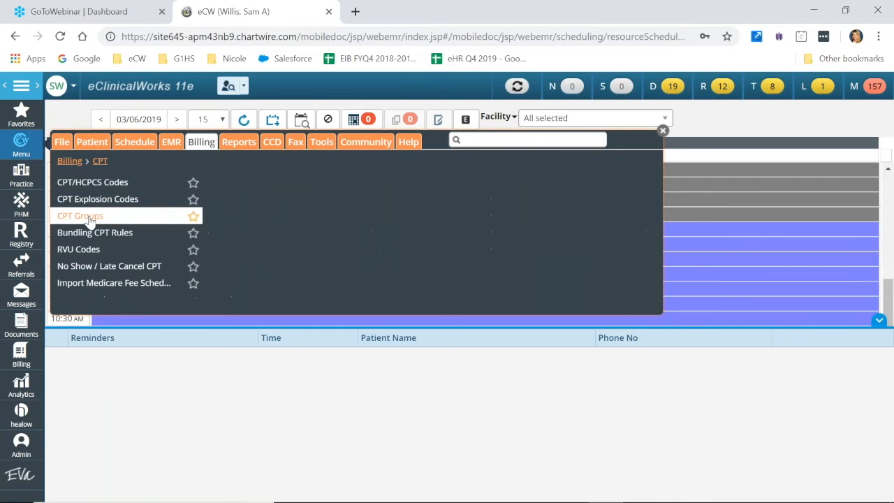
{"action": "left_click", "coordinate": [103, 184]}
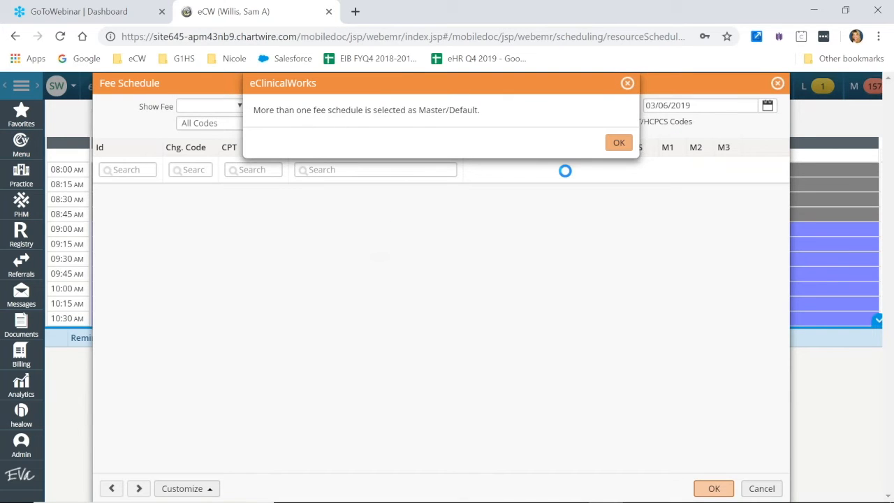
{"action": "left_click", "coordinate": [618, 142]}
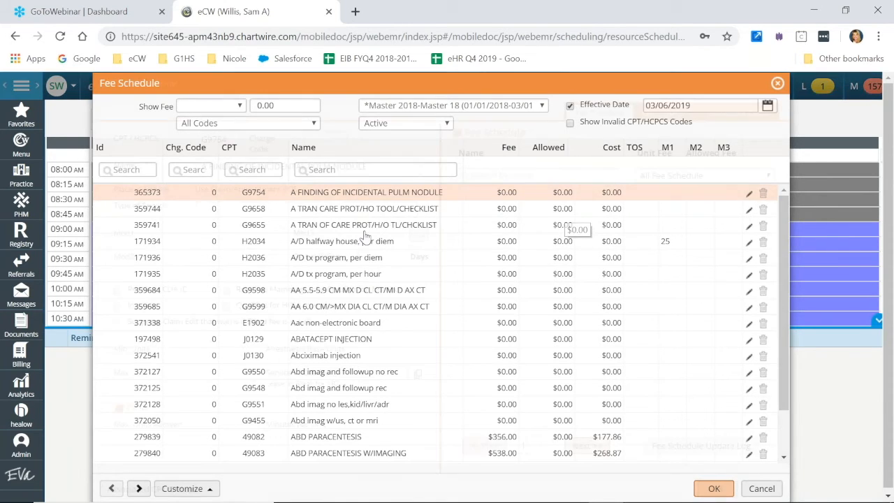
{"action": "left_click_drag", "start_coordinate": [379, 168], "coordinate": [152, 164]}
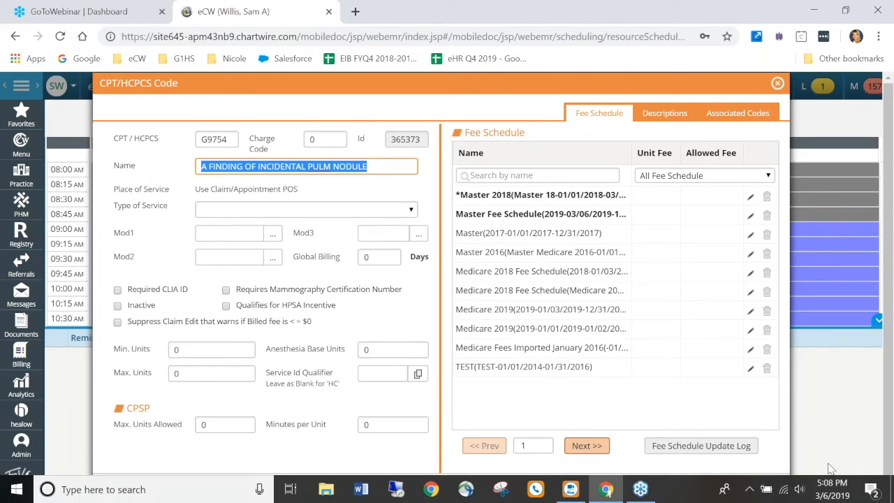
{"action": "left_click", "coordinate": [765, 492]}
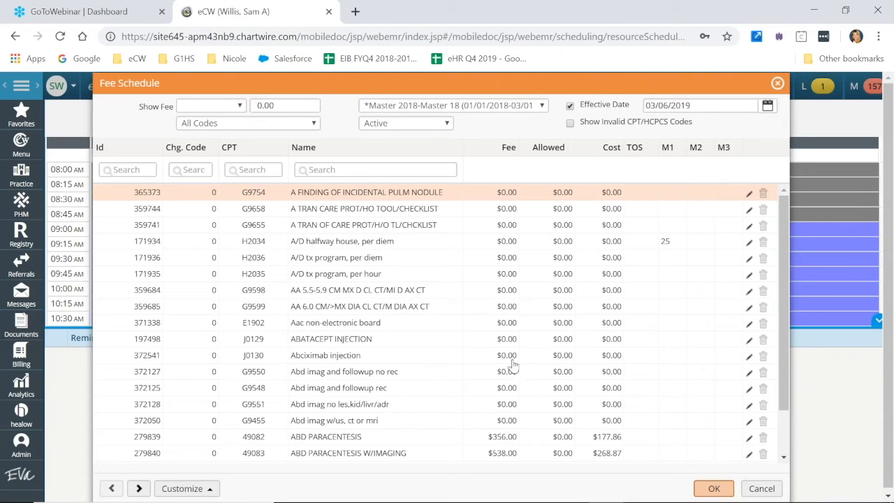
Try to search the CPT/HCPCS codes by name for 9921, and clear the search
{"action": "left_click", "coordinate": [308, 170]}
{"action": "type", "text": "9921"}
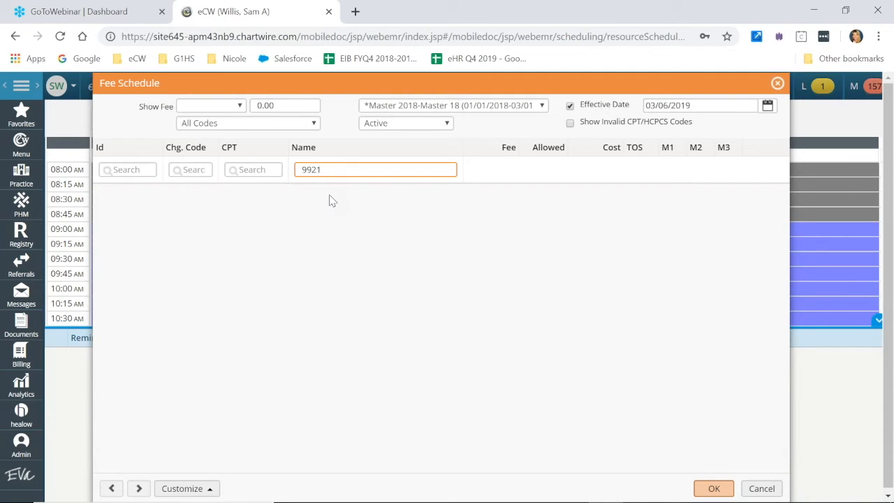
{"action": "key", "text": "BackSpace"}
{"action": "key", "text": "BackSpace"}
{"action": "key", "text": "BackSpace"}
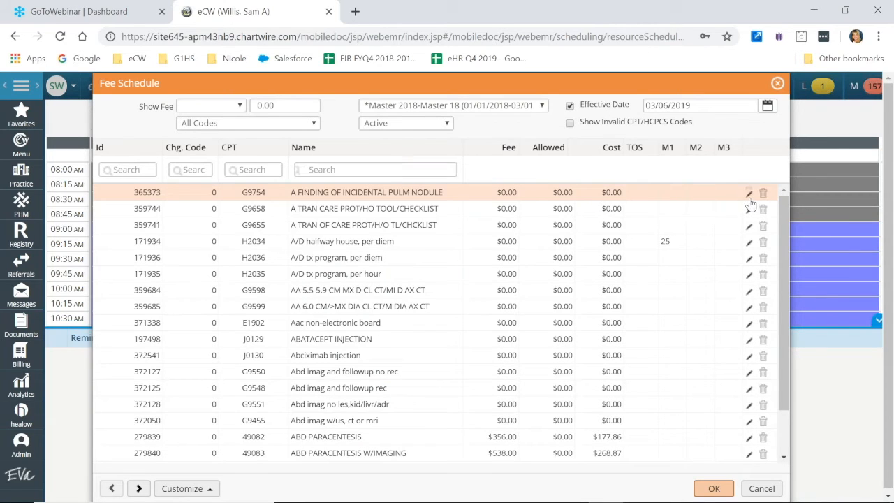
Examine code G9754's descriptions, associated codes and type of service options, and close the record and codes list without saving
{"action": "left_click", "coordinate": [750, 194]}
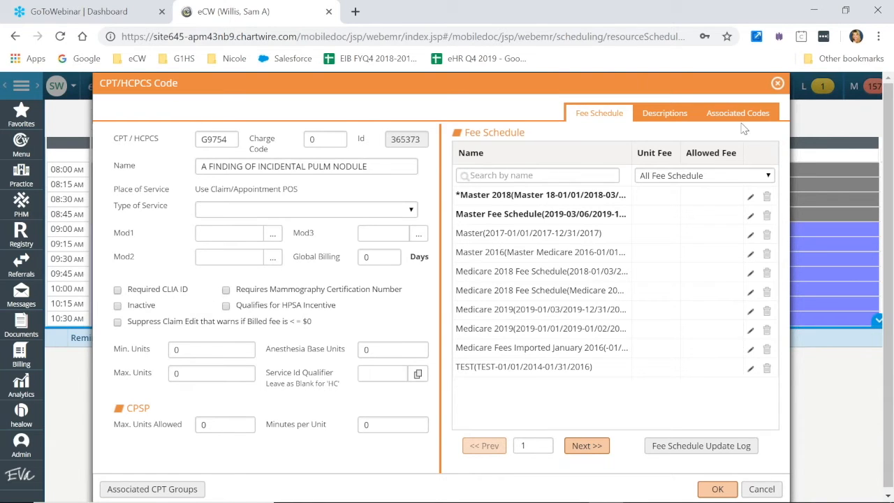
{"action": "left_click", "coordinate": [667, 115]}
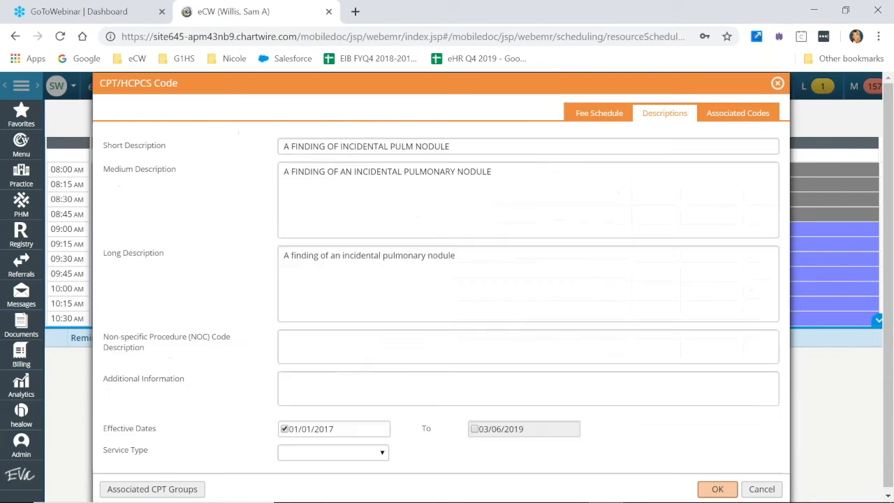
{"action": "left_click", "coordinate": [744, 117]}
{"action": "left_click", "coordinate": [603, 119]}
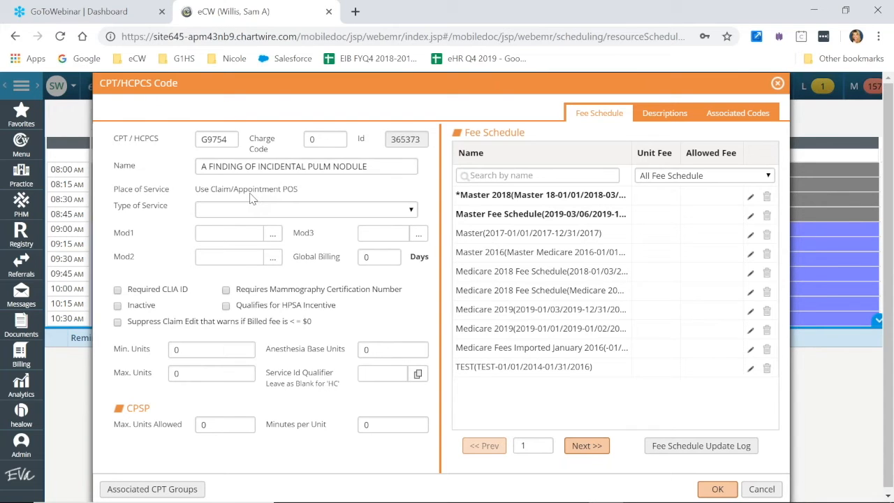
{"action": "left_click", "coordinate": [300, 212]}
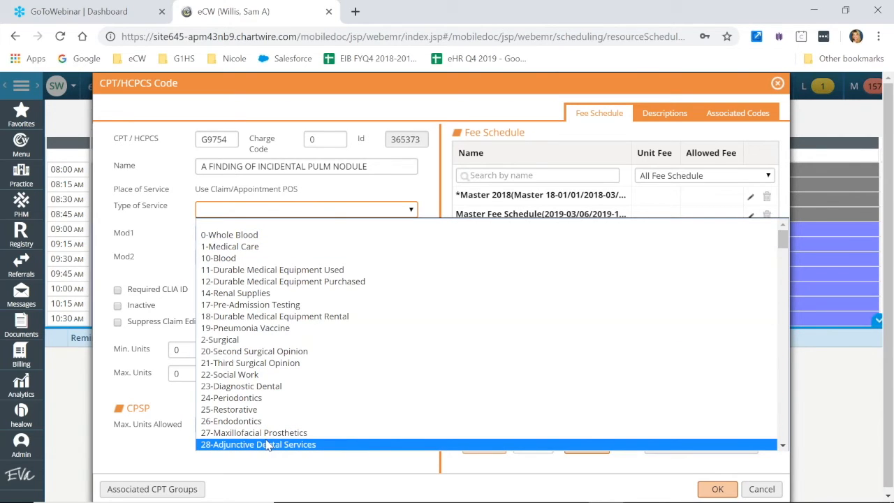
{"action": "left_click", "coordinate": [303, 211]}
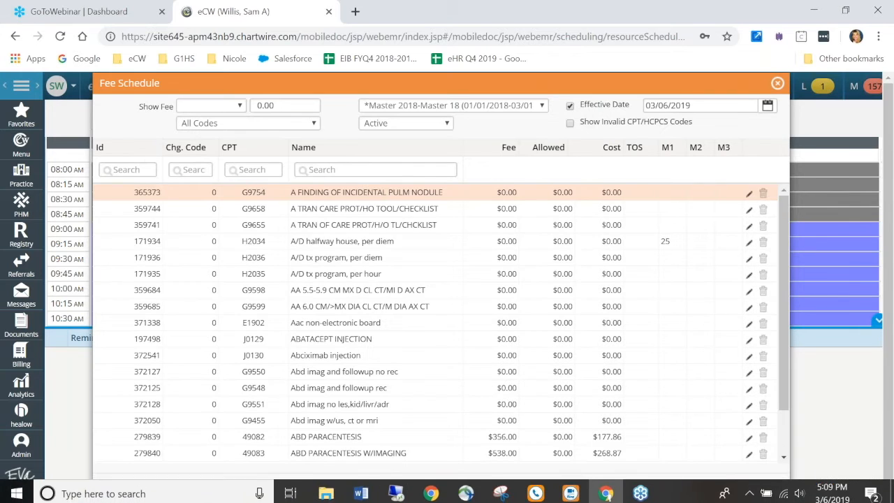
{"action": "left_click", "coordinate": [760, 488]}
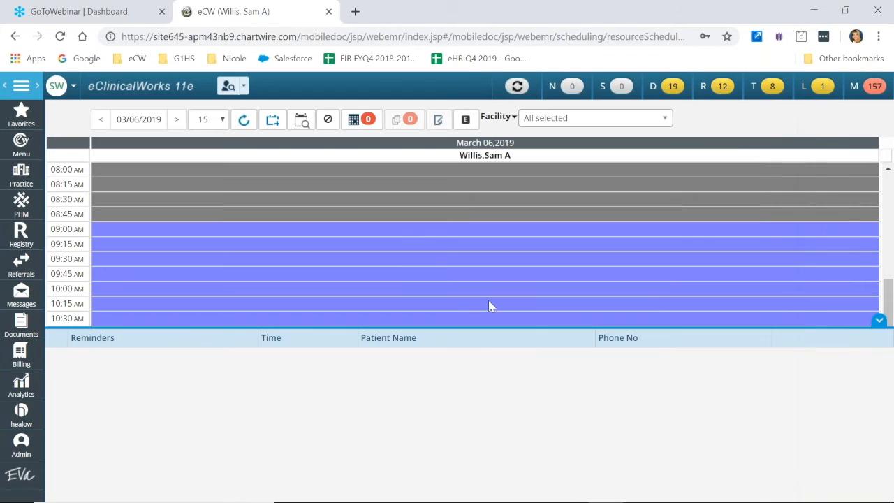
Review the EKG rule in the CPT explosion codes, including its insurances, appointment facilities and appointment providers, and close the rules
{"action": "left_click", "coordinate": [21, 150]}
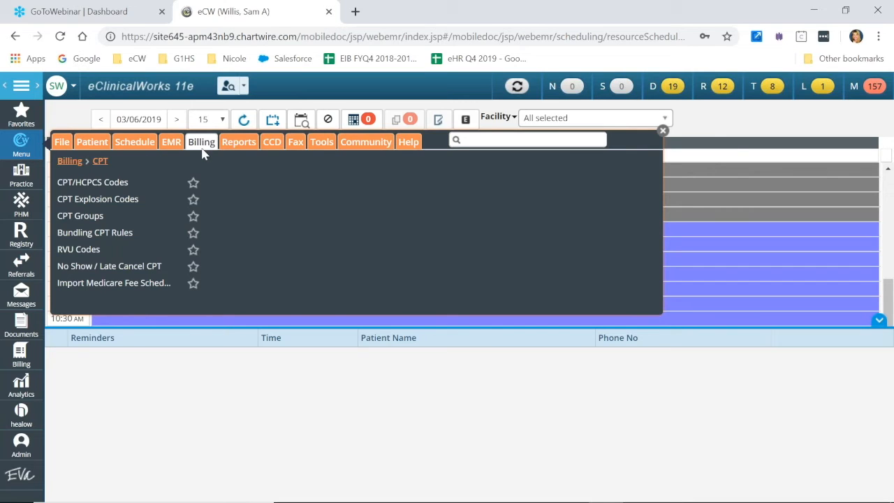
{"action": "left_click", "coordinate": [104, 201]}
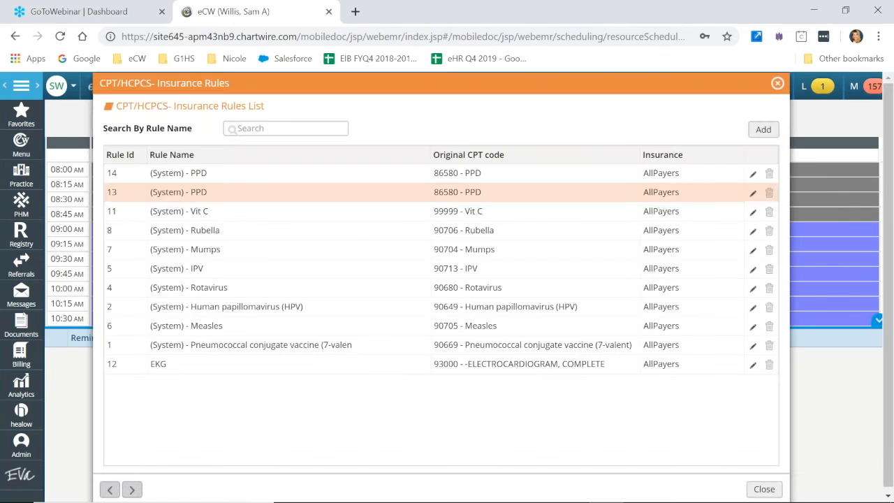
{"action": "left_click", "coordinate": [752, 368]}
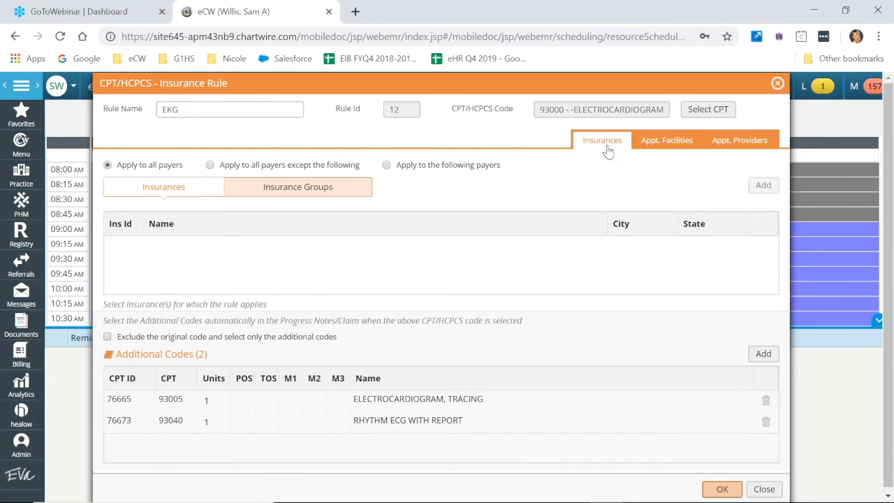
{"action": "left_click", "coordinate": [662, 143]}
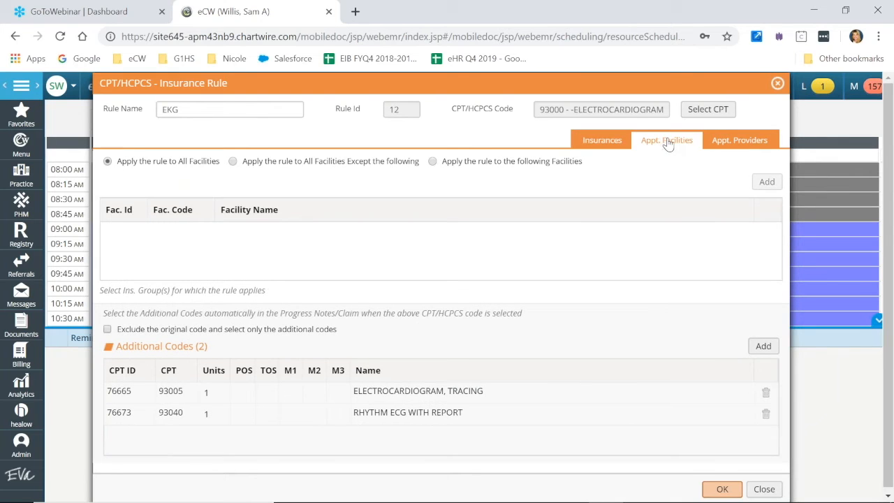
{"action": "left_click", "coordinate": [737, 147]}
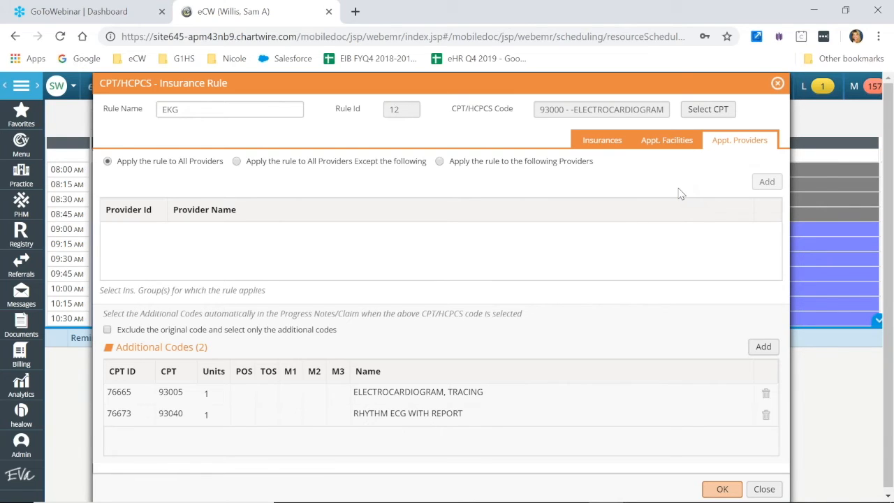
{"action": "left_click", "coordinate": [763, 489]}
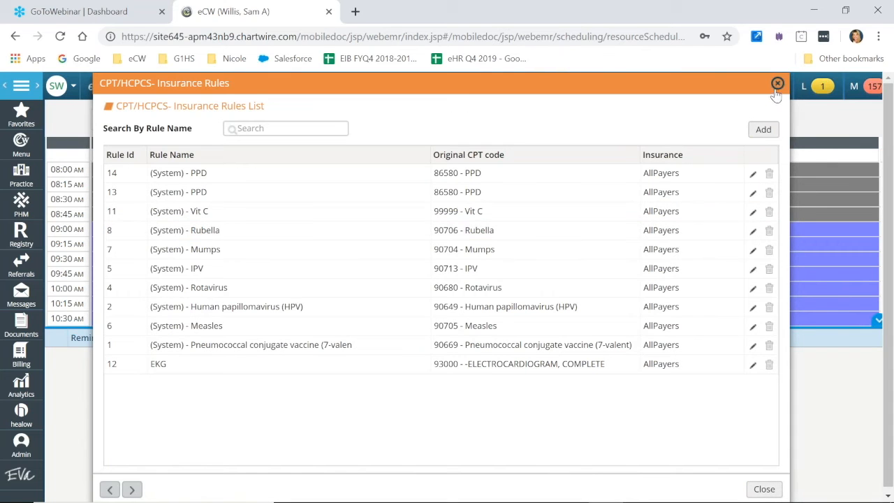
{"action": "left_click", "coordinate": [776, 83]}
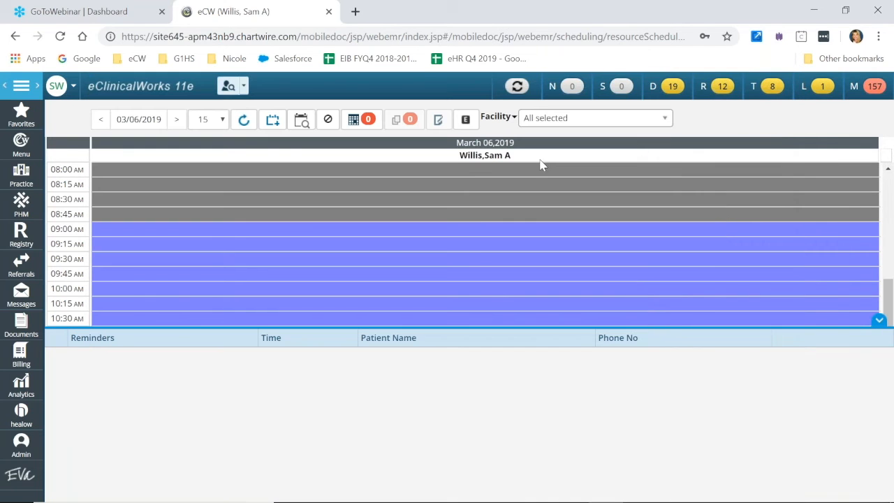
Examine the associated insurances and bundled CPT codes of the "test" bundling rule, and close the bundling CPT rules
{"action": "left_click", "coordinate": [30, 152]}
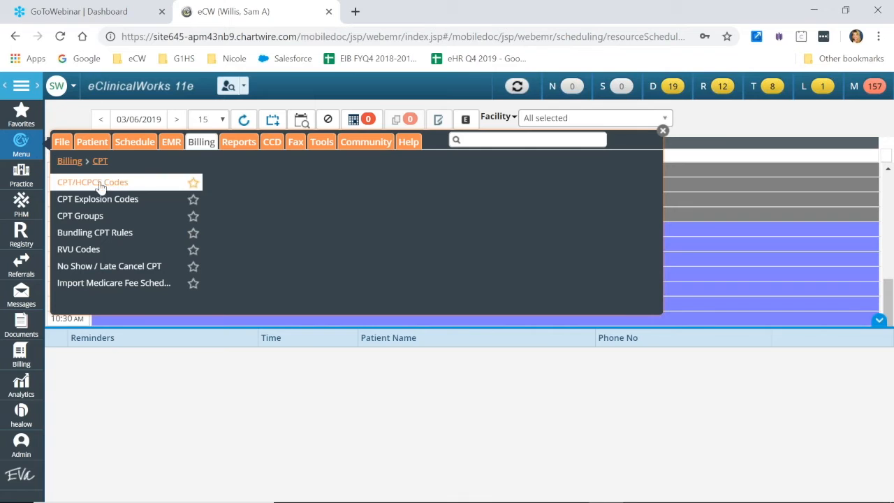
{"action": "left_click", "coordinate": [99, 232]}
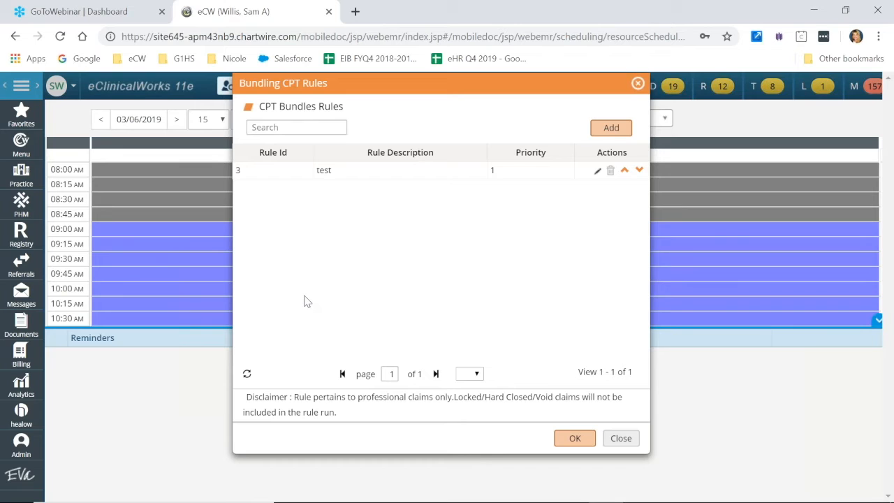
{"action": "left_click", "coordinate": [600, 172]}
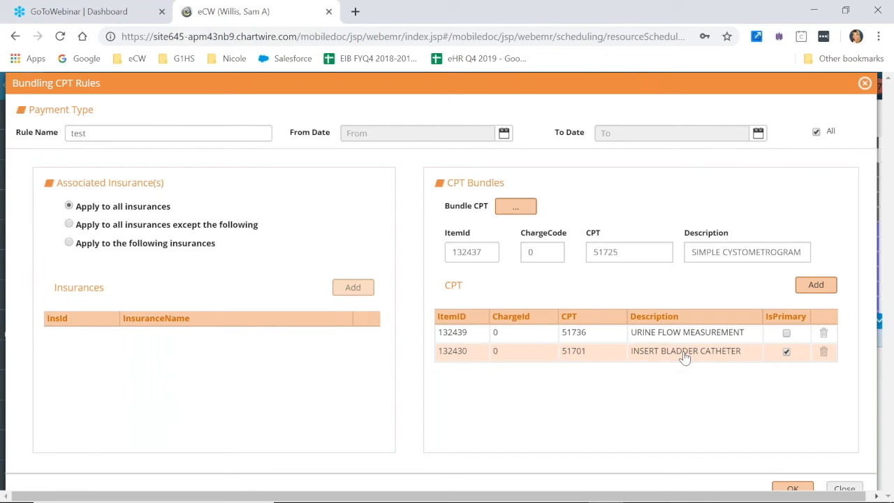
{"action": "left_click", "coordinate": [844, 488]}
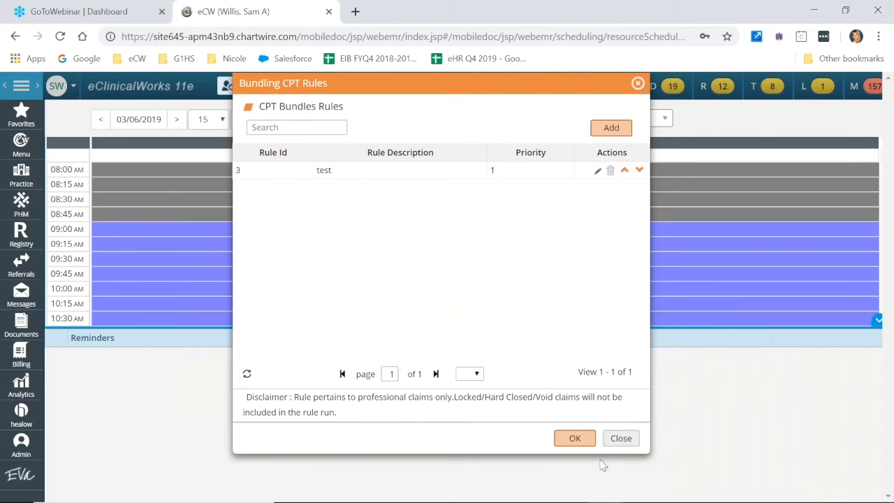
{"action": "left_click", "coordinate": [620, 440]}
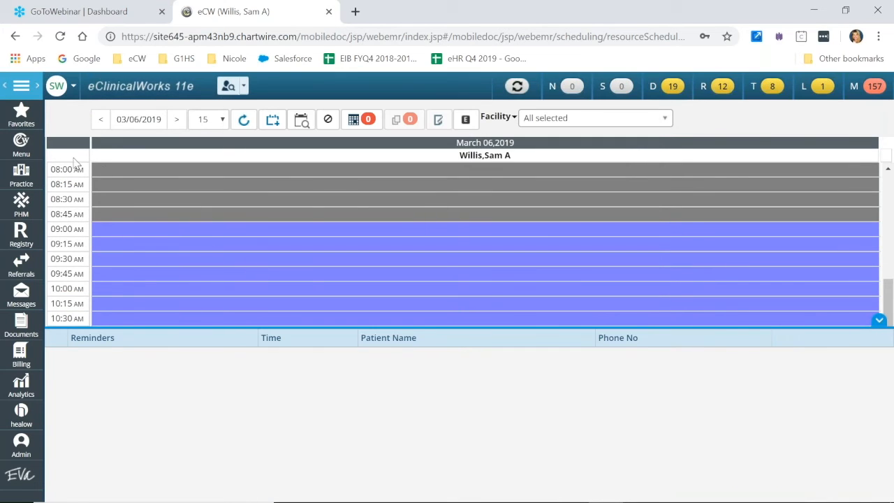
Review the list of ICD codes in the billing setup, and close it
{"action": "left_click", "coordinate": [31, 152]}
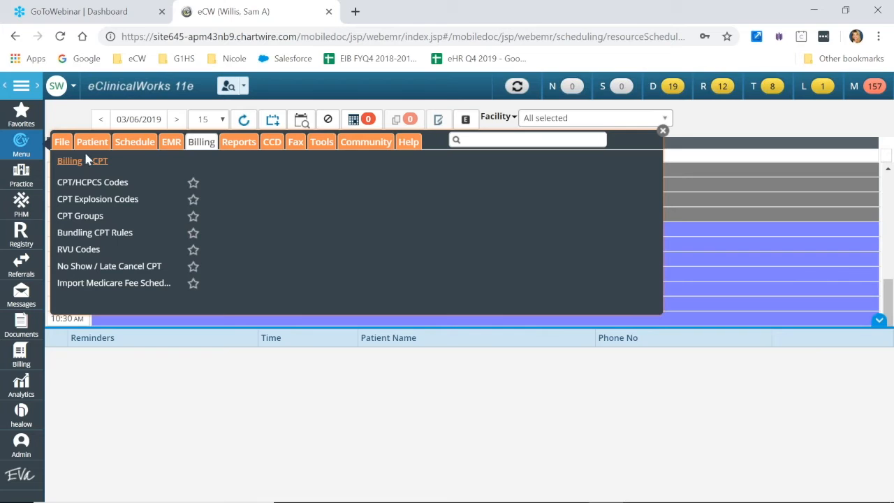
{"action": "left_click", "coordinate": [71, 162]}
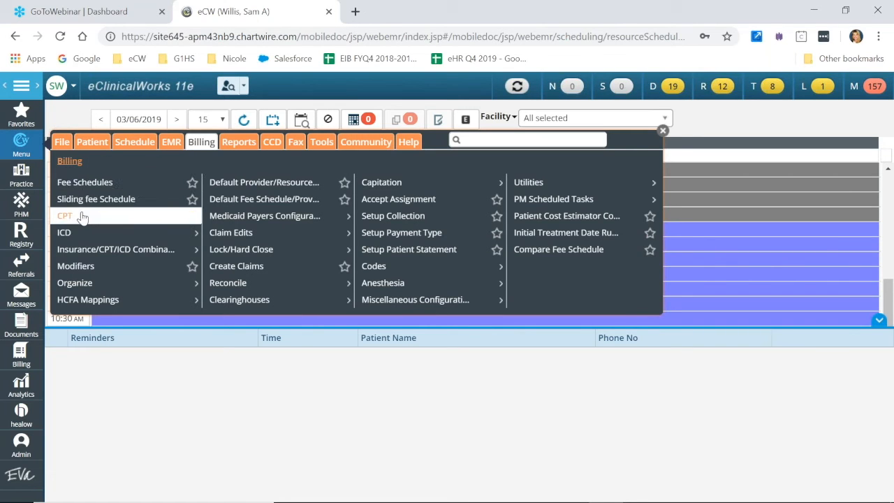
{"action": "left_click", "coordinate": [83, 233]}
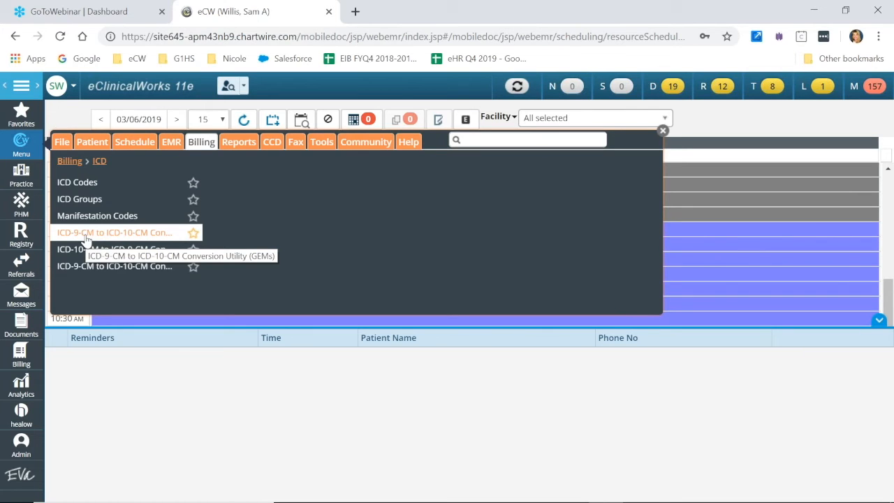
{"action": "left_click", "coordinate": [84, 183]}
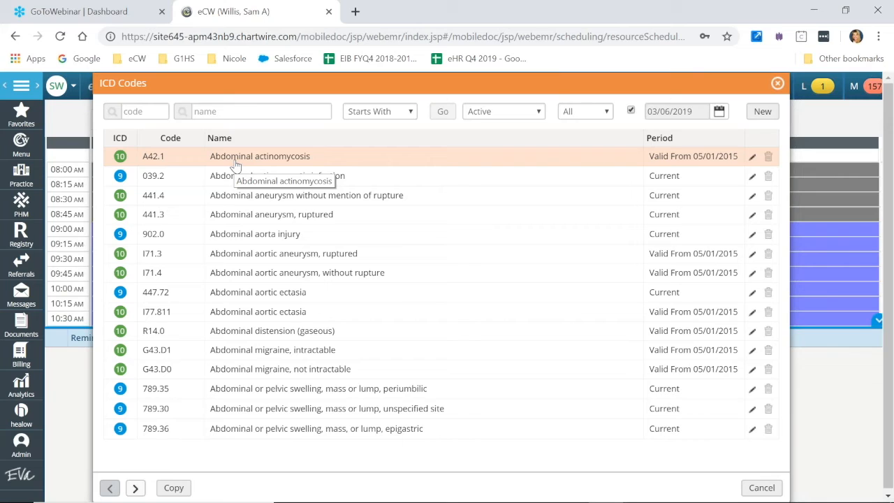
{"action": "left_click", "coordinate": [777, 83]}
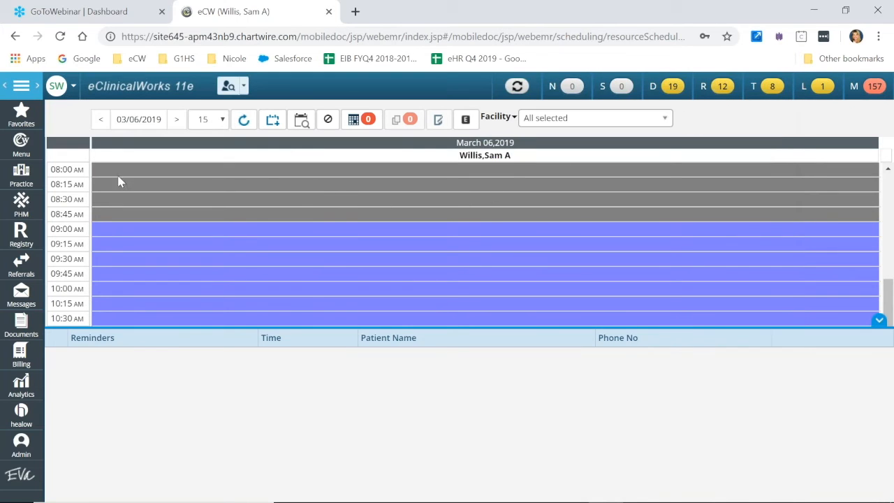
Review the list of ICD groups in the billing setup, and close it
{"action": "left_click", "coordinate": [20, 148]}
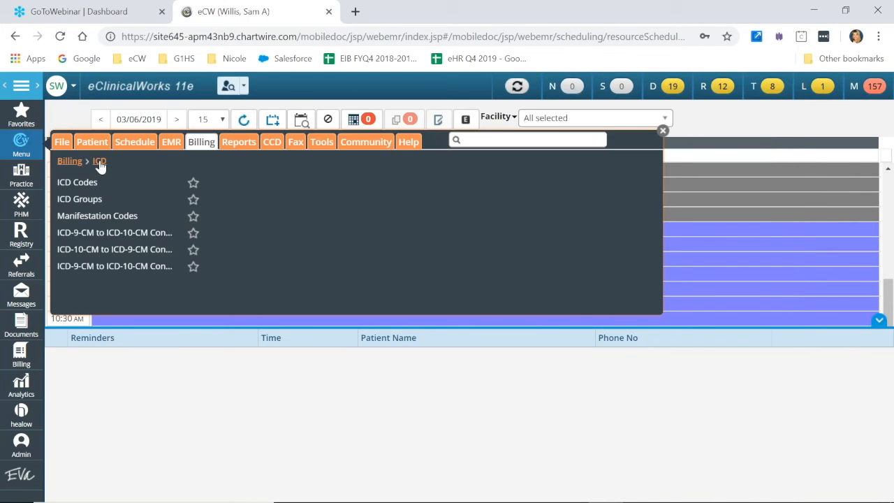
{"action": "left_click", "coordinate": [94, 202]}
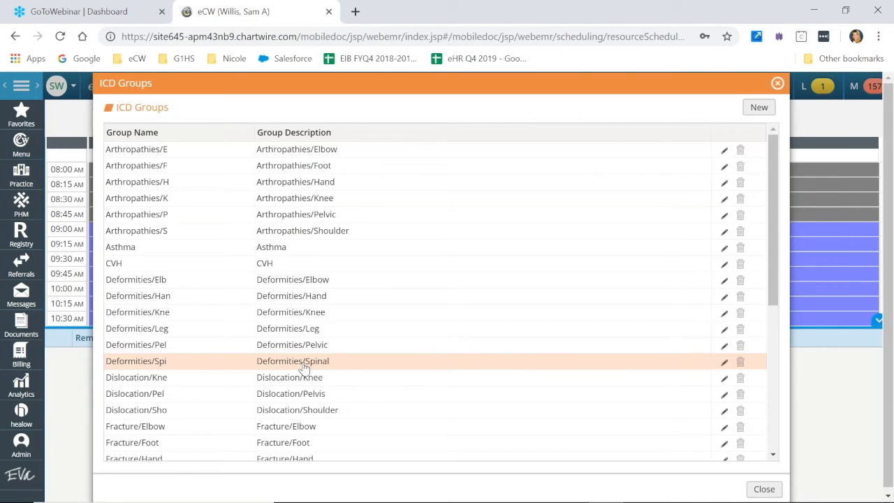
{"action": "left_click", "coordinate": [778, 84]}
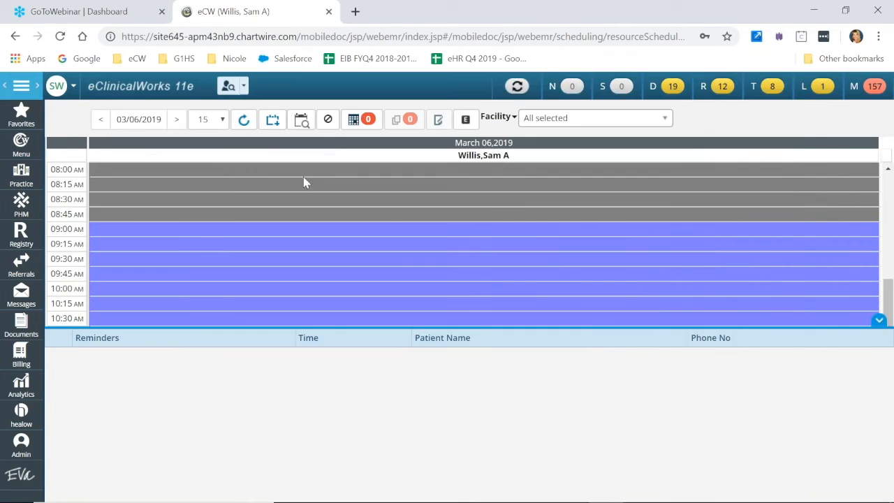
Review the billing setup's options for organizing ICD, CPT and superbill codes
{"action": "left_click", "coordinate": [21, 141]}
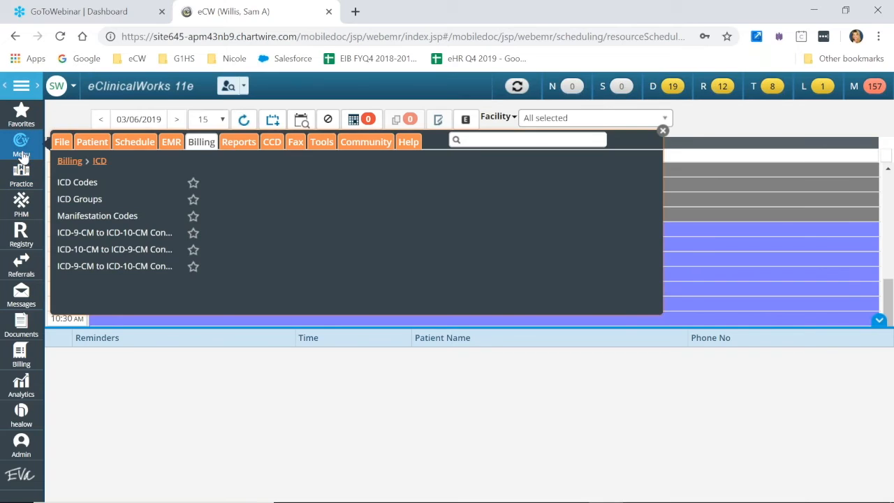
{"action": "left_click", "coordinate": [71, 161]}
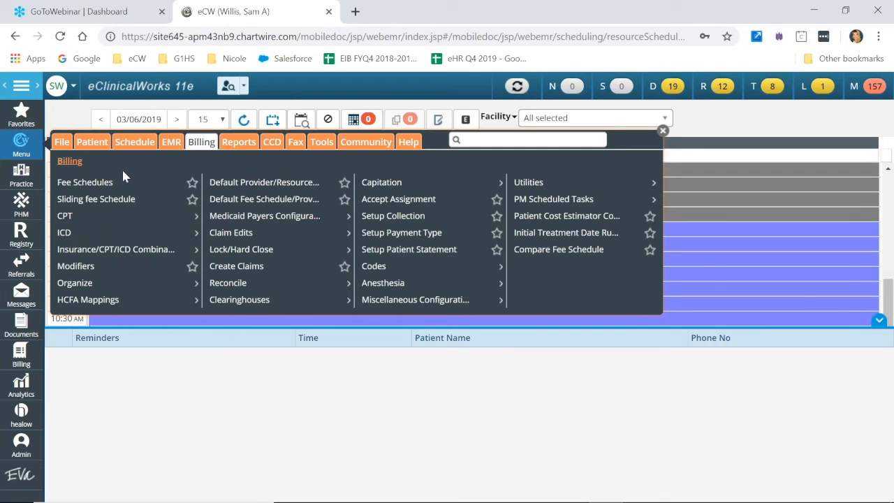
{"action": "left_click", "coordinate": [100, 283]}
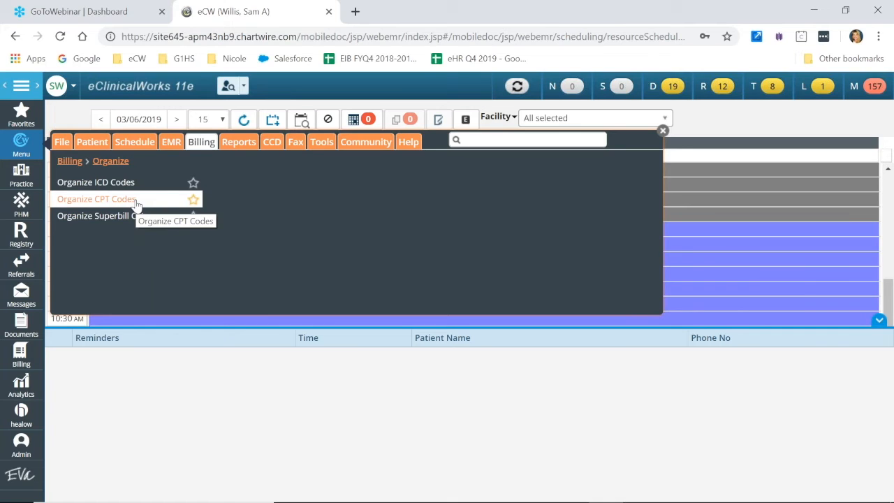
{"action": "left_click", "coordinate": [70, 163]}
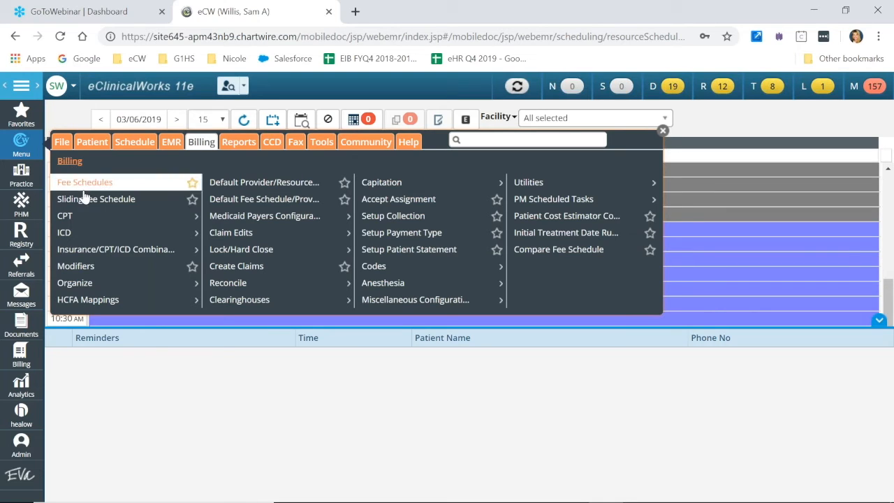
Review the place of service codes mapping under the HCFA mappings, and close it
{"action": "left_click", "coordinate": [109, 300]}
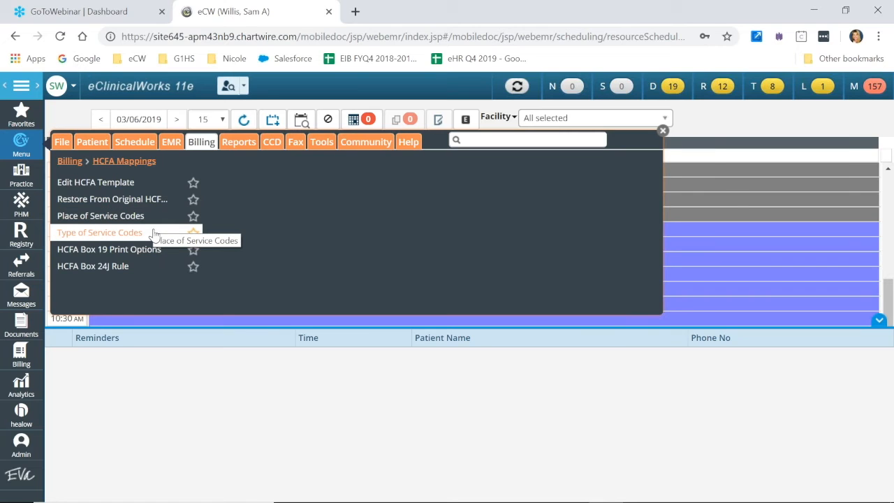
{"action": "left_click", "coordinate": [111, 216]}
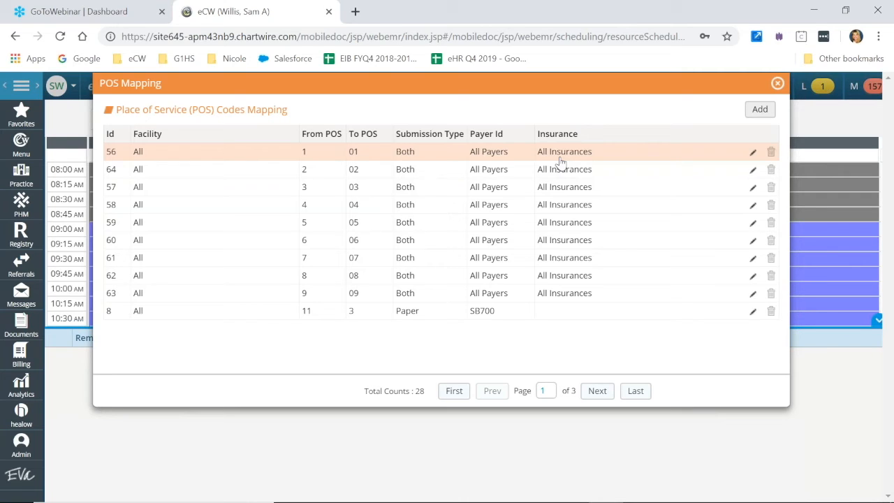
{"action": "left_click", "coordinate": [777, 85]}
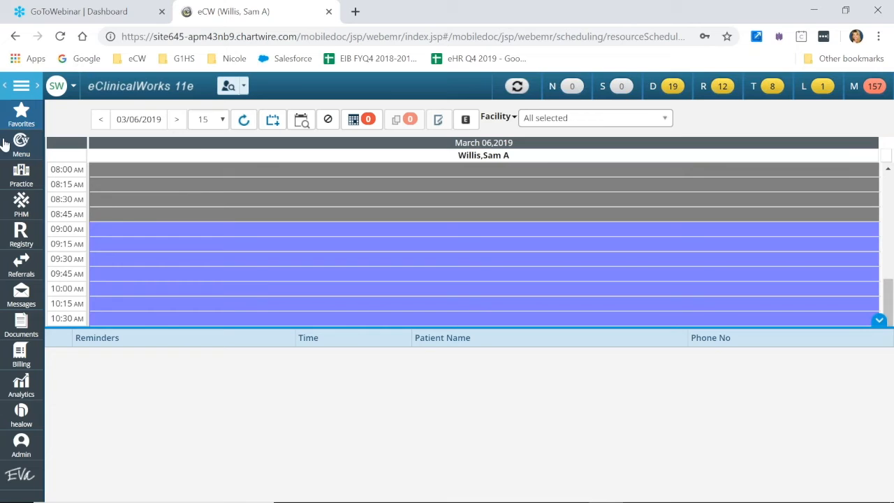
Start a new default provider mapping for claim creation, with the first listed provider as the appointment provider
{"action": "left_click", "coordinate": [21, 148]}
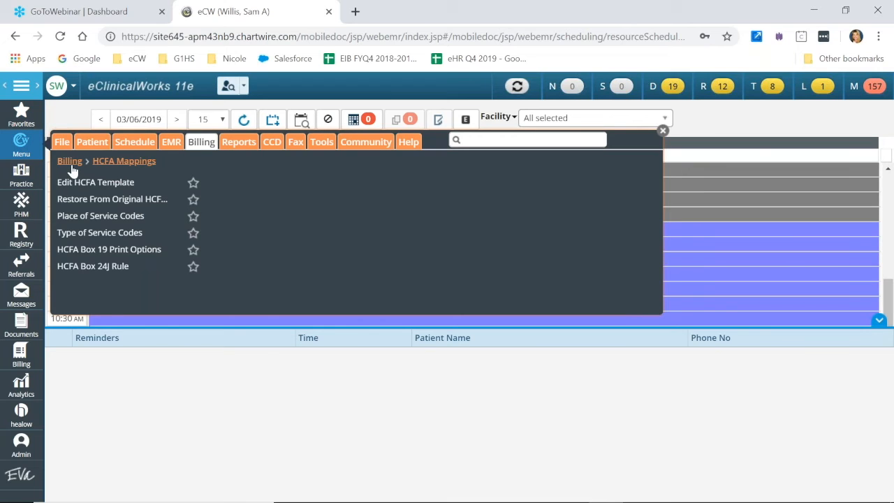
{"action": "left_click", "coordinate": [70, 161]}
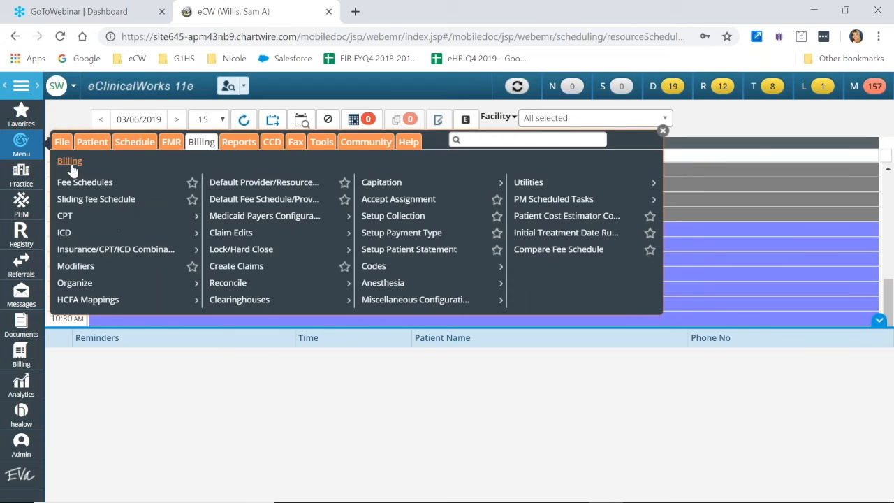
{"action": "left_click", "coordinate": [242, 185]}
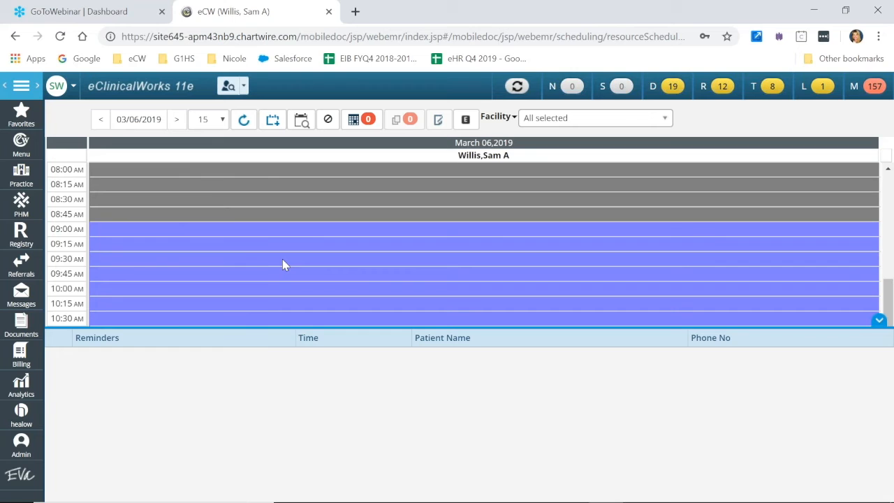
{"action": "left_click", "coordinate": [22, 148]}
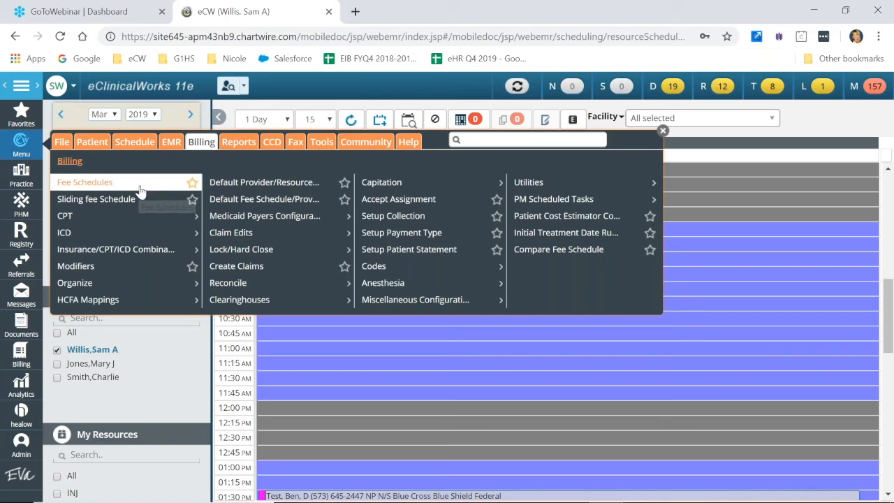
{"action": "left_click", "coordinate": [244, 184]}
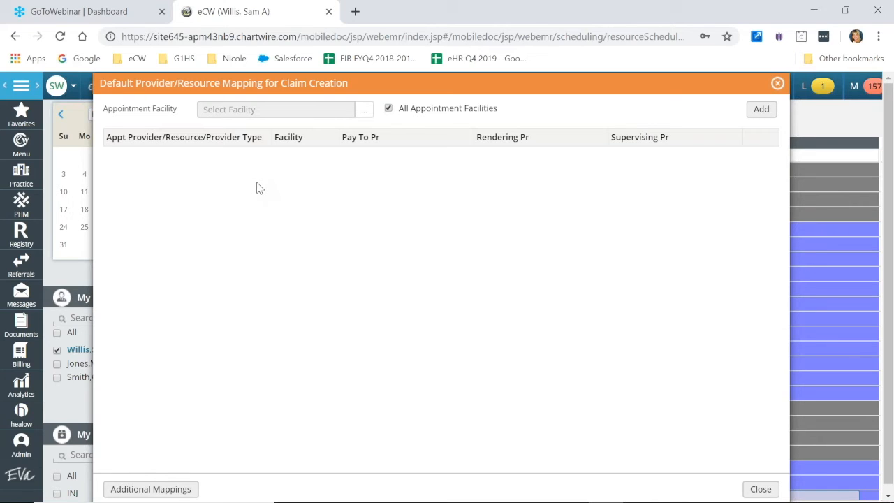
{"action": "left_click", "coordinate": [761, 110]}
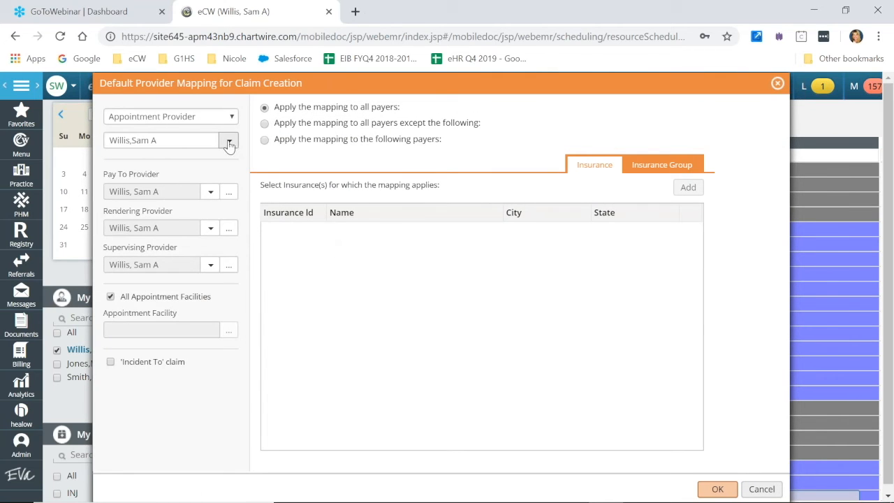
{"action": "left_click", "coordinate": [229, 142]}
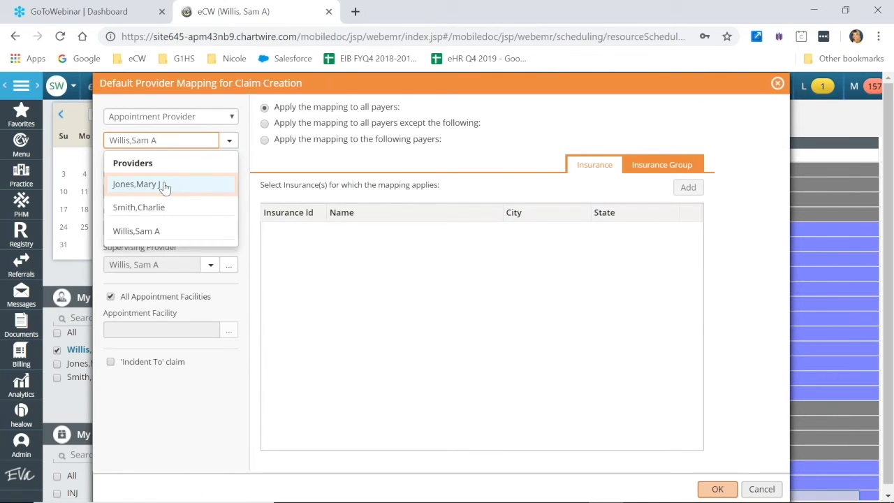
{"action": "left_click", "coordinate": [164, 186]}
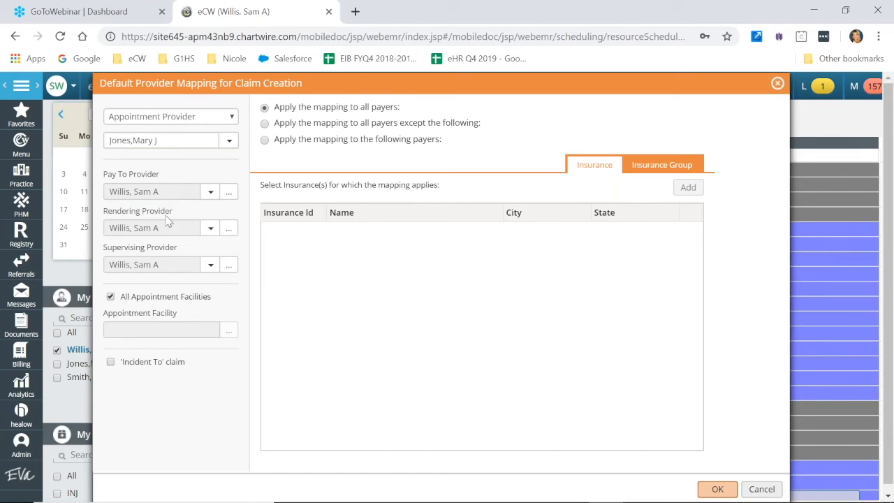
Set the mapping's rendering provider to the same person as the appointment provider, save the mapping, and close the mapping list
{"action": "left_click", "coordinate": [206, 233]}
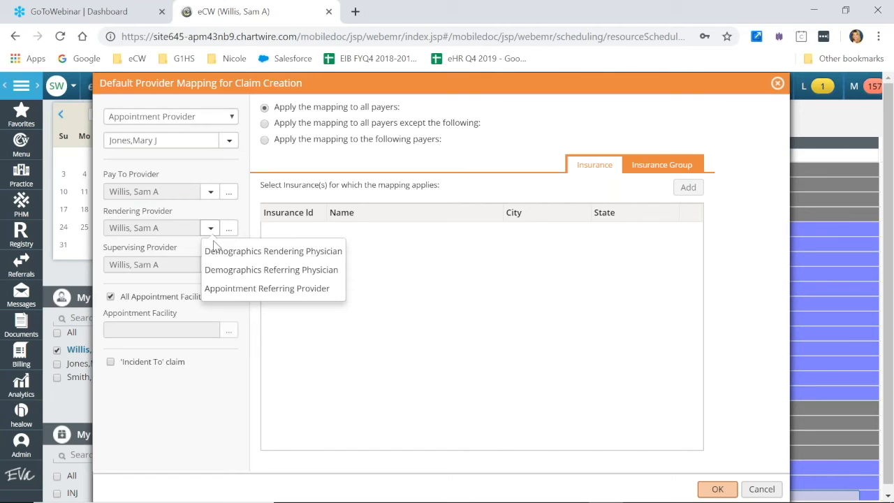
{"action": "left_click", "coordinate": [227, 234]}
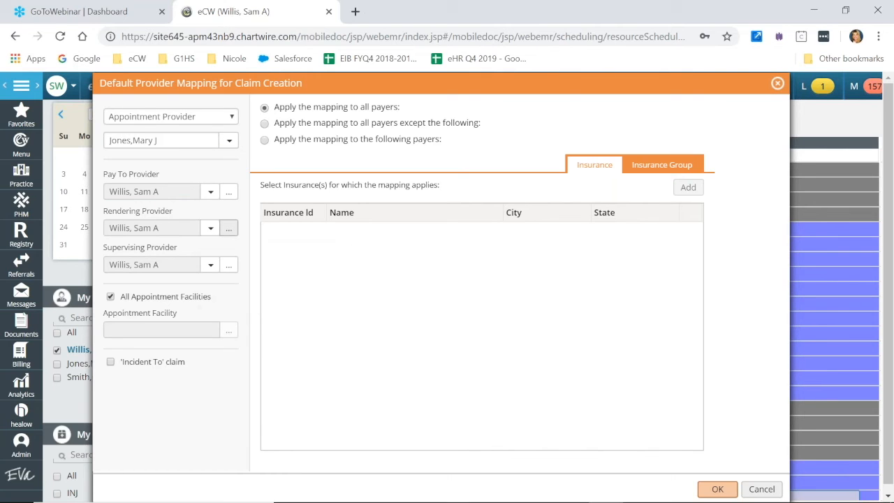
{"action": "left_click", "coordinate": [160, 181]}
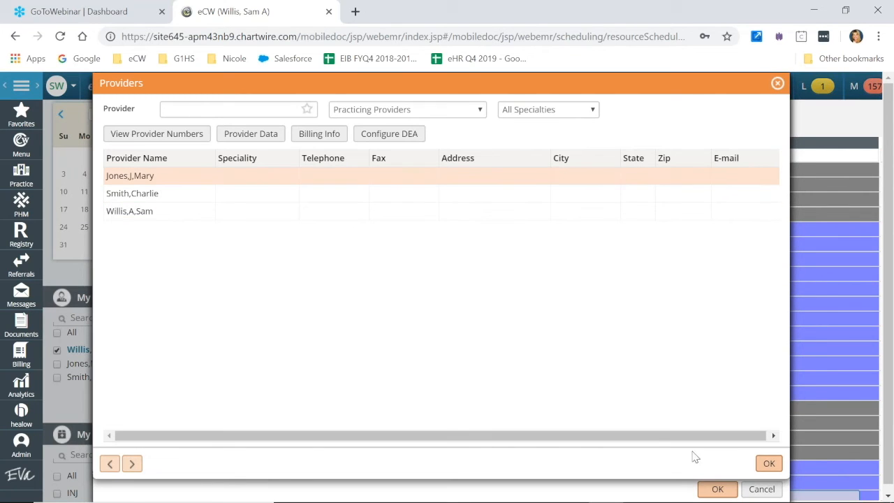
{"action": "left_click", "coordinate": [768, 464]}
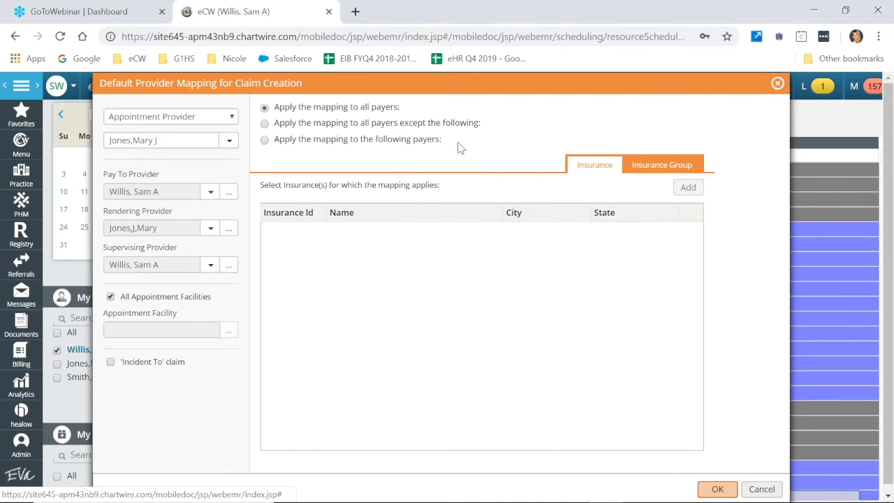
{"action": "left_click", "coordinate": [717, 491]}
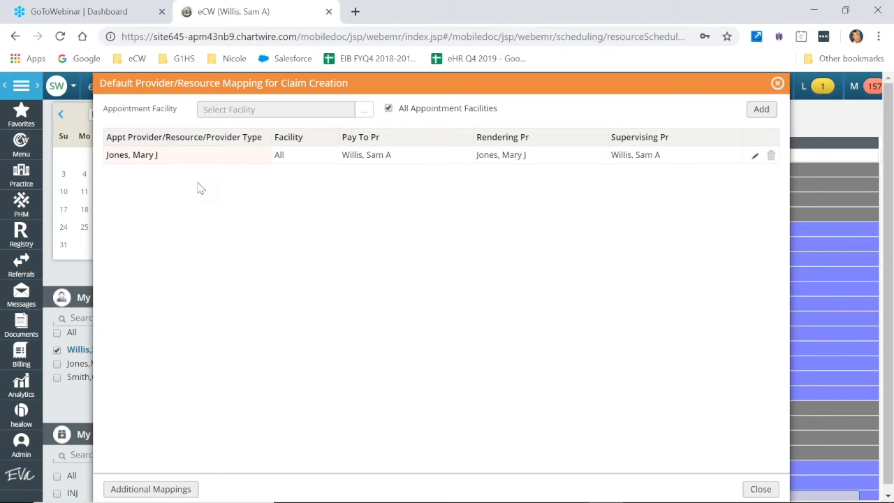
{"action": "left_click", "coordinate": [777, 83]}
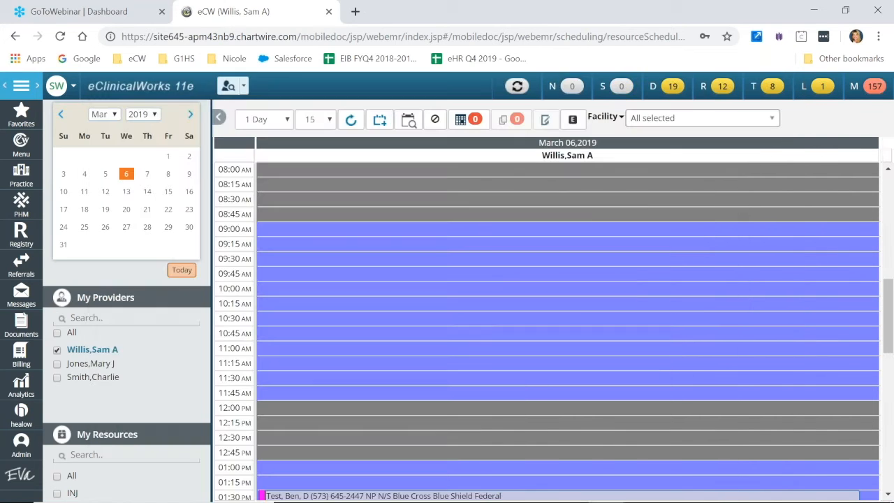
Review the claim check options in the billing edits, and accept them without changing any
{"action": "left_click", "coordinate": [21, 147]}
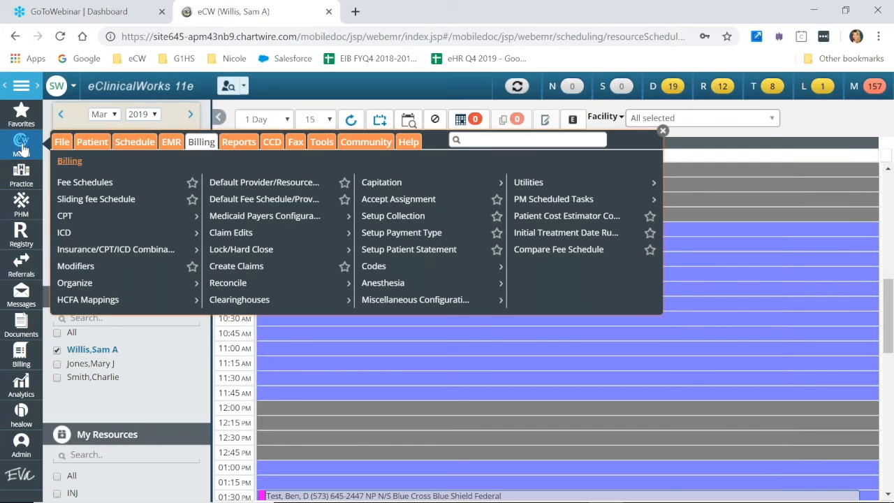
{"action": "left_click", "coordinate": [223, 238]}
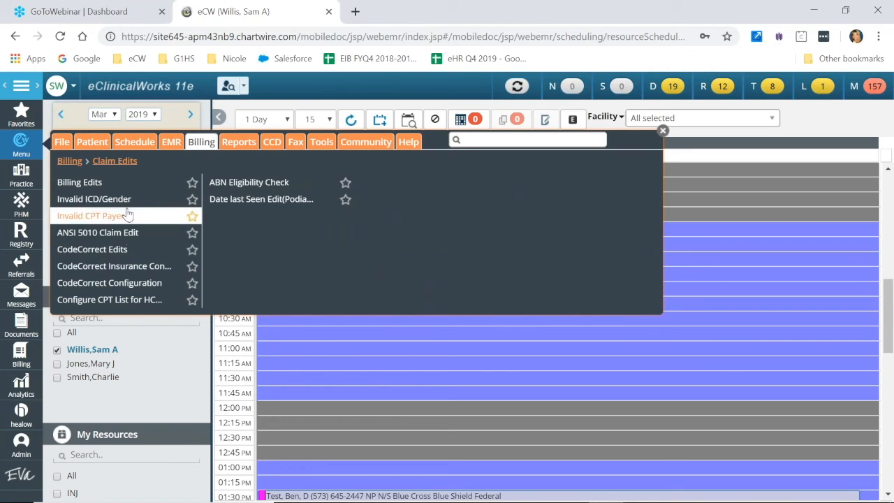
{"action": "left_click", "coordinate": [97, 183]}
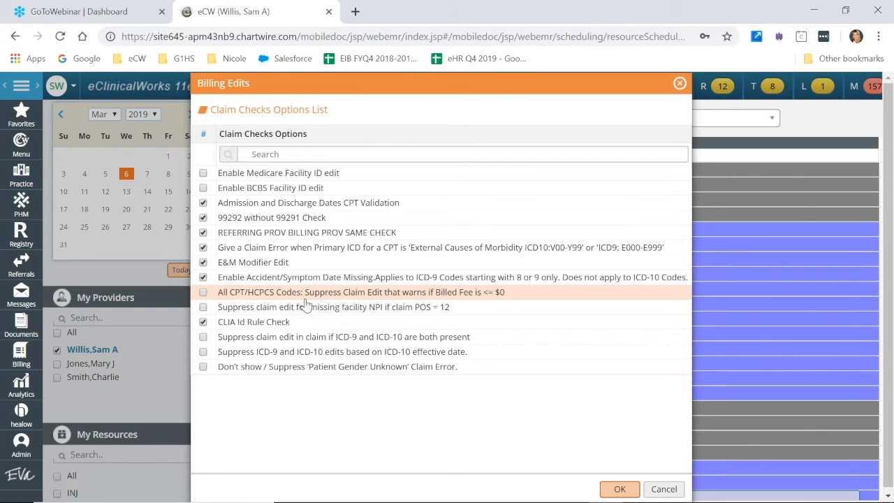
{"action": "left_click", "coordinate": [619, 488]}
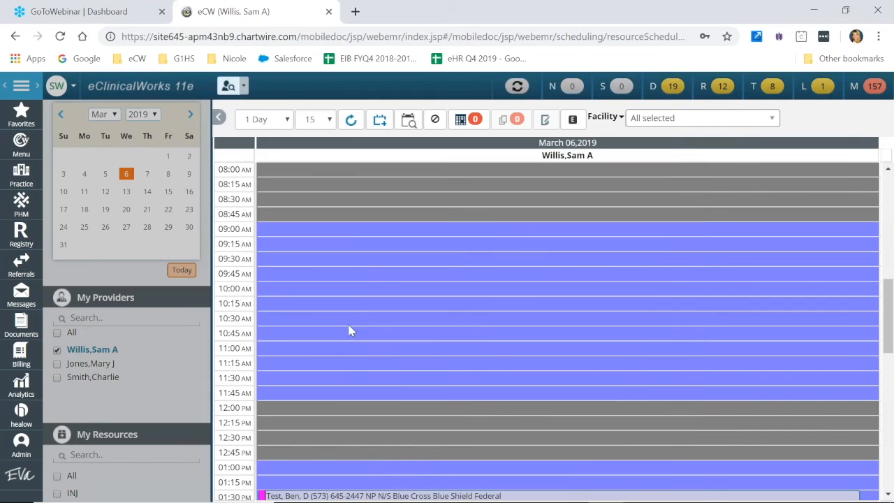
Review the claim check options of the ANSI 5010 claim edit, and leave them without saving
{"action": "left_click", "coordinate": [22, 148]}
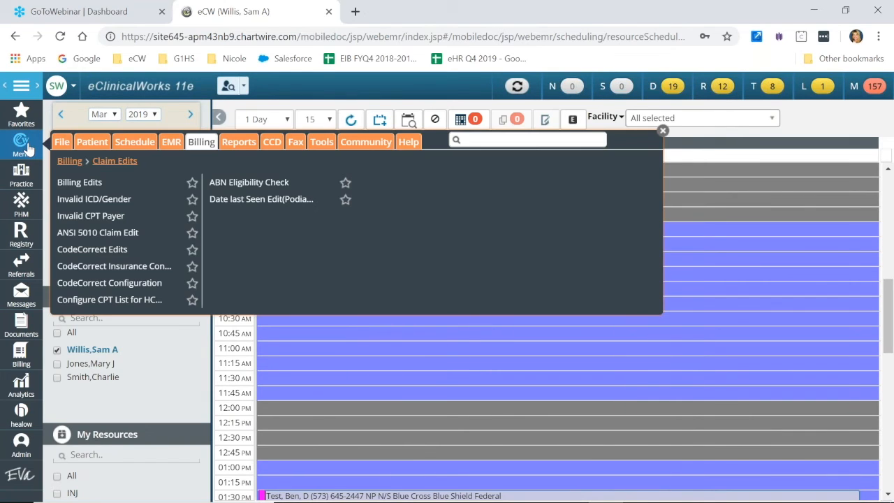
{"action": "left_click", "coordinate": [136, 241]}
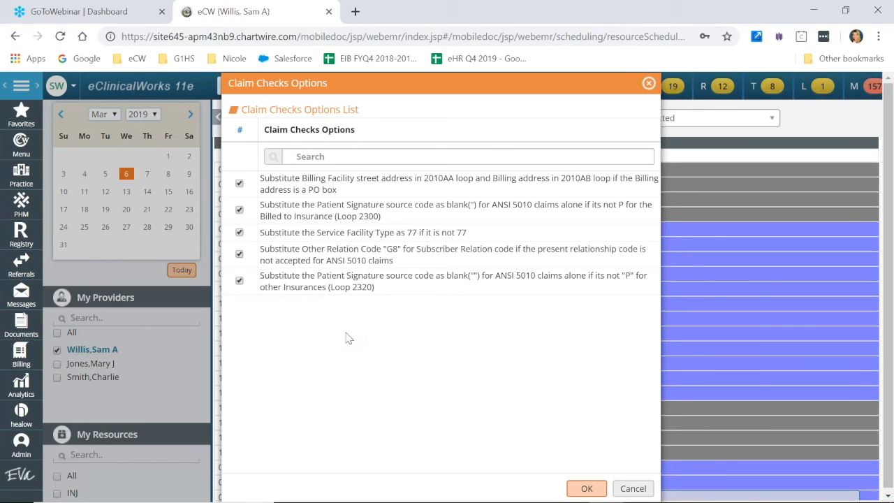
{"action": "left_click", "coordinate": [633, 488]}
Review the available lock/hard close options and reconcile utilities in the billing setup
{"action": "left_click", "coordinate": [18, 150]}
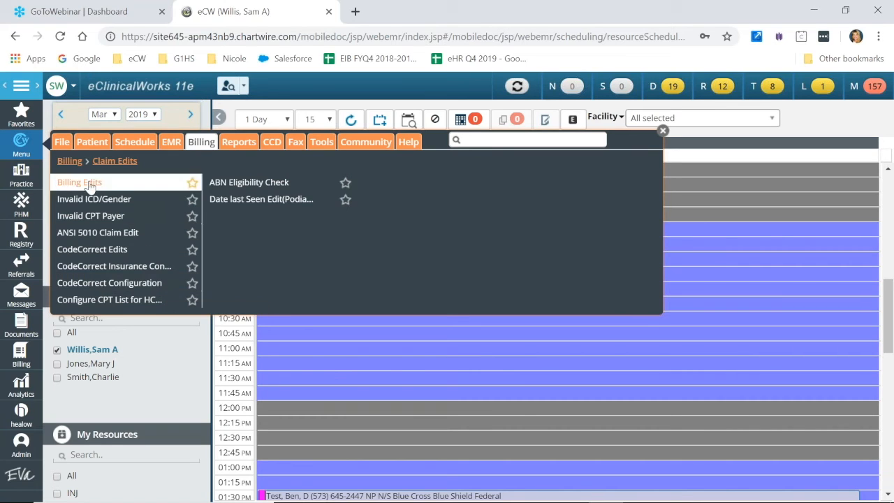
{"action": "left_click", "coordinate": [73, 164]}
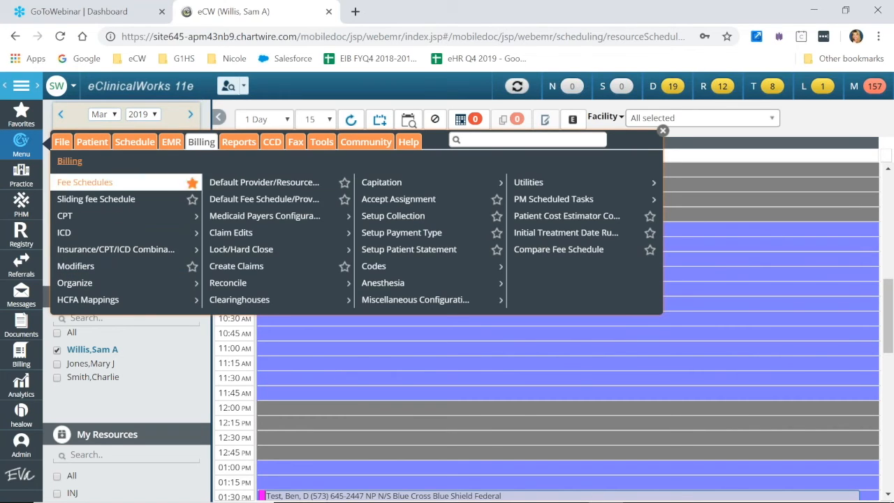
{"action": "left_click", "coordinate": [241, 252]}
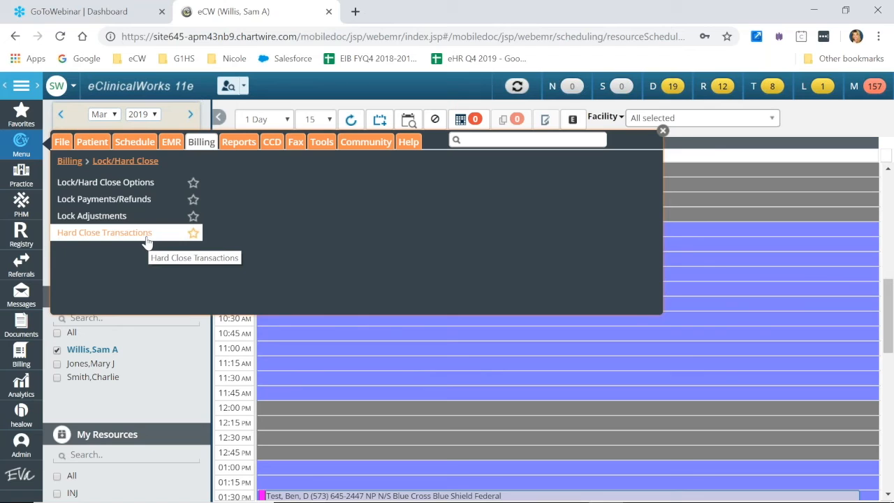
{"action": "left_click", "coordinate": [79, 163]}
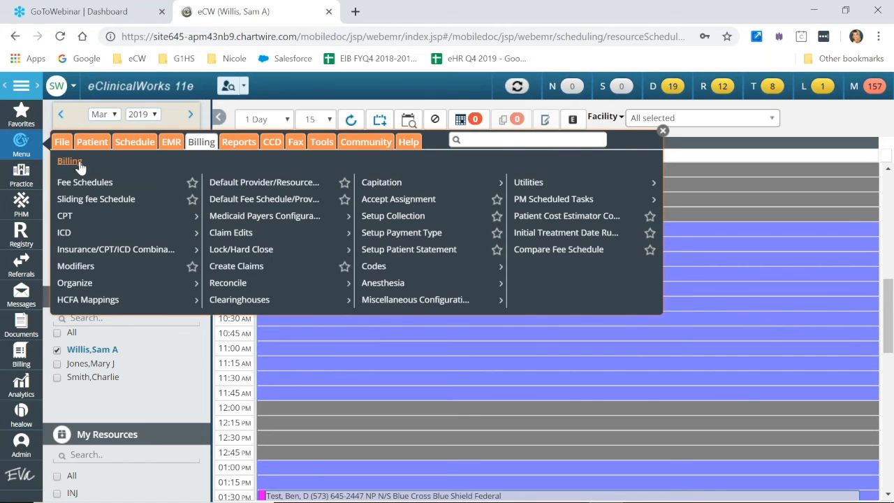
{"action": "left_click", "coordinate": [231, 284]}
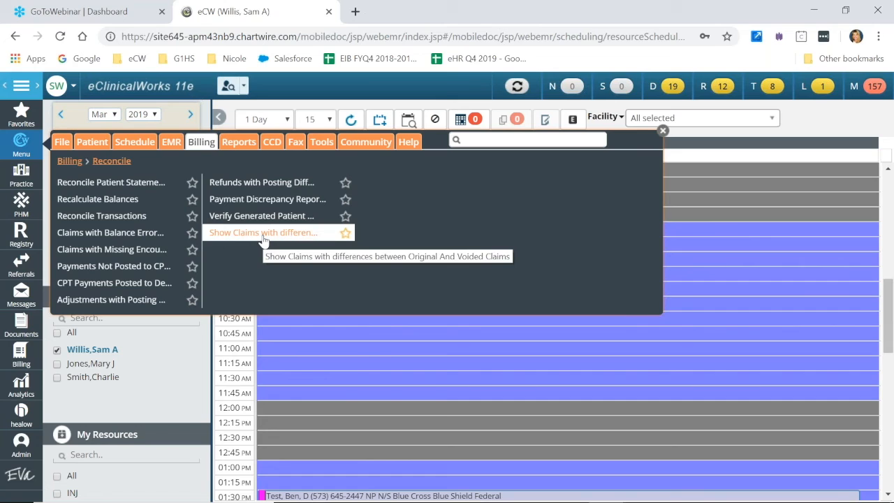
Review the available clearinghouse options in the billing setup, then return to the main billing options
{"action": "left_click", "coordinate": [78, 162]}
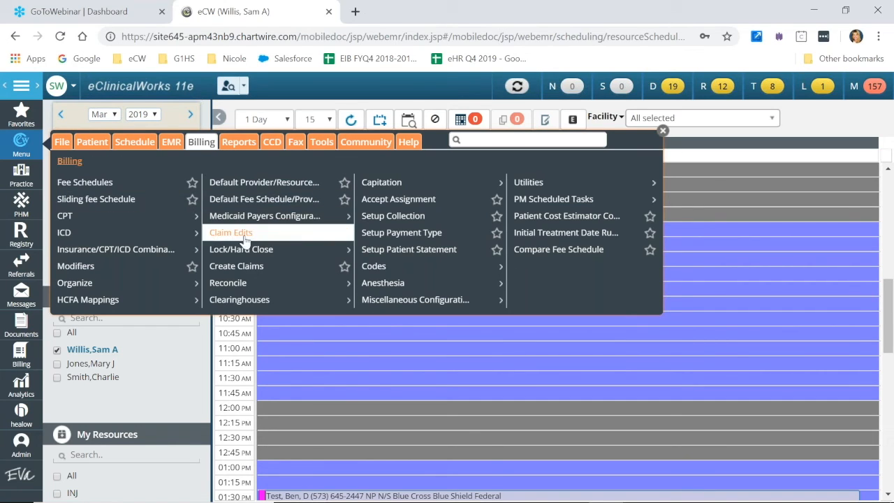
{"action": "left_click", "coordinate": [273, 302]}
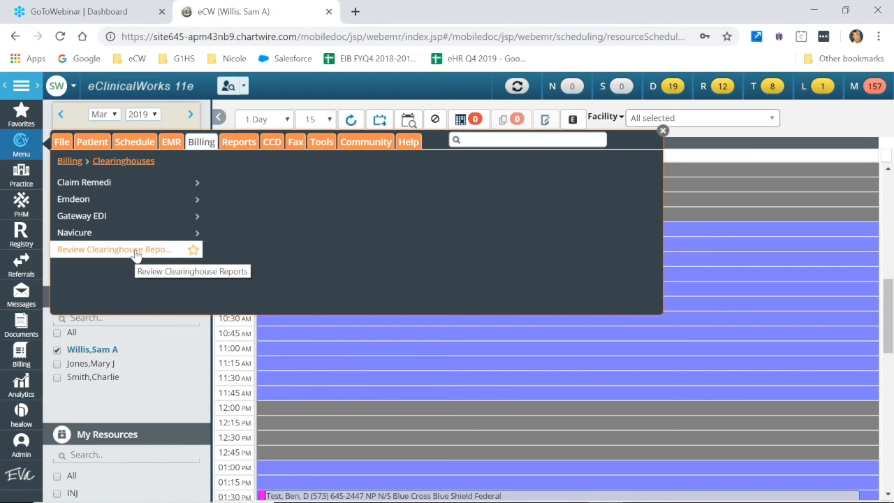
{"action": "left_click", "coordinate": [70, 162]}
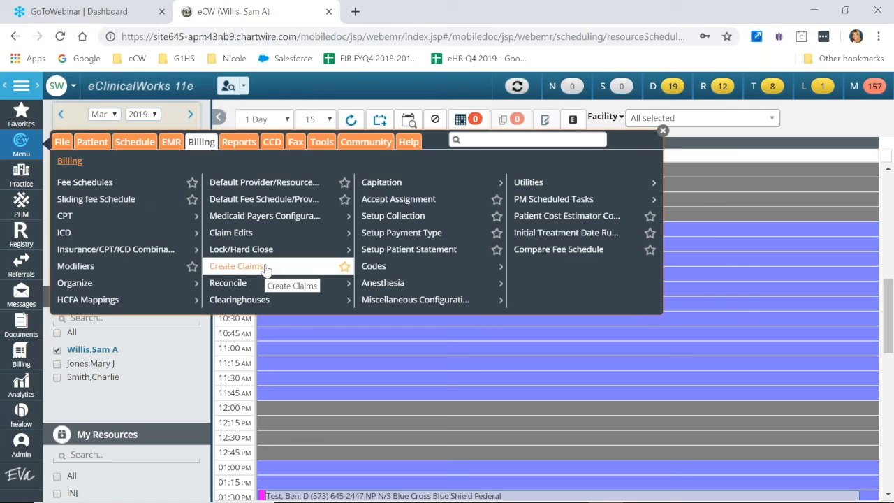
Review the capitation write-off code and the managed care/capitation plans, and leave both without changing anything
{"action": "left_click", "coordinate": [383, 183]}
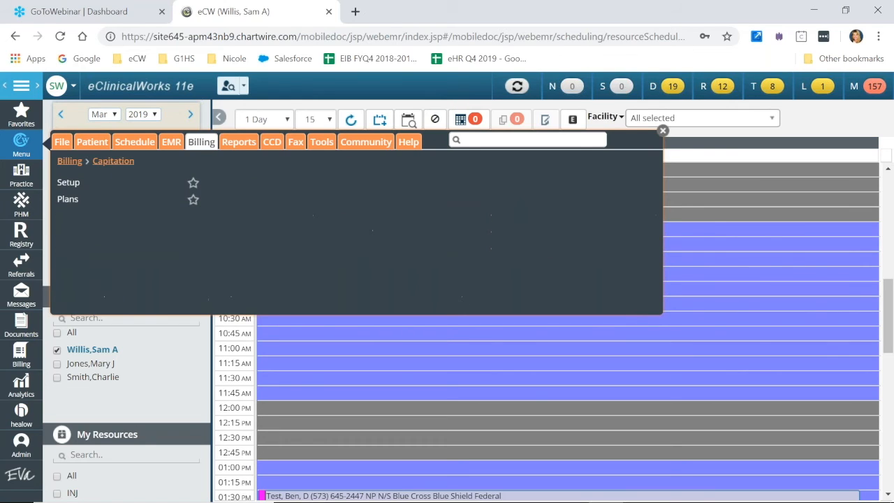
{"action": "left_click", "coordinate": [82, 184]}
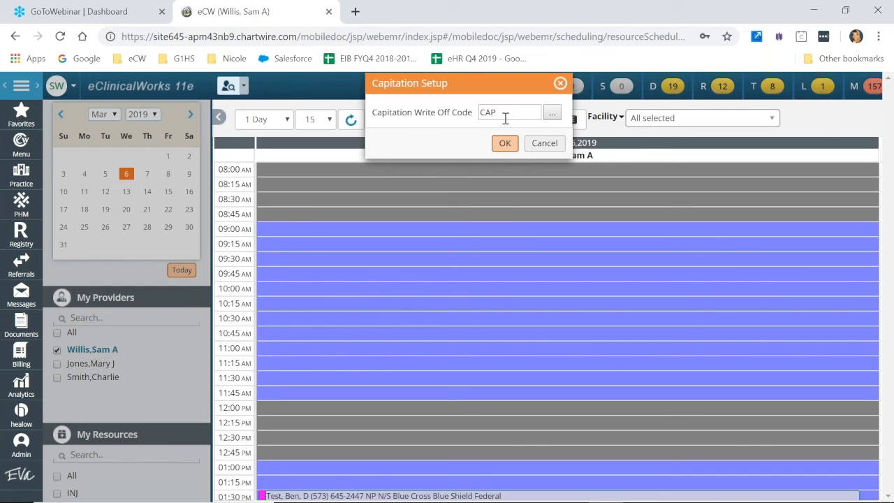
{"action": "left_click", "coordinate": [543, 143]}
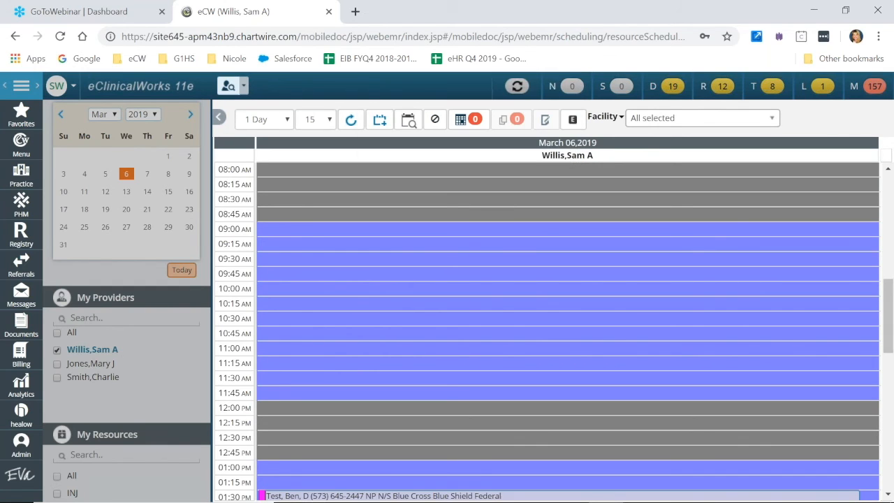
{"action": "left_click", "coordinate": [21, 144]}
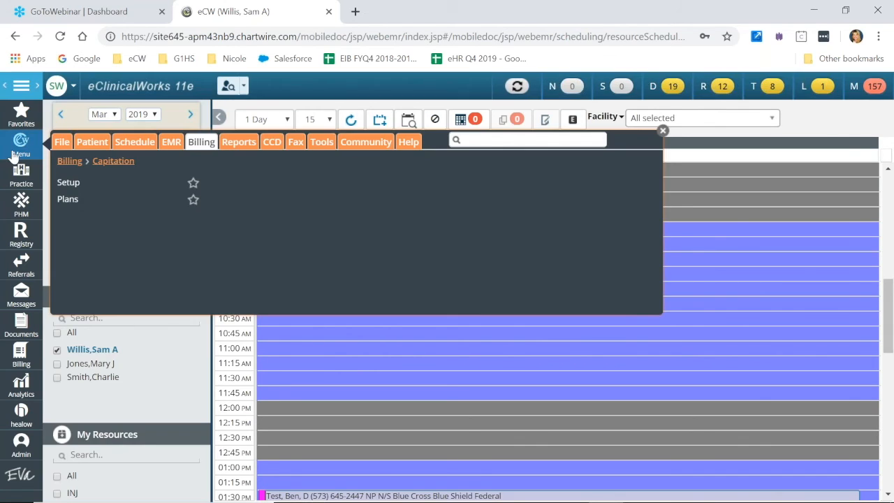
{"action": "left_click", "coordinate": [67, 201]}
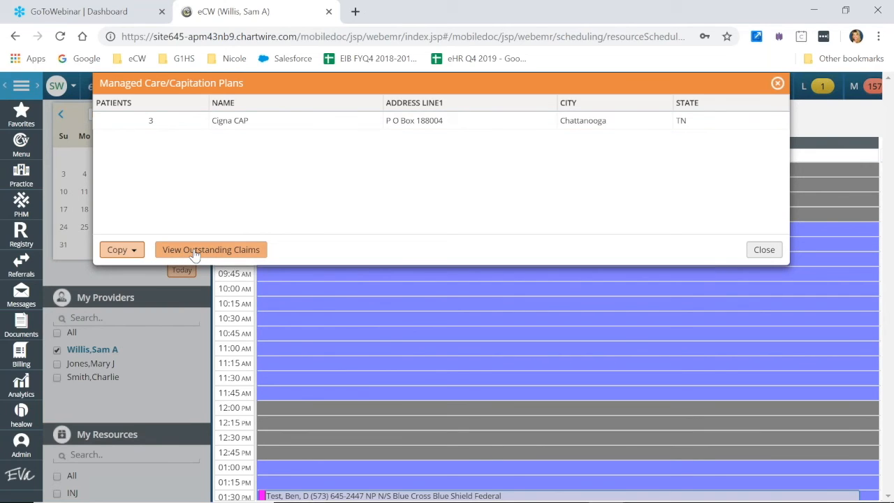
{"action": "left_click", "coordinate": [763, 250]}
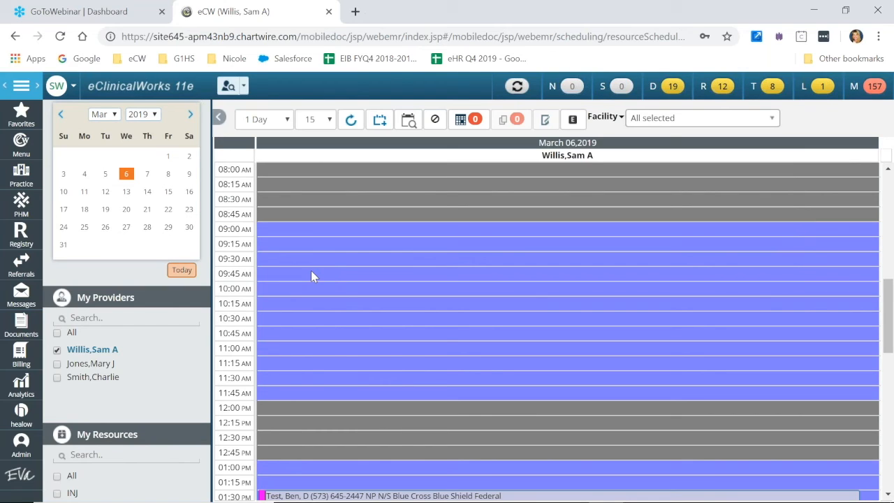
Review the collection letter cycle and the collection cycle letters in the collection setup, and accept them without changing any
{"action": "left_click", "coordinate": [22, 143]}
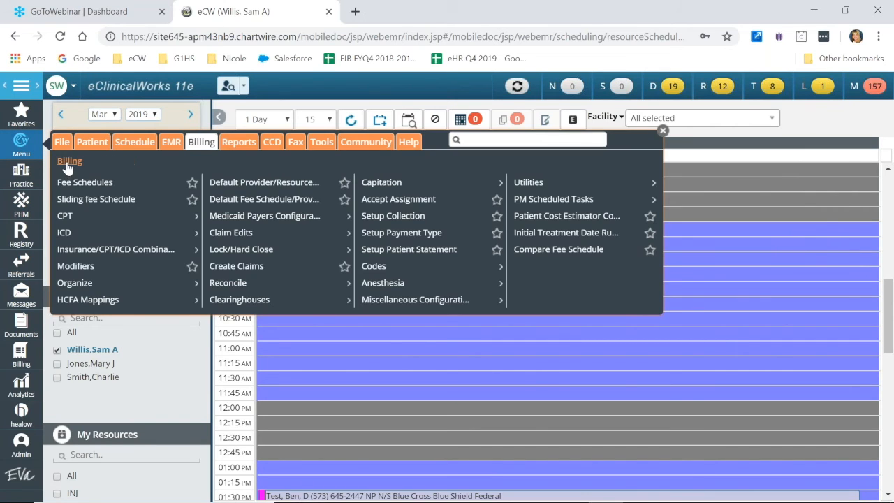
{"action": "left_click", "coordinate": [392, 220]}
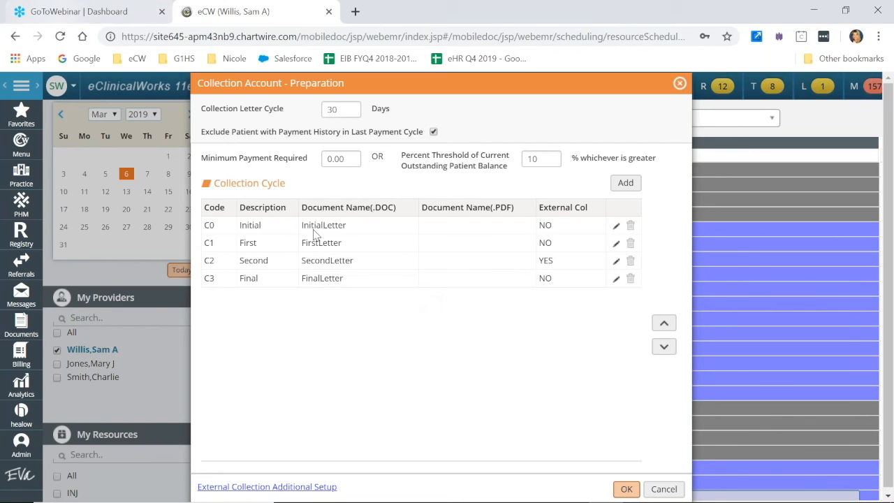
{"action": "left_click_drag", "start_coordinate": [339, 110], "coordinate": [319, 112]}
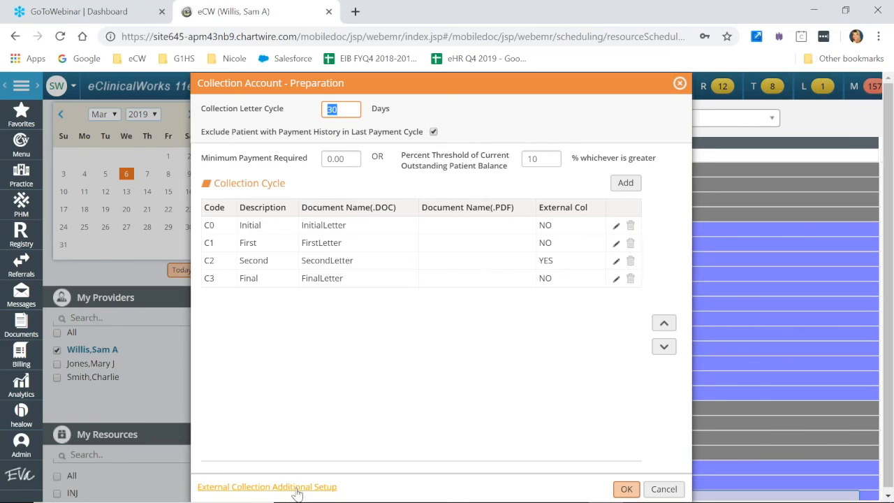
{"action": "left_click", "coordinate": [626, 491]}
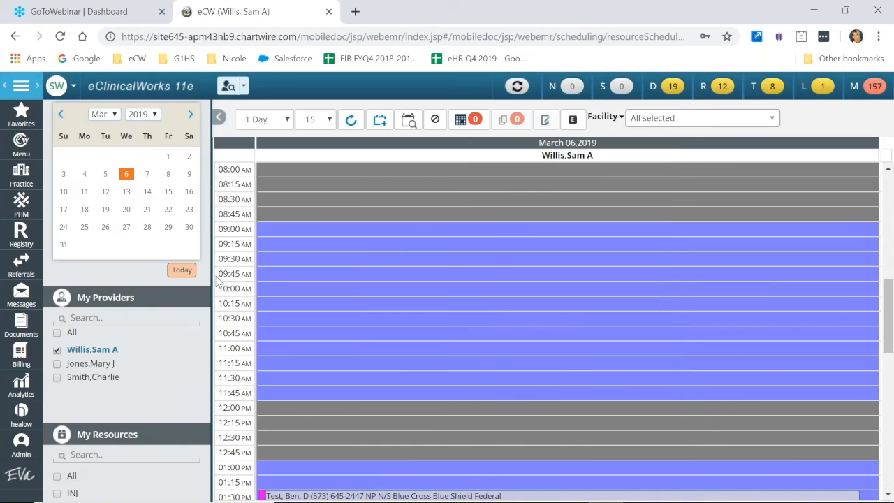
Open the patient statement setup and review its statement cycle and minimum account balance
{"action": "left_click", "coordinate": [27, 148]}
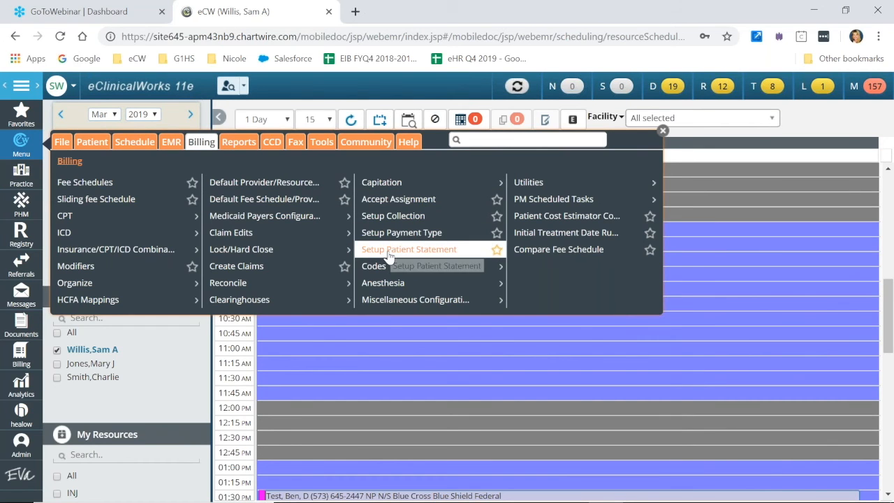
{"action": "left_click", "coordinate": [405, 249]}
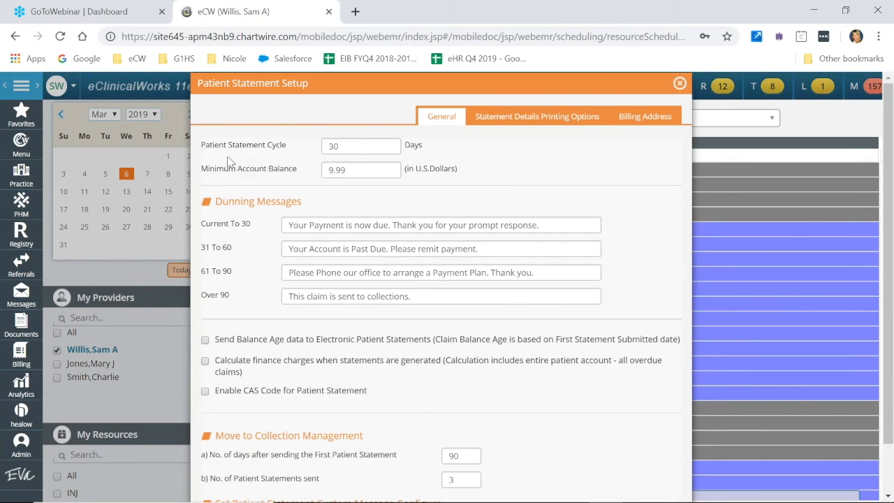
{"action": "left_click_drag", "start_coordinate": [343, 148], "coordinate": [326, 147]}
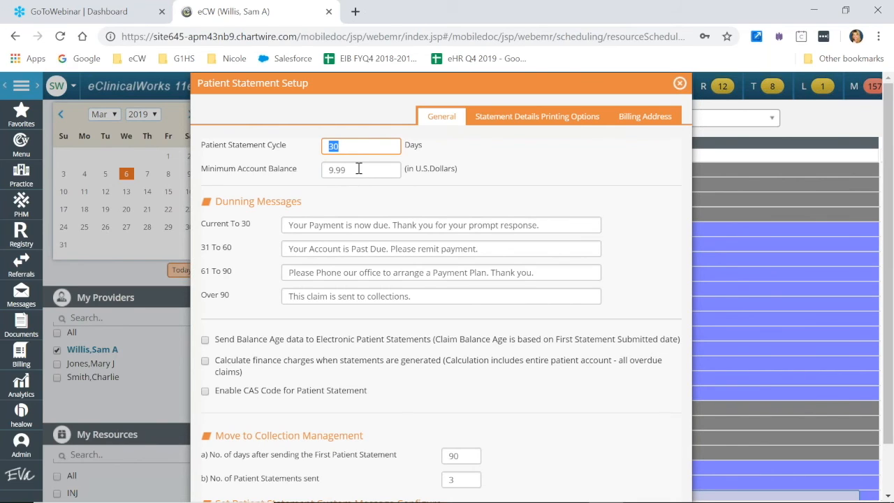
{"action": "key", "text": "Tab"}
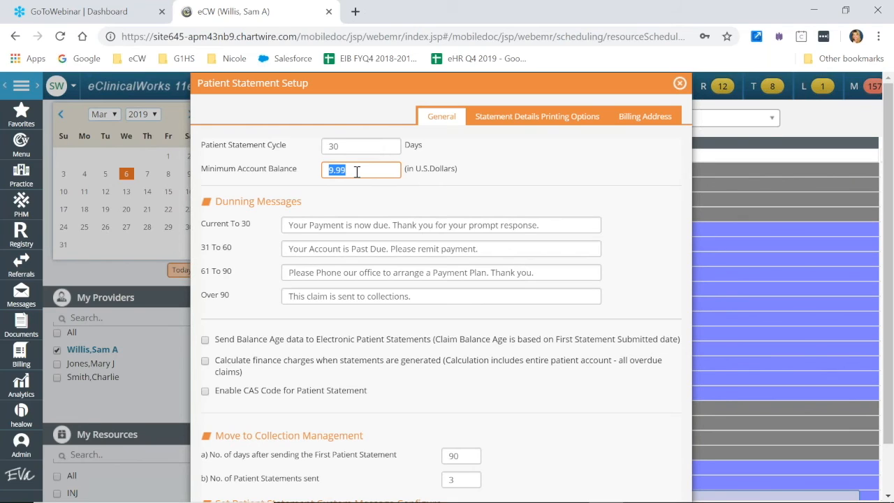
Review the dunning messages for the Current To 30, 31 To 60, 61 To 90 and Over 90 ranges
{"action": "left_click", "coordinate": [549, 226]}
{"action": "key", "text": "ctrl+a"}
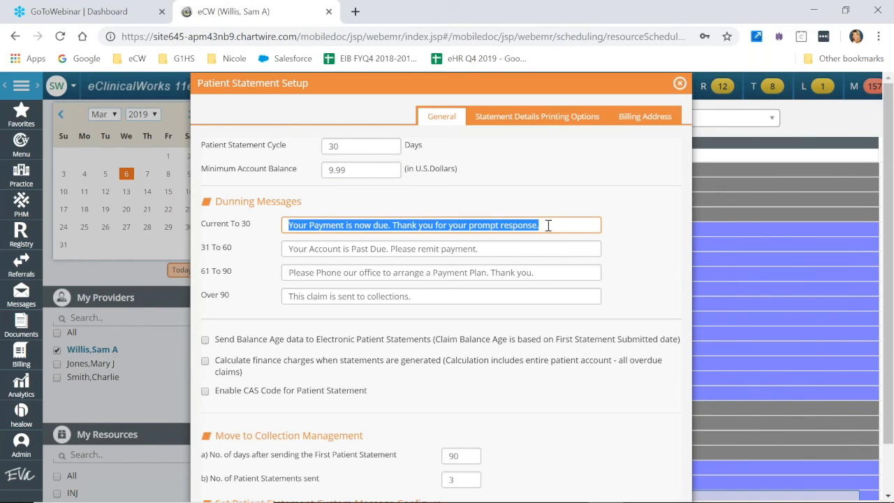
{"action": "left_click", "coordinate": [501, 249]}
{"action": "key", "text": "ctrl+a"}
{"action": "left_click", "coordinate": [543, 274]}
{"action": "key", "text": "ctrl+a"}
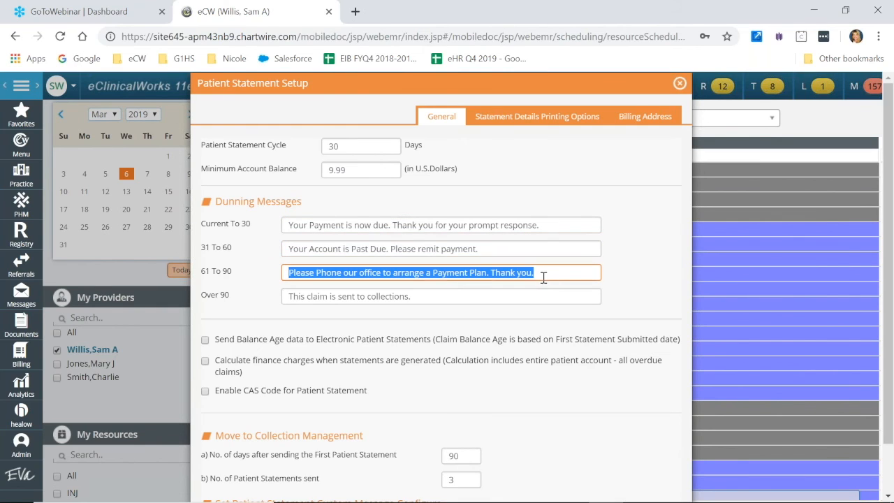
{"action": "left_click", "coordinate": [433, 299]}
{"action": "key", "text": "ctrl+a"}
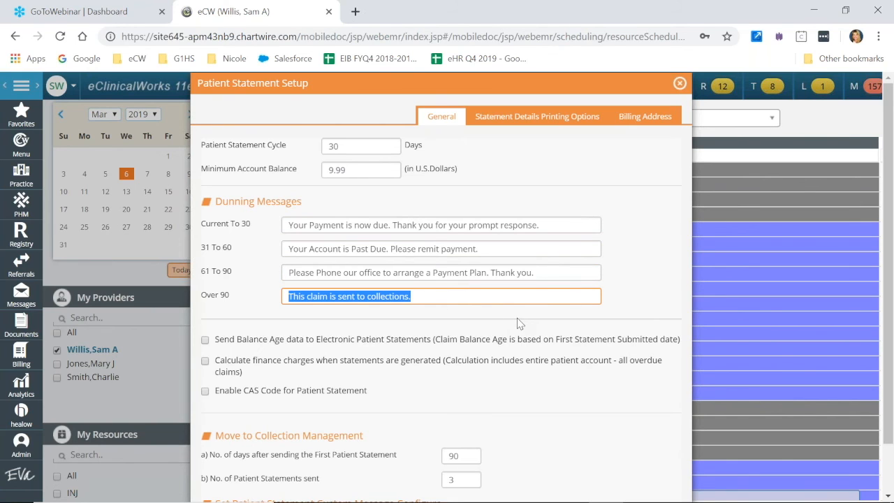
Review the thresholds for moving accounts to collection management: number of statements sent and days after the first statement
{"action": "scroll", "coordinate": [518, 323], "scroll_direction": "down", "scroll_amount": 2}
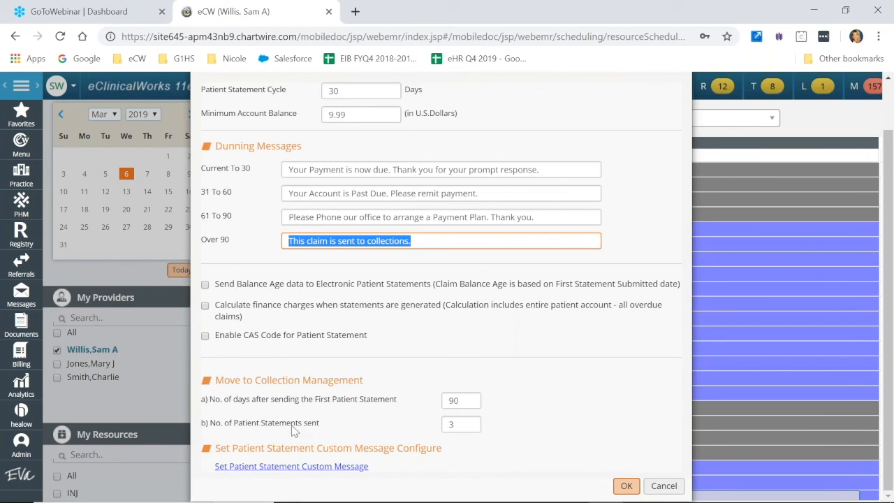
{"action": "double_click", "coordinate": [462, 426]}
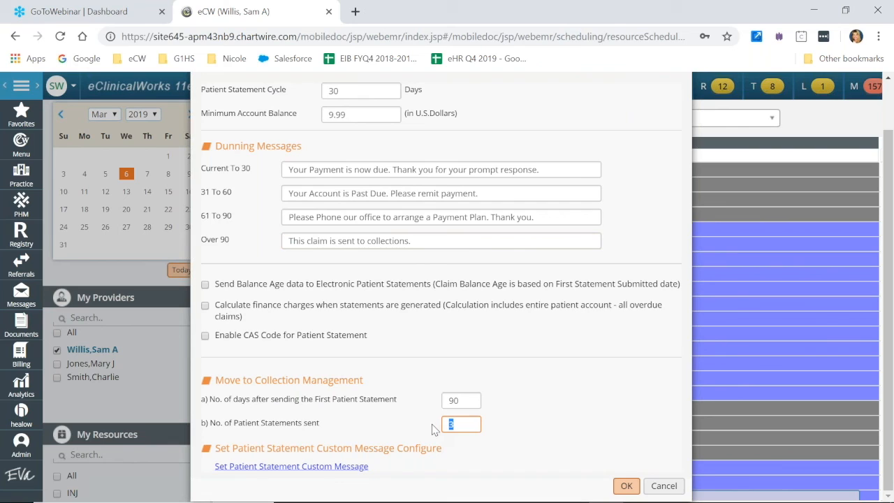
{"action": "double_click", "coordinate": [442, 404]}
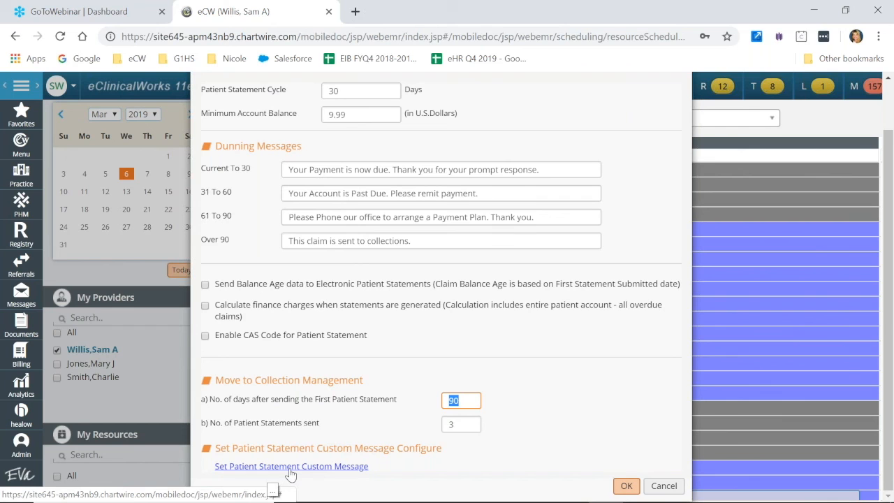
{"action": "scroll", "coordinate": [291, 474], "scroll_direction": "up", "scroll_amount": 1}
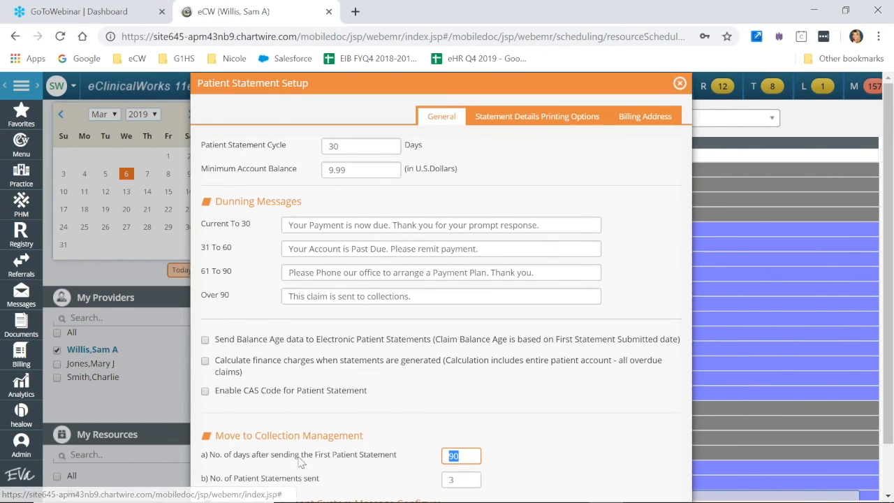
Review the statement details printing options and the billing address source, and accept the patient statement setup without changes
{"action": "left_click", "coordinate": [522, 117]}
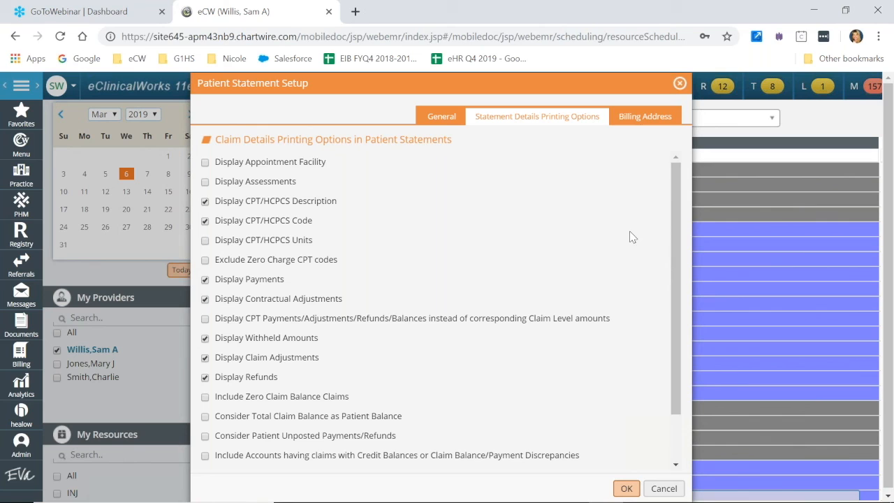
{"action": "left_click", "coordinate": [633, 120]}
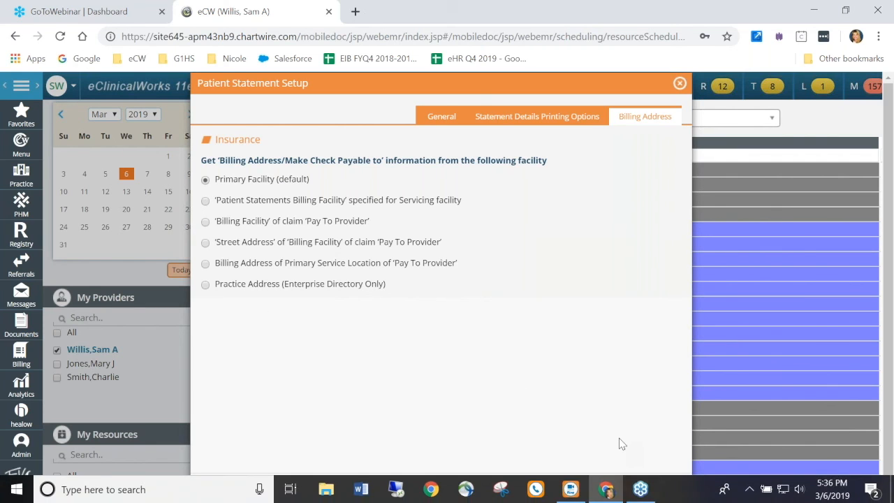
{"action": "left_click", "coordinate": [624, 487]}
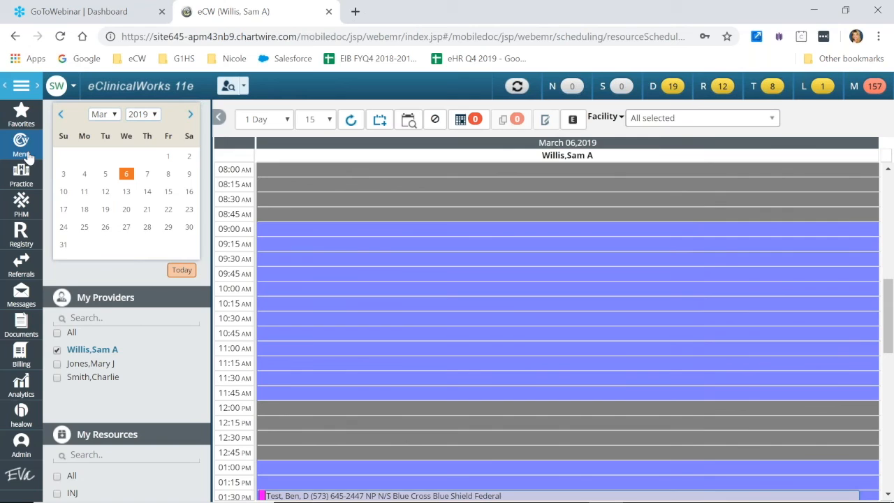
Review the fields and payment type choices for adding a payment type, cancel the entry, and return to the billing options
{"action": "left_click", "coordinate": [26, 156]}
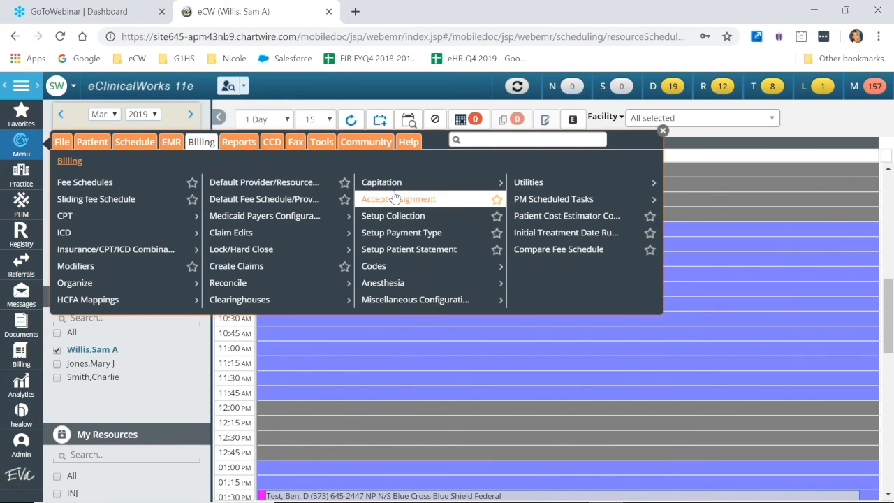
{"action": "left_click", "coordinate": [385, 241]}
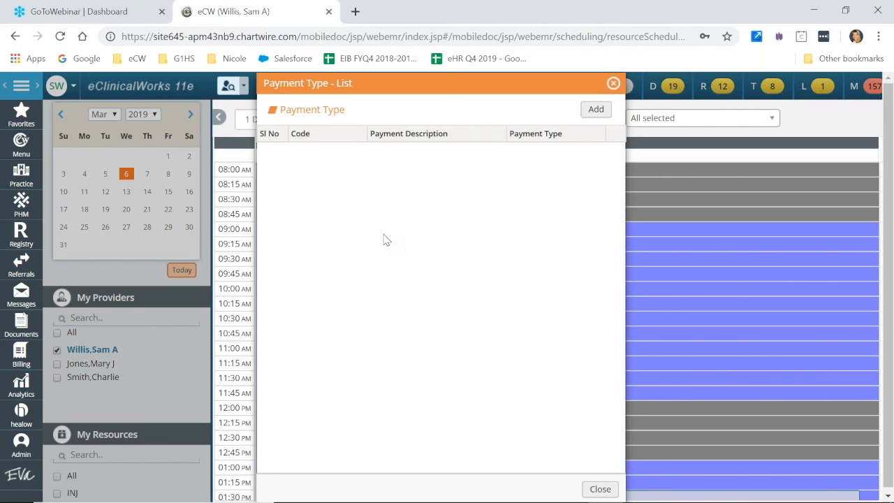
{"action": "left_click", "coordinate": [595, 110]}
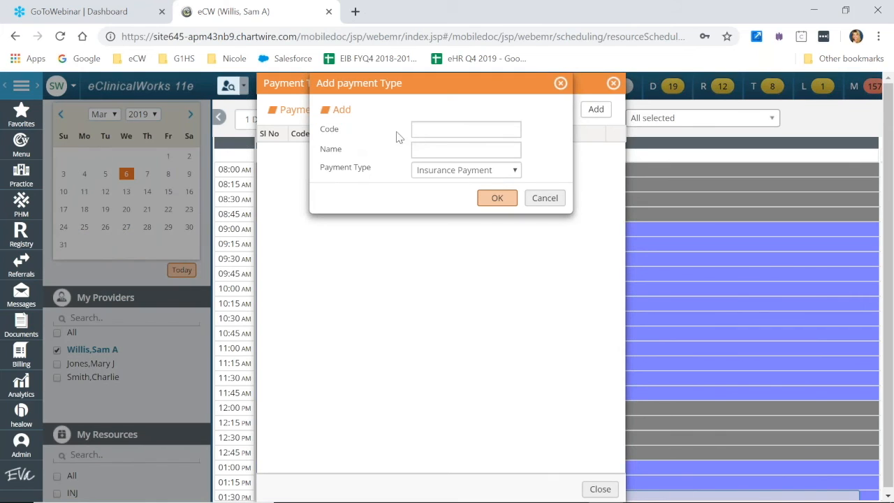
{"action": "left_click", "coordinate": [438, 175]}
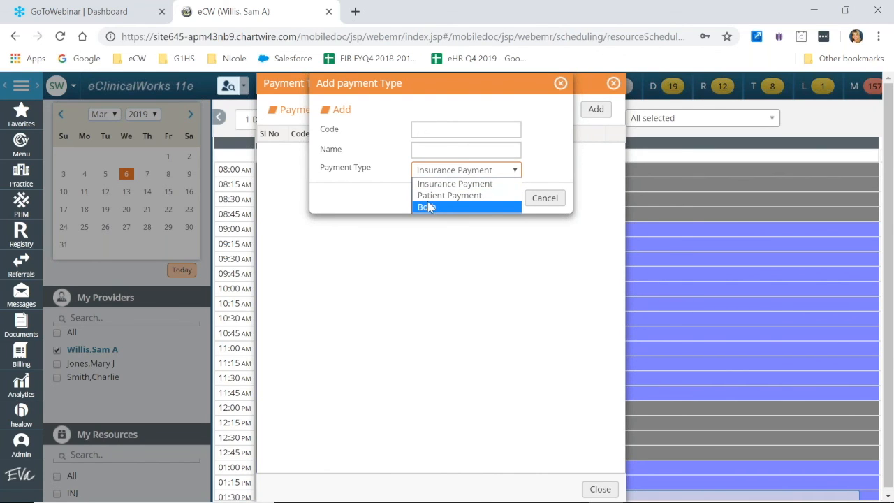
{"action": "left_click", "coordinate": [379, 160]}
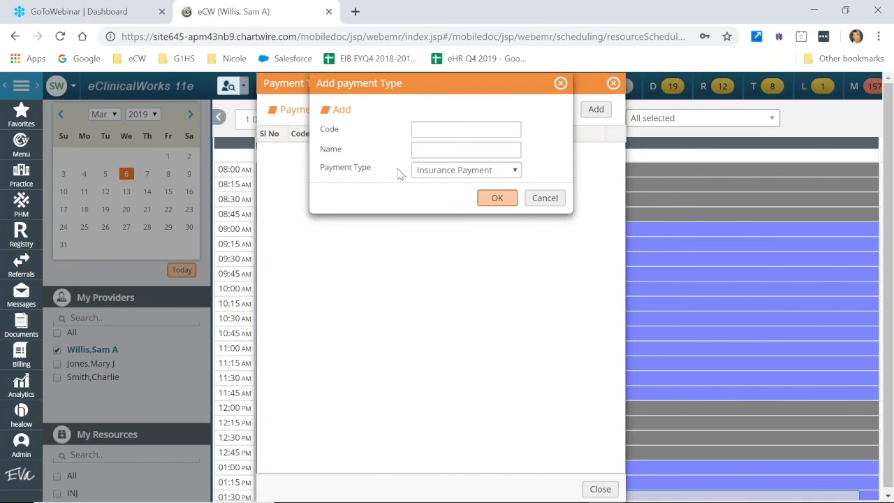
{"action": "left_click", "coordinate": [541, 201]}
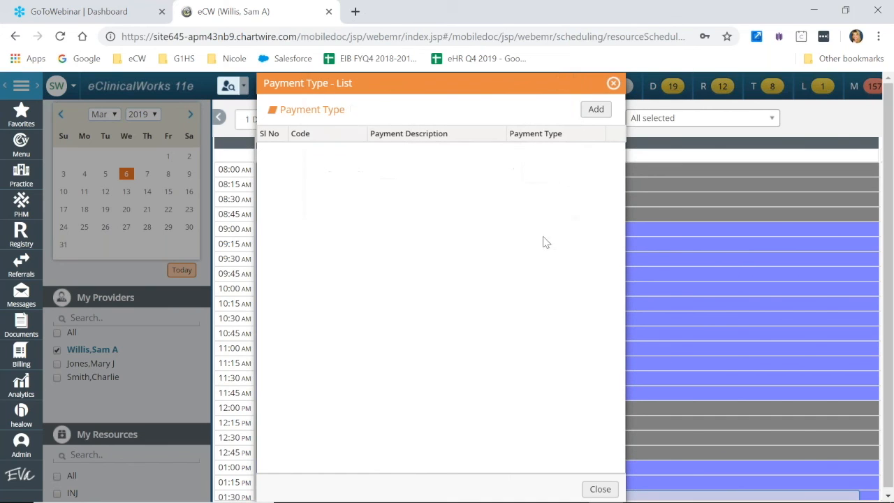
{"action": "left_click", "coordinate": [600, 488]}
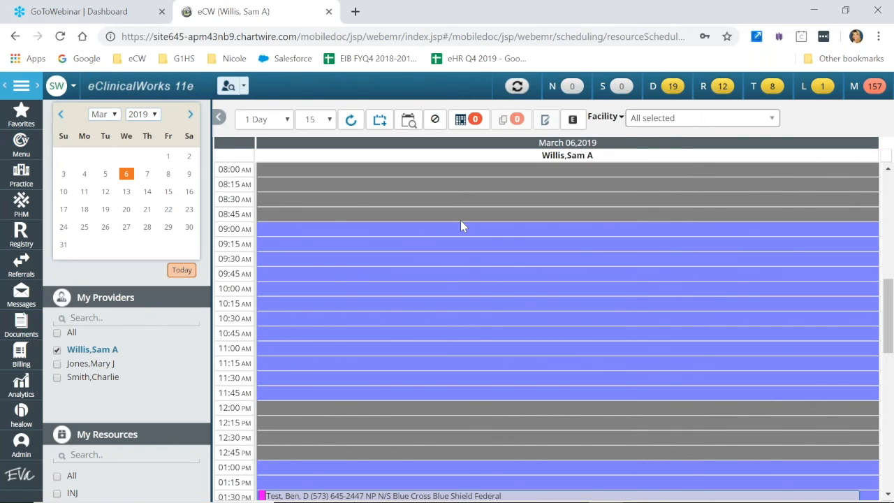
{"action": "left_click", "coordinate": [21, 159]}
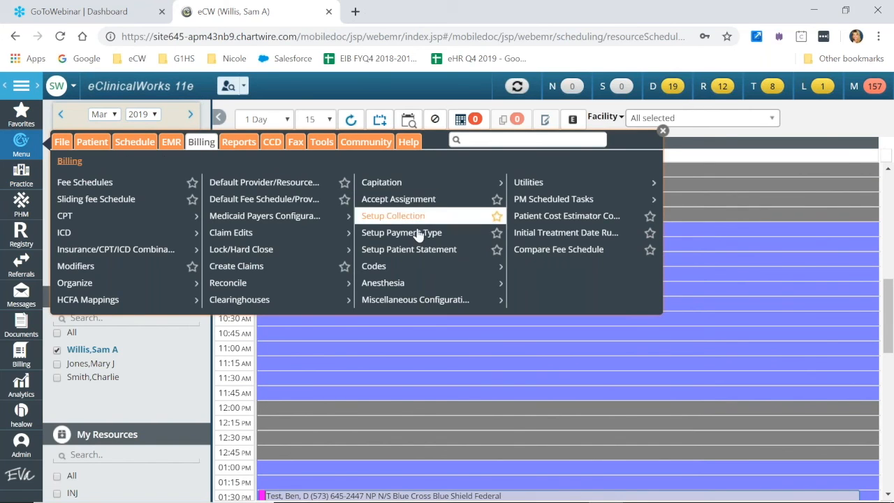
Review the financial adjustment codes among the billing codes, and close the list without changes
{"action": "left_click", "coordinate": [418, 268]}
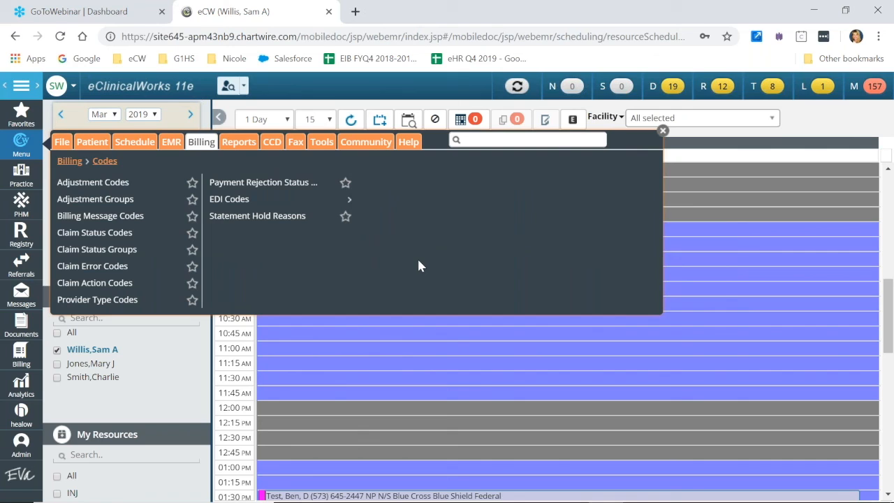
{"action": "left_click", "coordinate": [149, 190]}
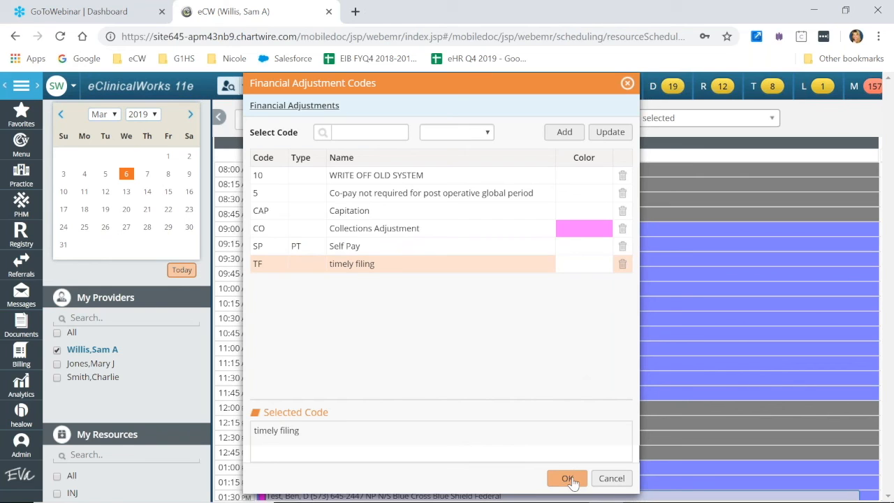
{"action": "left_click", "coordinate": [606, 482]}
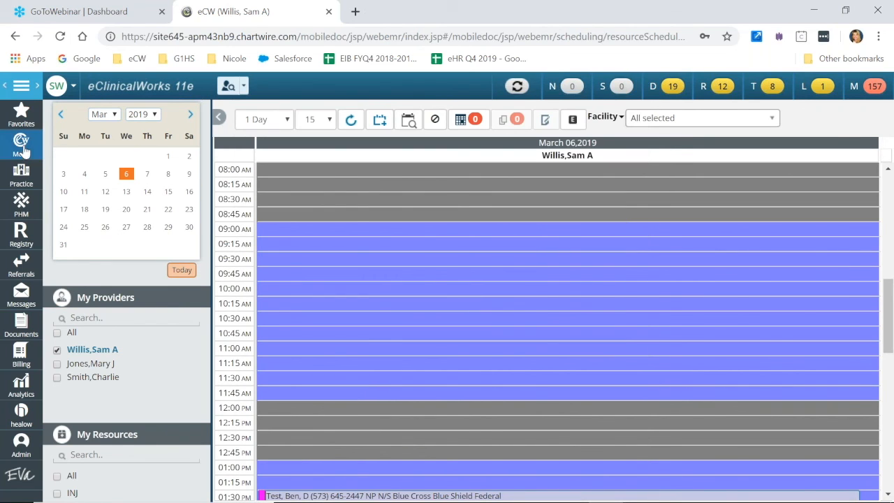
Review the billing message codes and the code and name fields of the DED entry, leaving its text as is, and close the list
{"action": "left_click", "coordinate": [24, 150]}
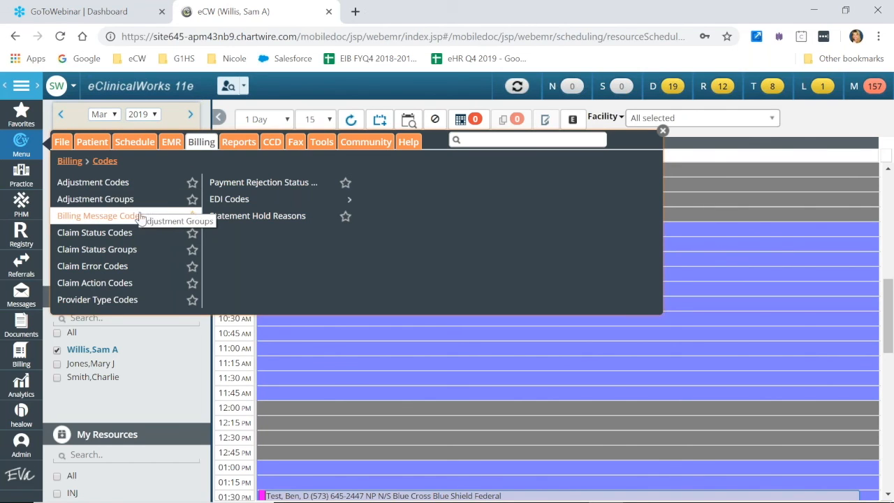
{"action": "left_click", "coordinate": [108, 220]}
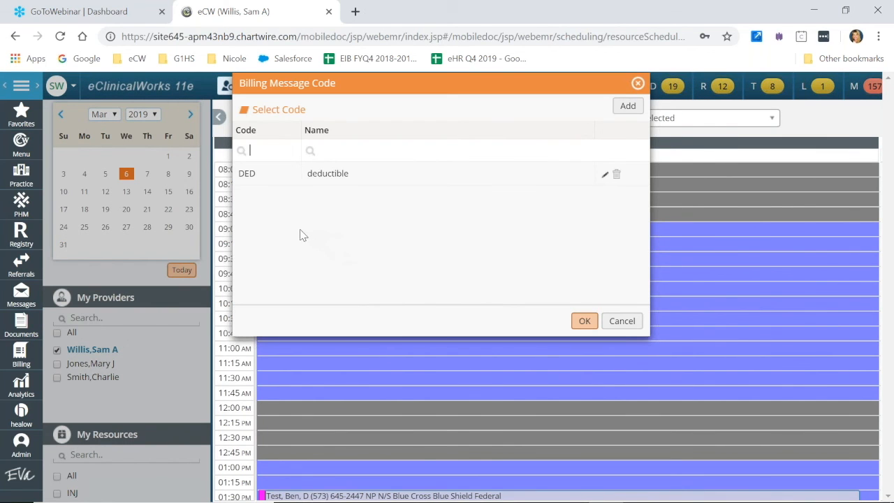
{"action": "left_click", "coordinate": [604, 175]}
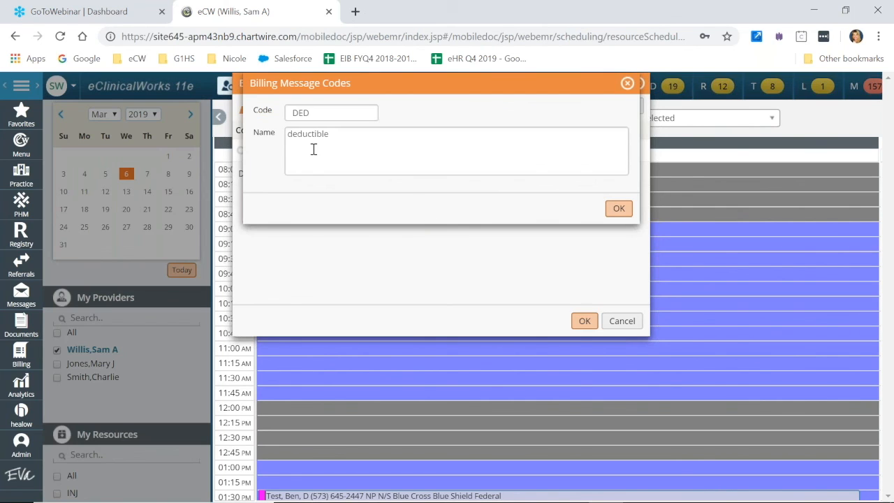
{"action": "left_click_drag", "start_coordinate": [342, 136], "coordinate": [245, 134]}
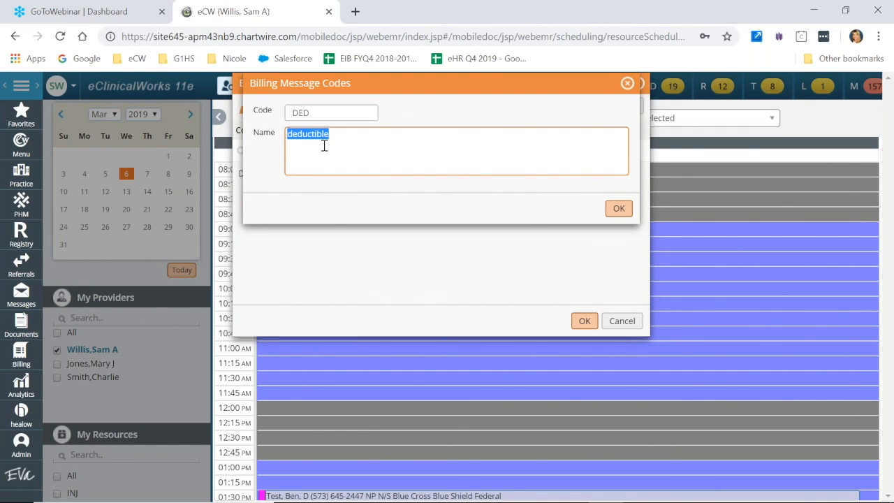
{"action": "left_click", "coordinate": [619, 208]}
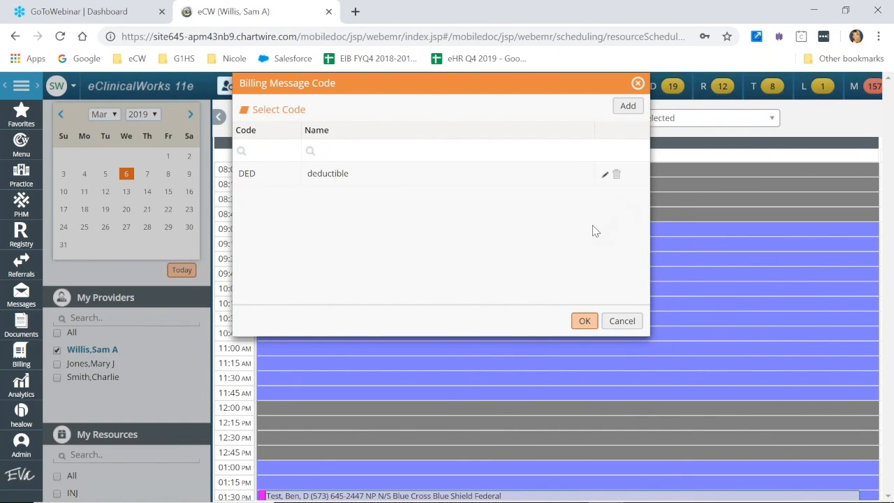
{"action": "left_click", "coordinate": [609, 320]}
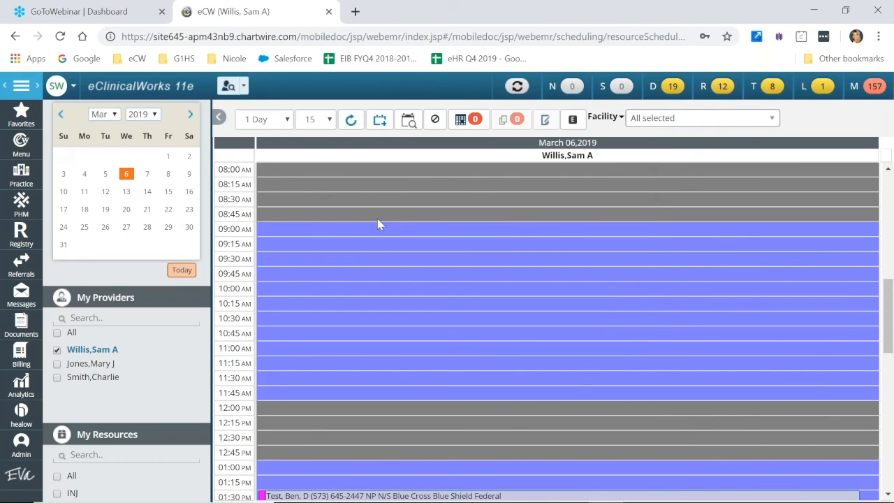
Review the claim status codes and the fields for creating a new one, and cancel without adding a code
{"action": "left_click", "coordinate": [22, 146]}
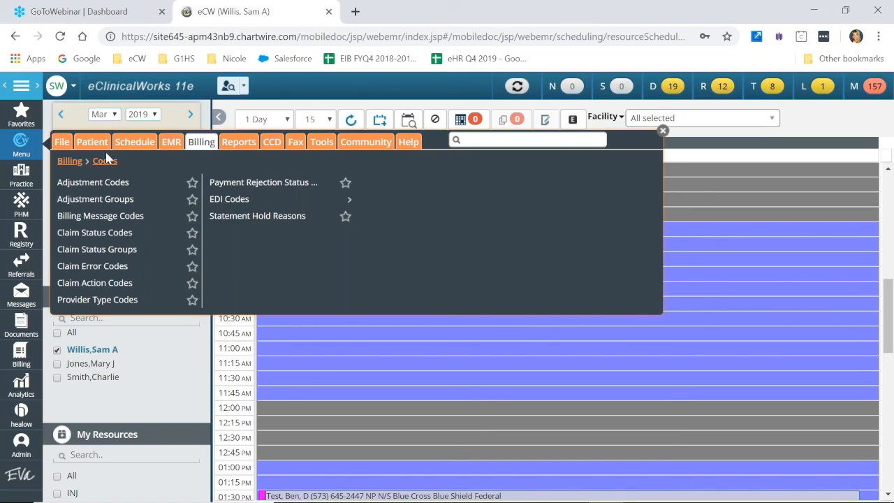
{"action": "left_click", "coordinate": [136, 240]}
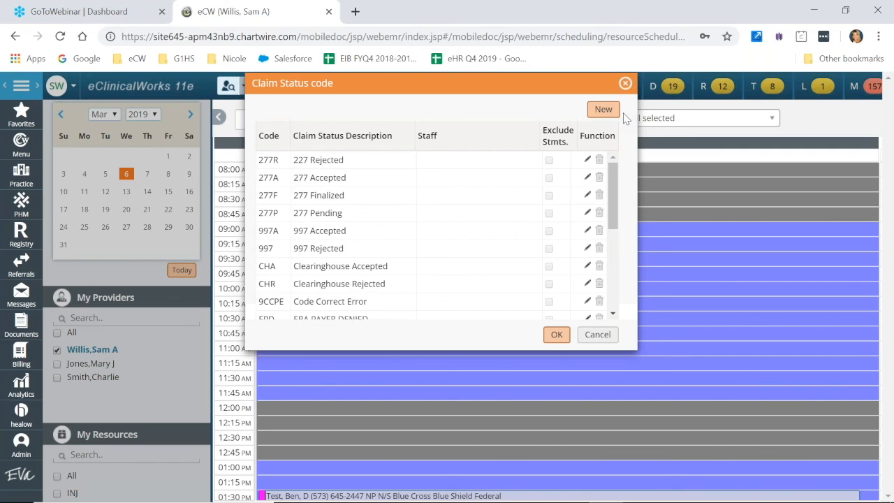
{"action": "mouse_move", "coordinate": [613, 194]}
{"action": "left_mouse_down"}
{"action": "mouse_move", "coordinate": [610, 292]}
{"action": "mouse_move", "coordinate": [624, 273]}
{"action": "mouse_move", "coordinate": [623, 201]}
{"action": "left_mouse_up"}
{"action": "left_click_drag", "start_coordinate": [613, 200], "coordinate": [607, 252]}
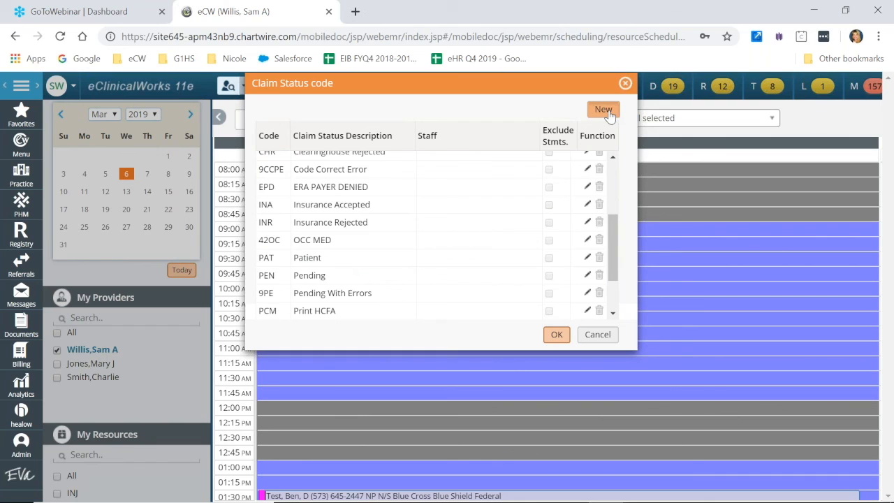
{"action": "left_click", "coordinate": [603, 109]}
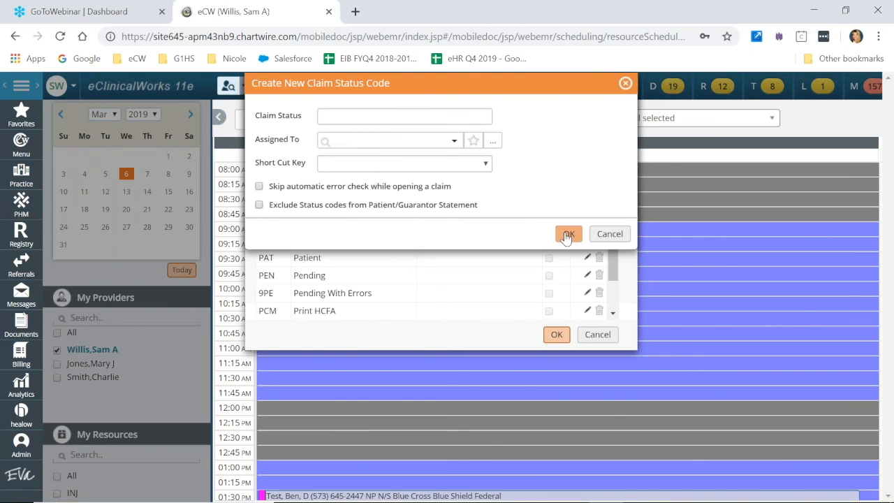
{"action": "left_click", "coordinate": [609, 234]}
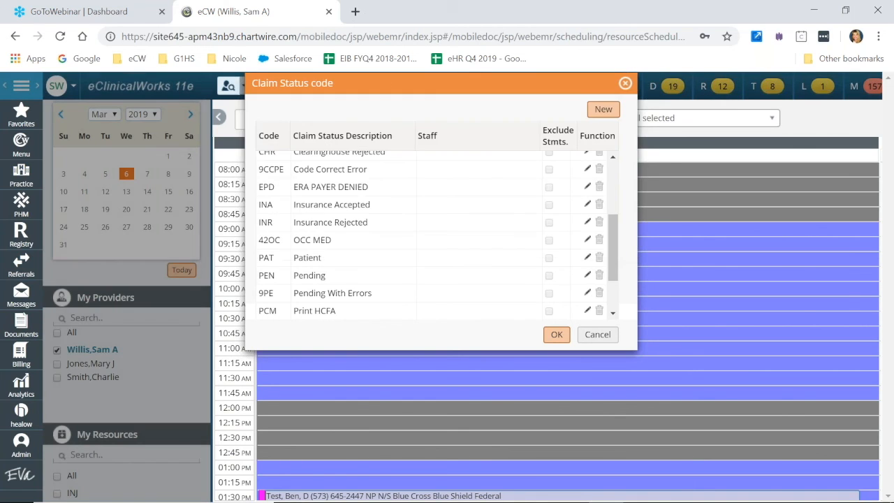
{"action": "left_click", "coordinate": [597, 334]}
Review the anesthesia configuration and mapping choices in the billing setup, and return to the main billing options
{"action": "left_click", "coordinate": [23, 150]}
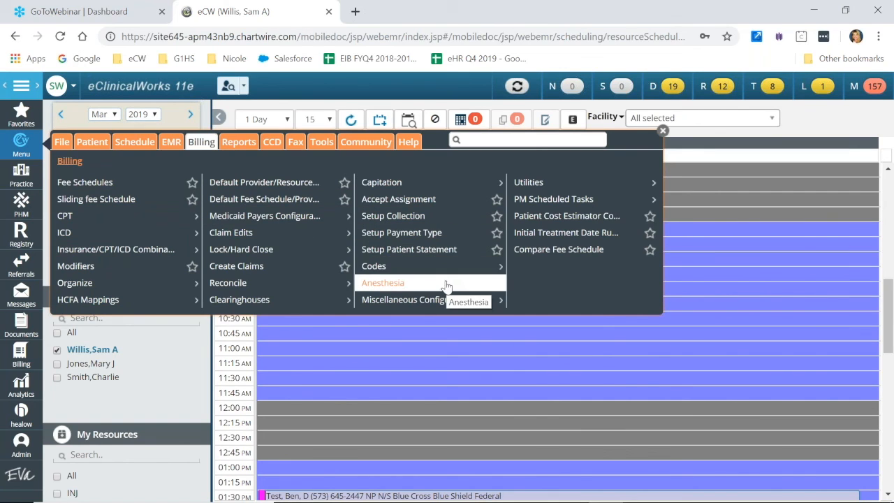
{"action": "left_click", "coordinate": [411, 283]}
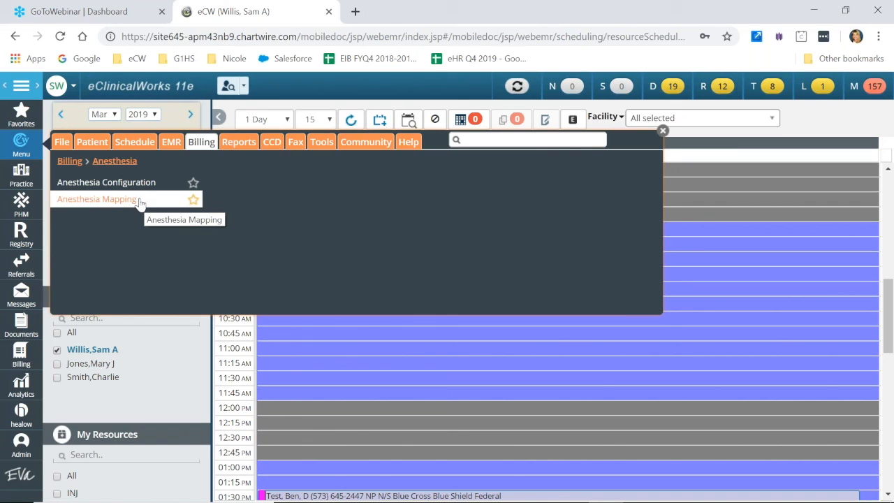
{"action": "left_click", "coordinate": [72, 161]}
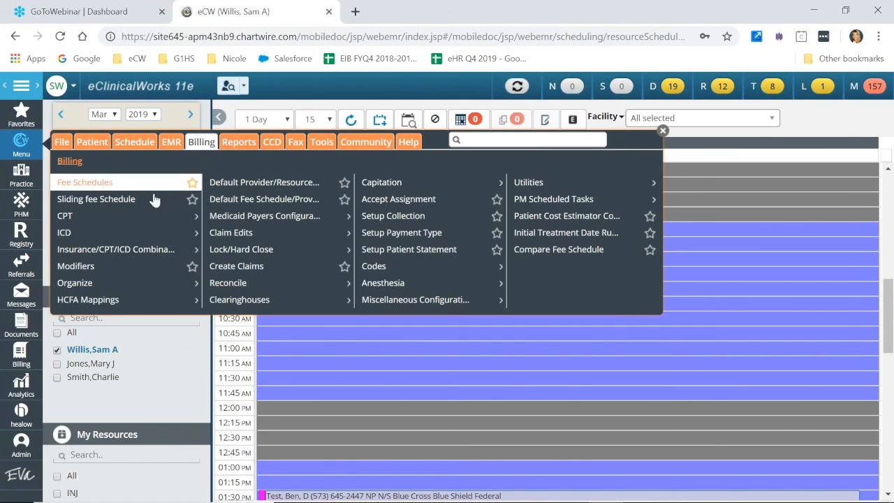
Open the billing setup's miscellaneous options and review the complete Billing Options list for claims, HCFA printing, place of service and payments
{"action": "left_click", "coordinate": [397, 301]}
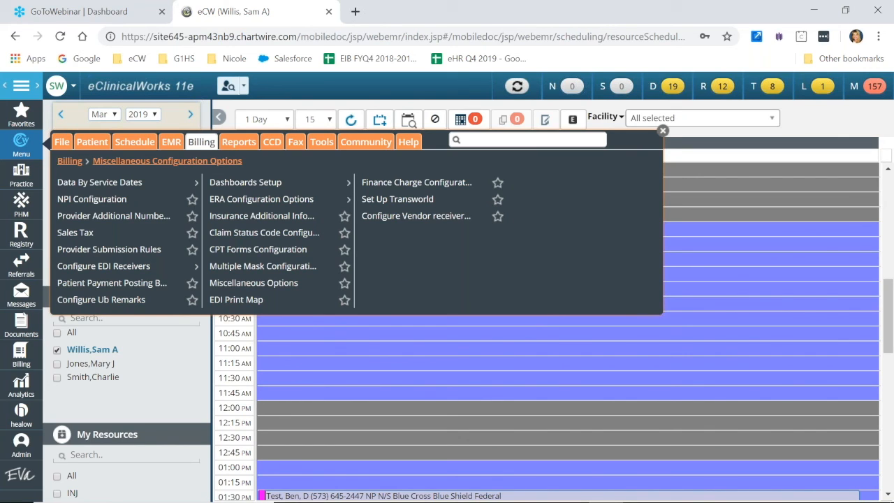
{"action": "left_click", "coordinate": [271, 282]}
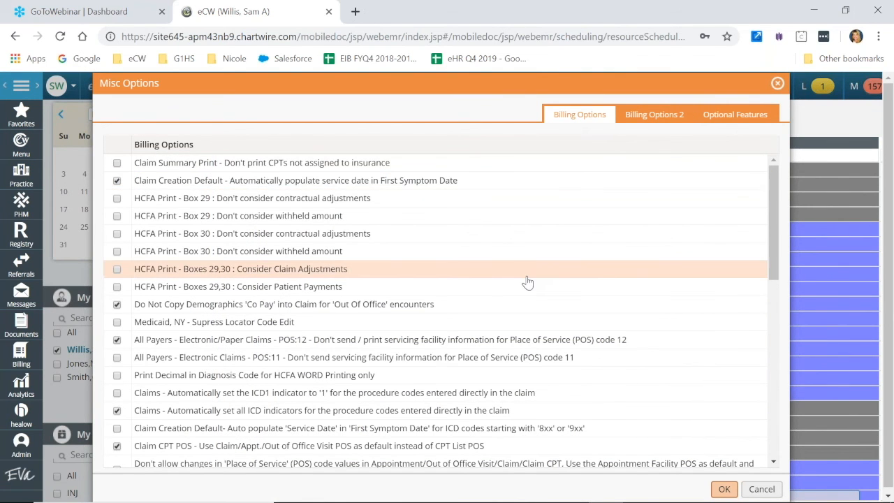
{"action": "scroll", "coordinate": [527, 282], "scroll_direction": "down", "scroll_amount": 2}
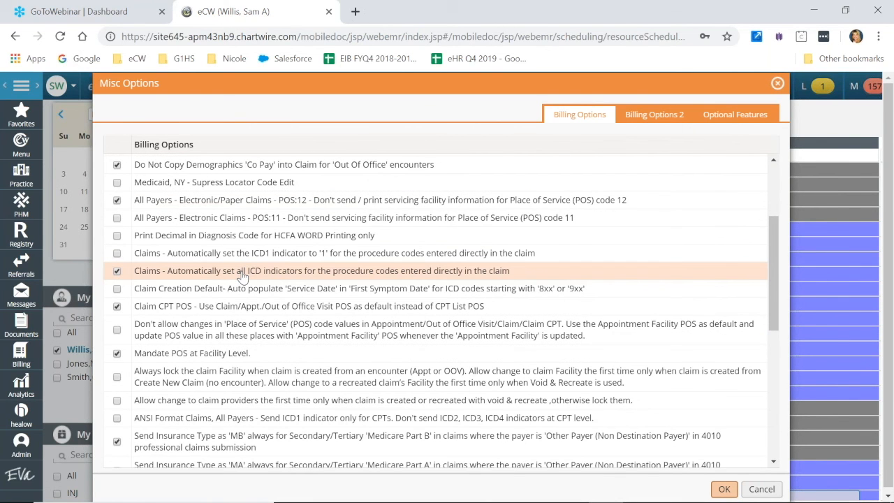
{"action": "scroll", "coordinate": [241, 277], "scroll_direction": "down", "scroll_amount": 2}
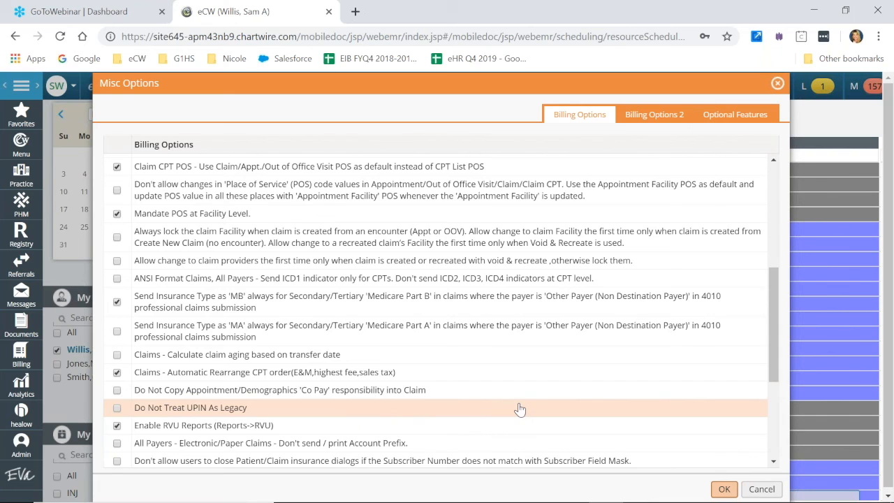
{"action": "scroll", "coordinate": [519, 409], "scroll_direction": "down", "scroll_amount": 4}
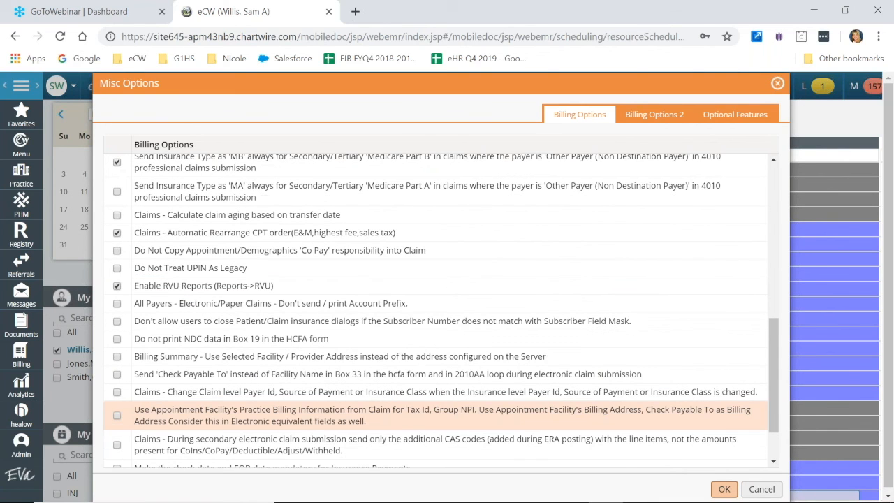
{"action": "scroll", "coordinate": [447, 410], "scroll_direction": "down", "scroll_amount": 2}
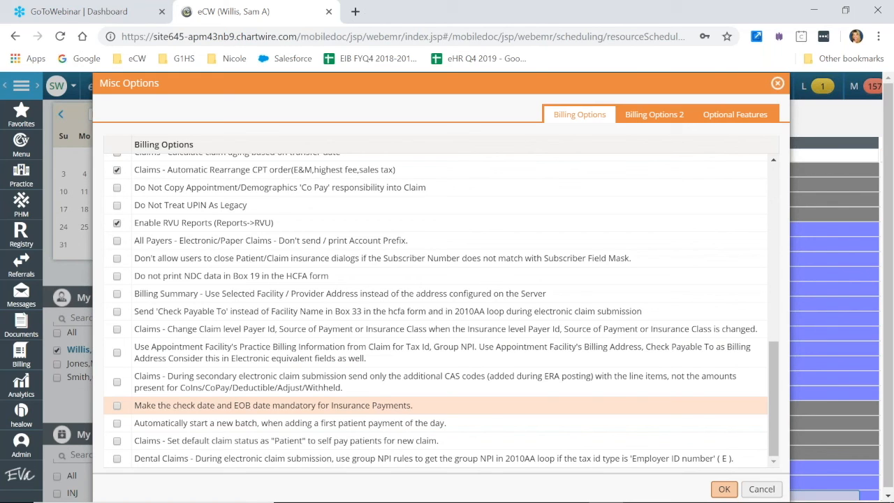
Review Billing Options 2: default claim fee schedule, contractual adjustment code, billing implementation start date, fiscal year and auto adjustment setup
{"action": "left_click", "coordinate": [651, 115]}
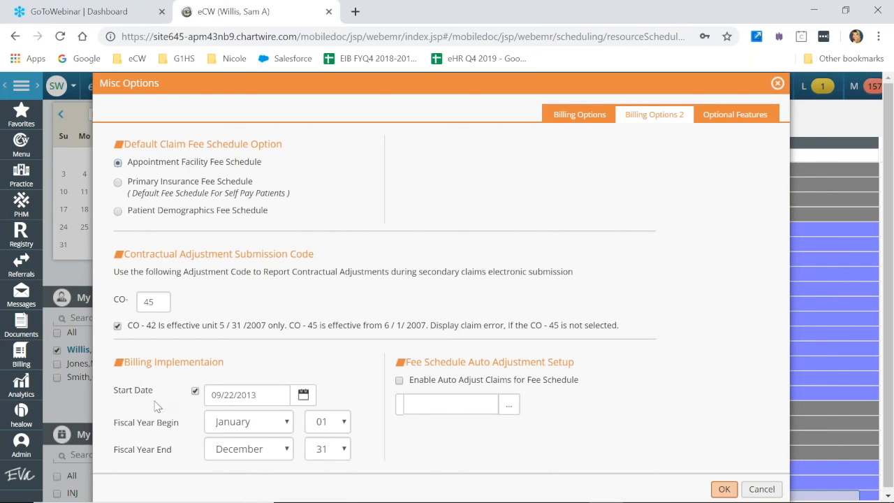
{"action": "left_click_drag", "start_coordinate": [257, 397], "coordinate": [186, 408]}
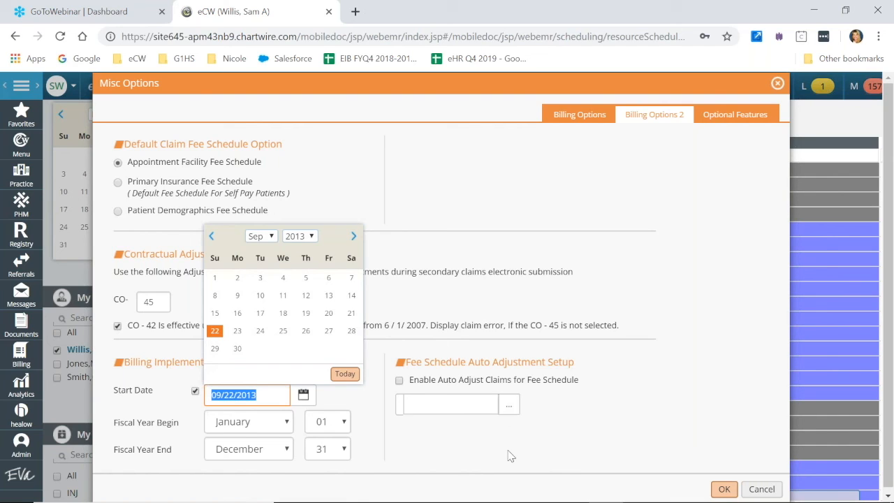
{"action": "left_click", "coordinate": [583, 438]}
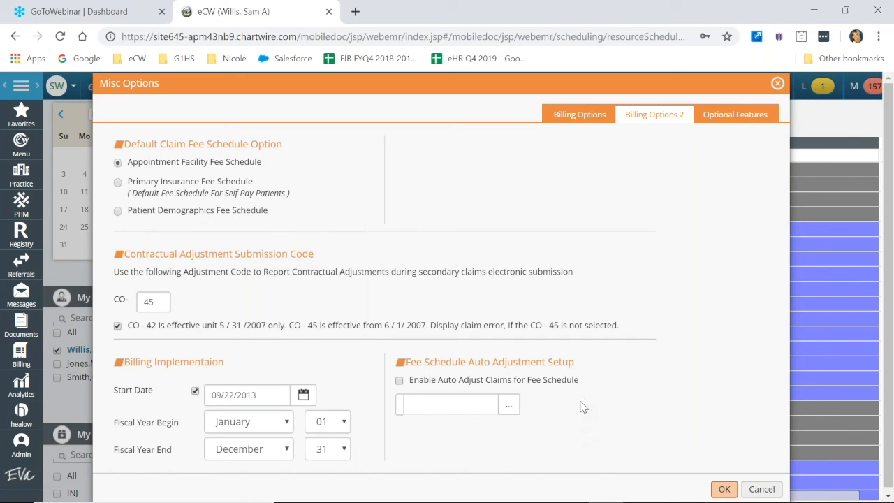
Review the Optional Features list in the miscellaneous options through to its last entries
{"action": "left_click", "coordinate": [733, 117]}
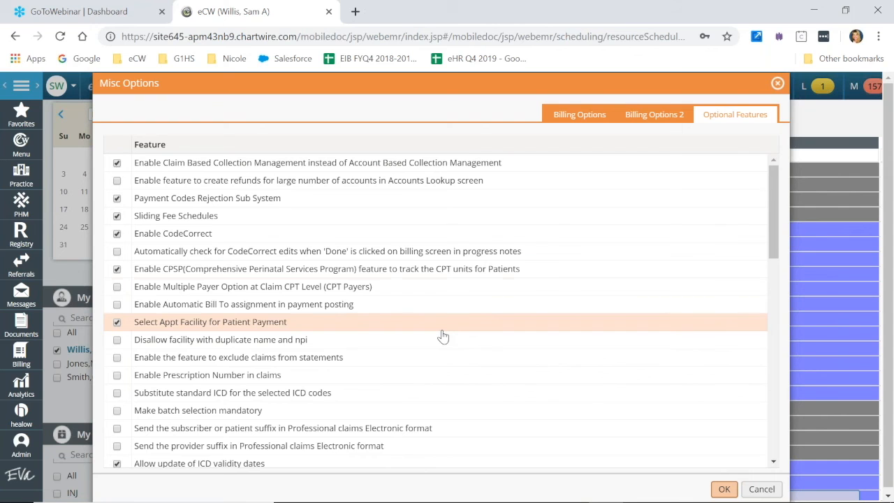
{"action": "left_click_drag", "start_coordinate": [773, 251], "coordinate": [733, 455]}
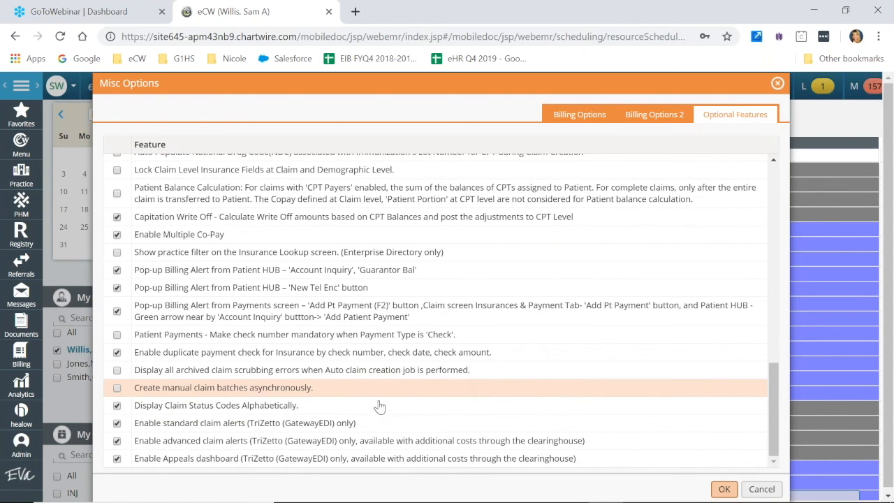